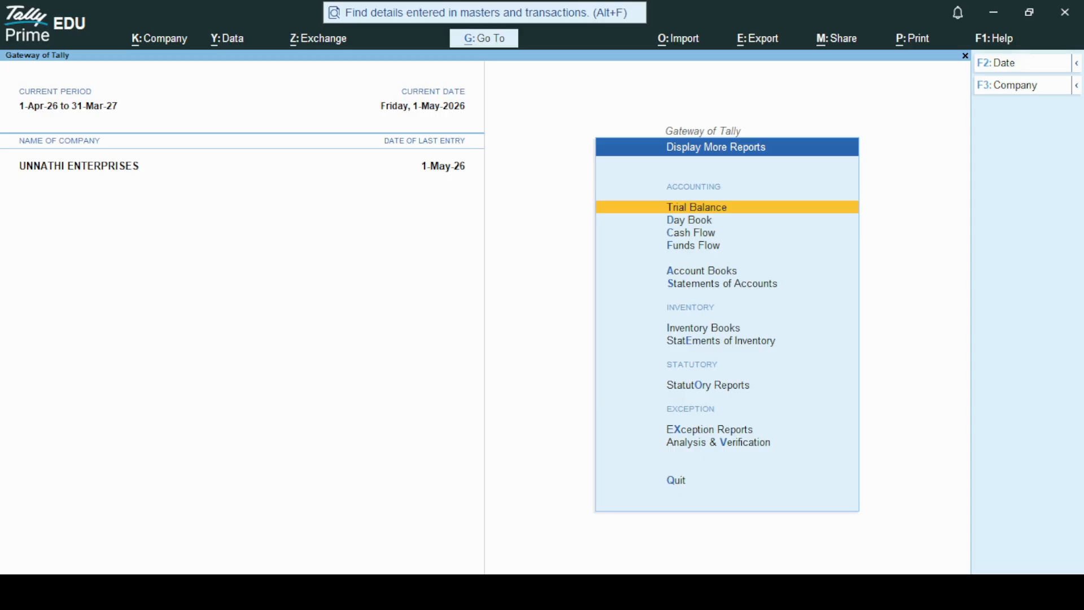
Step: Check the sales voucher types offered in voucher creation, and quit without recording a voucher
key("Escape")
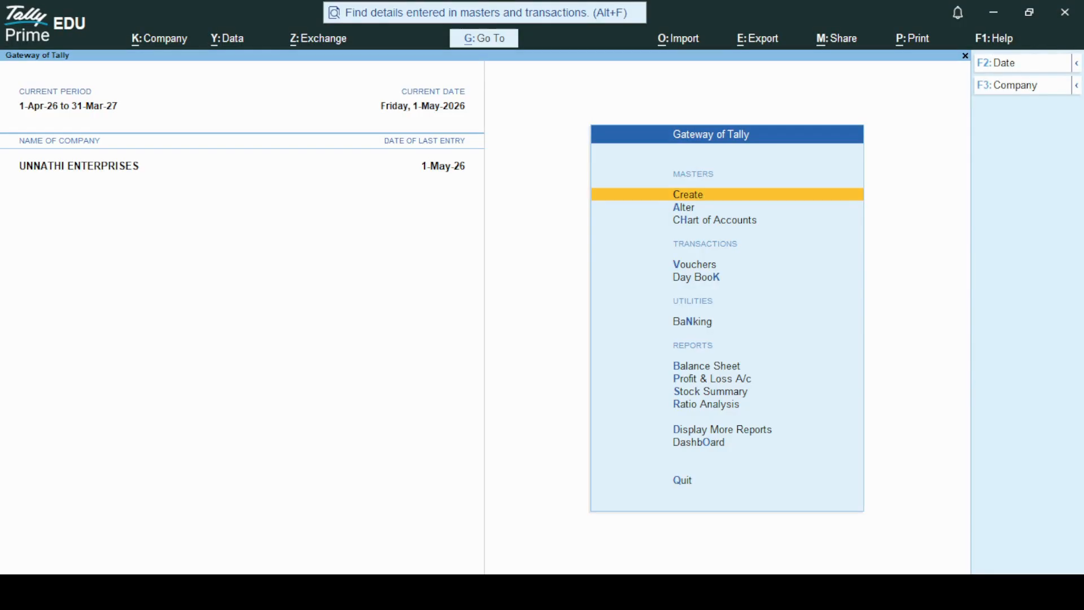
key("Down")
key("Down")
key("Down")
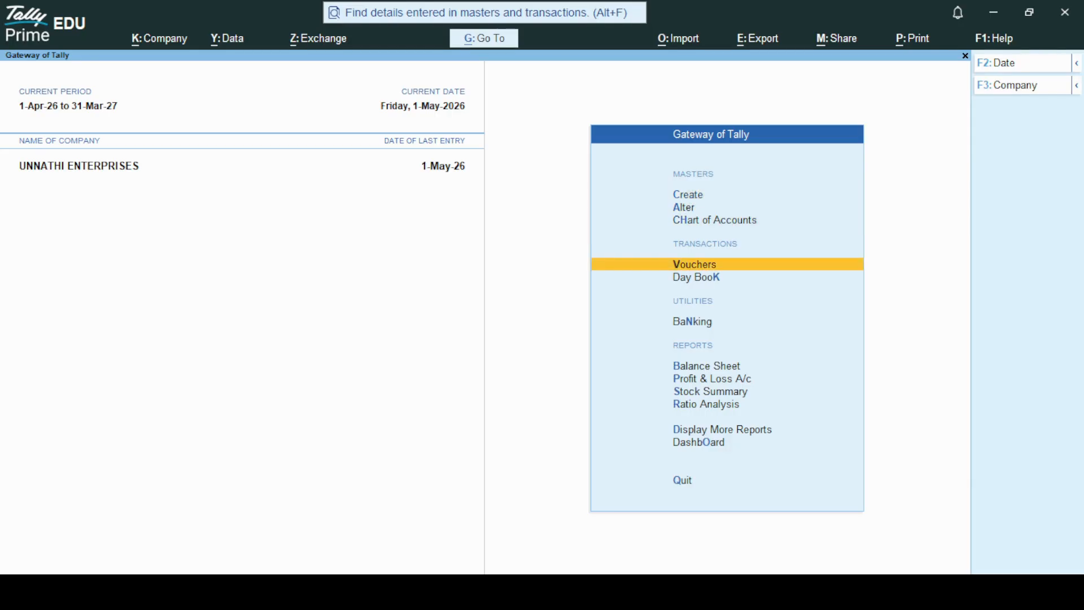
key("Return")
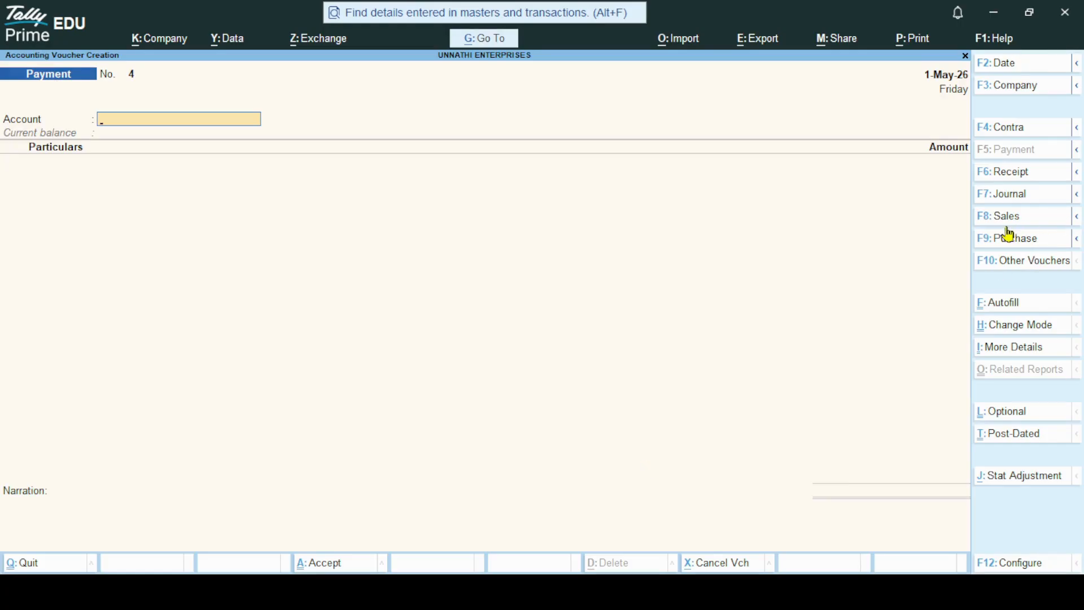
left_click(1077, 220)
key("Escape")
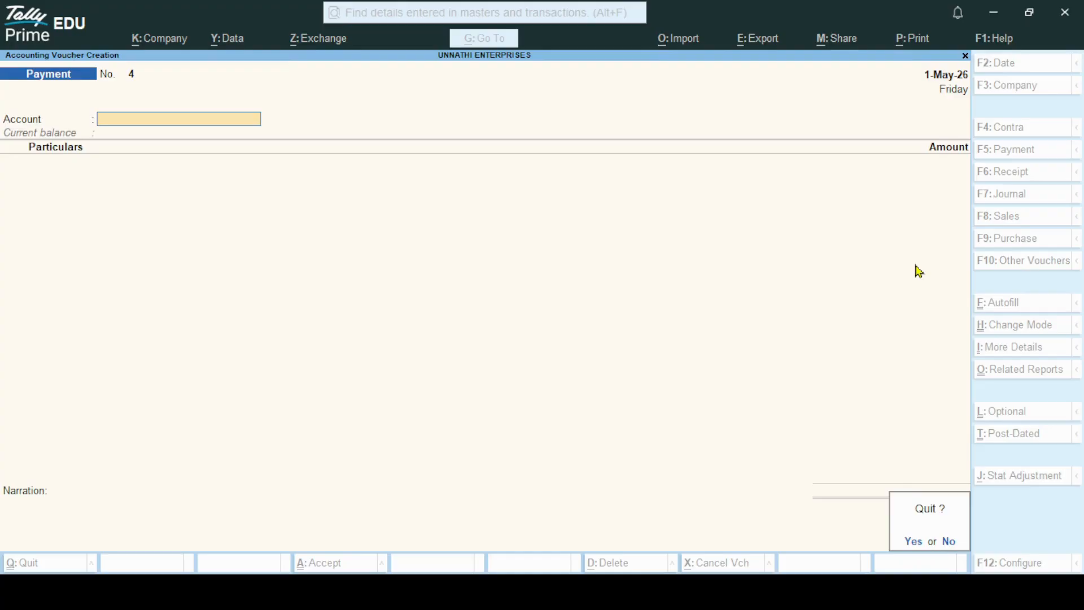
key("y")
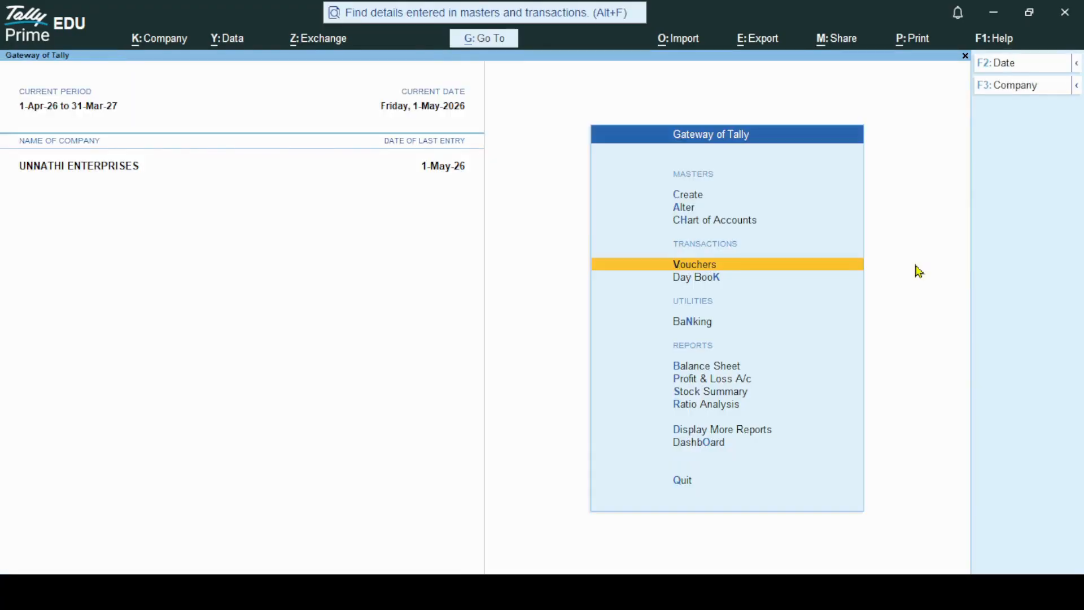
Step: Open the list of voucher types for master alteration
key("Up")
key("Up")
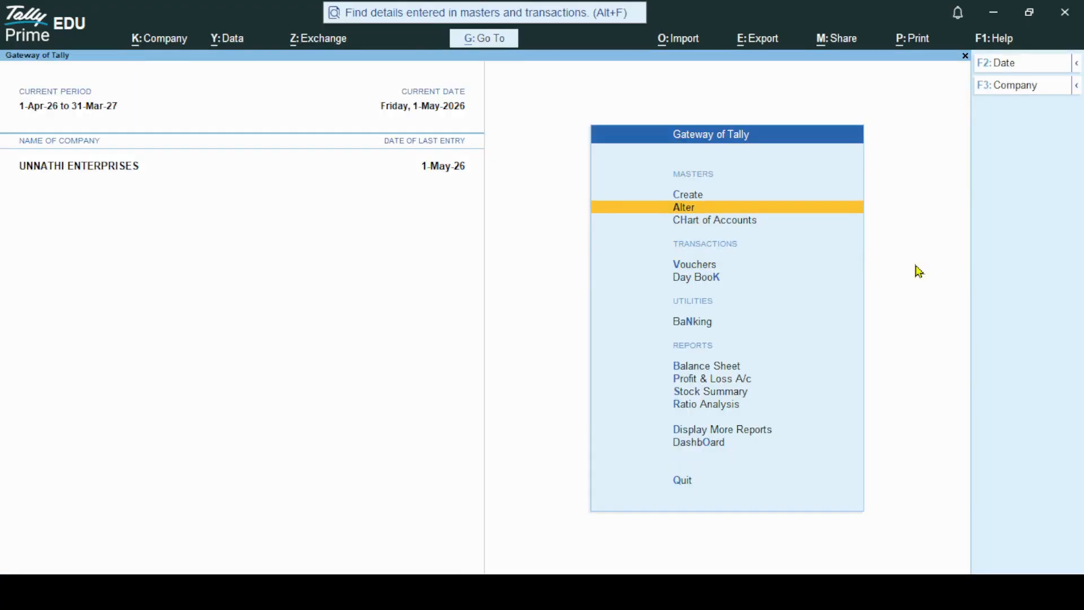
key("Return")
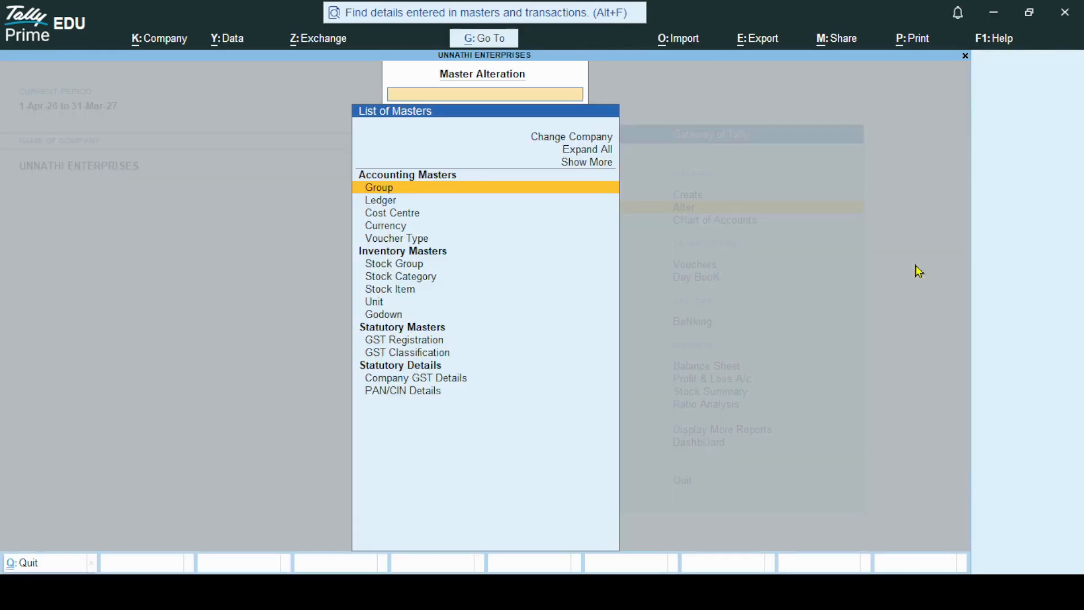
key("Down")
key("Down")
key("Down")
key("Down")
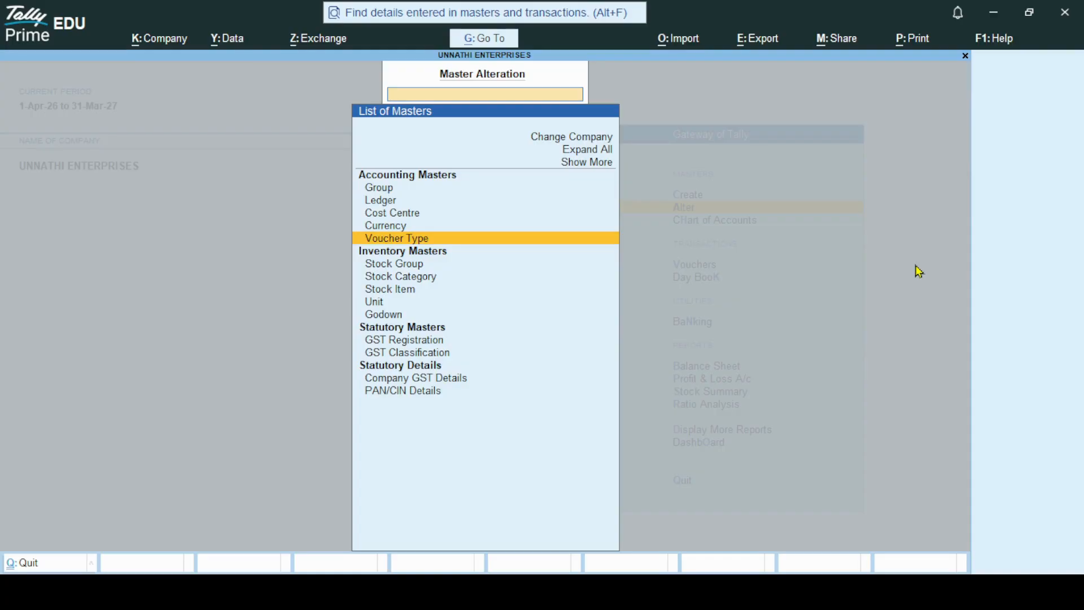
key("Return")
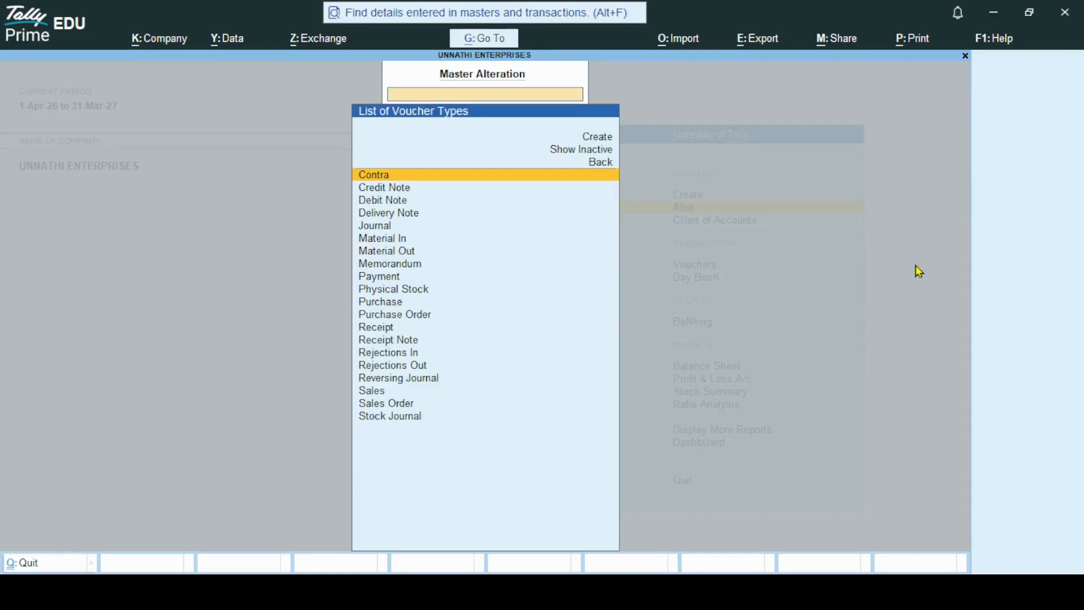
Step: Choose the Sales Order voucher type for alteration
key("Down")
key("Down")
key("Down")
key("Down")
key("Down")
key("Down")
key("Down")
key("Down")
key("Down")
key("Down")
key("Down")
key("Down")
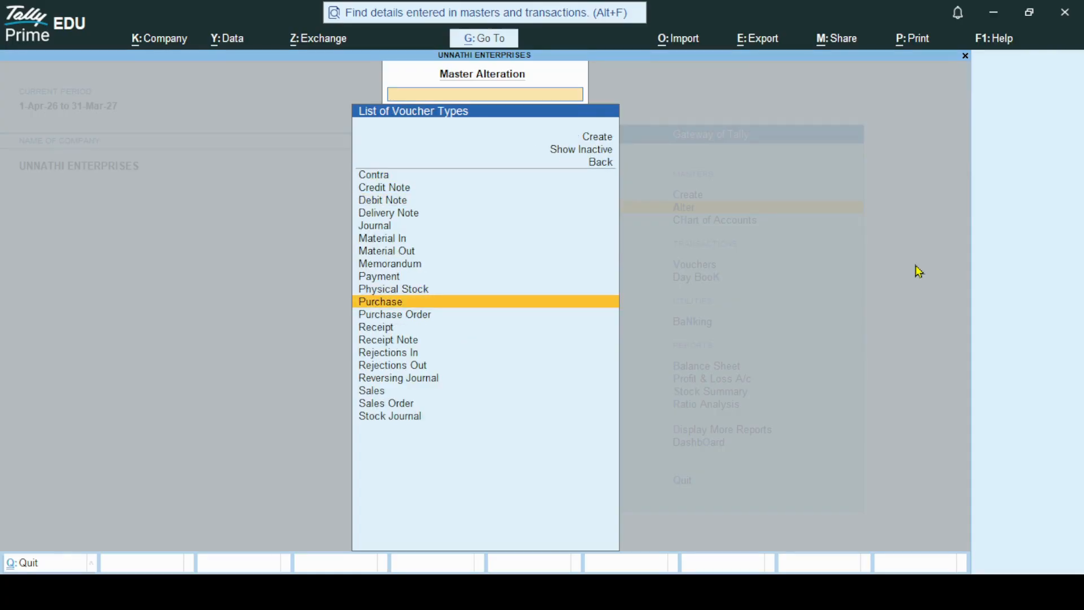
key("Down")
key("Down")
key("Down")
key("Down")
key("Down")
key("Down")
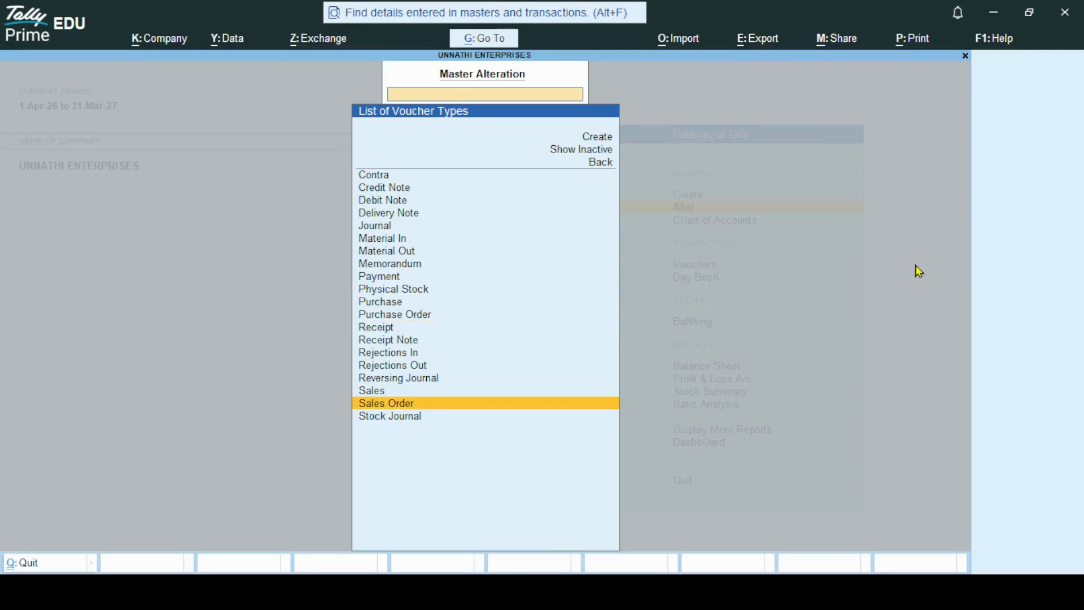
key("Return")
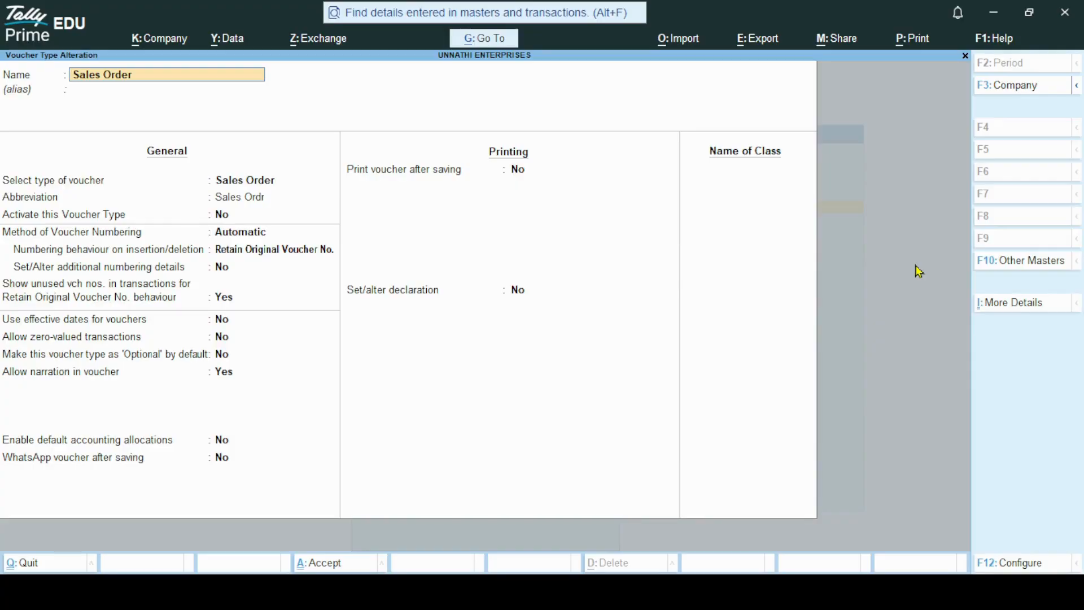
Step: Activate the Sales Order voucher type with automatic numbering, save it, and return to the Gateway of Tally
key("Return")
key("Return")
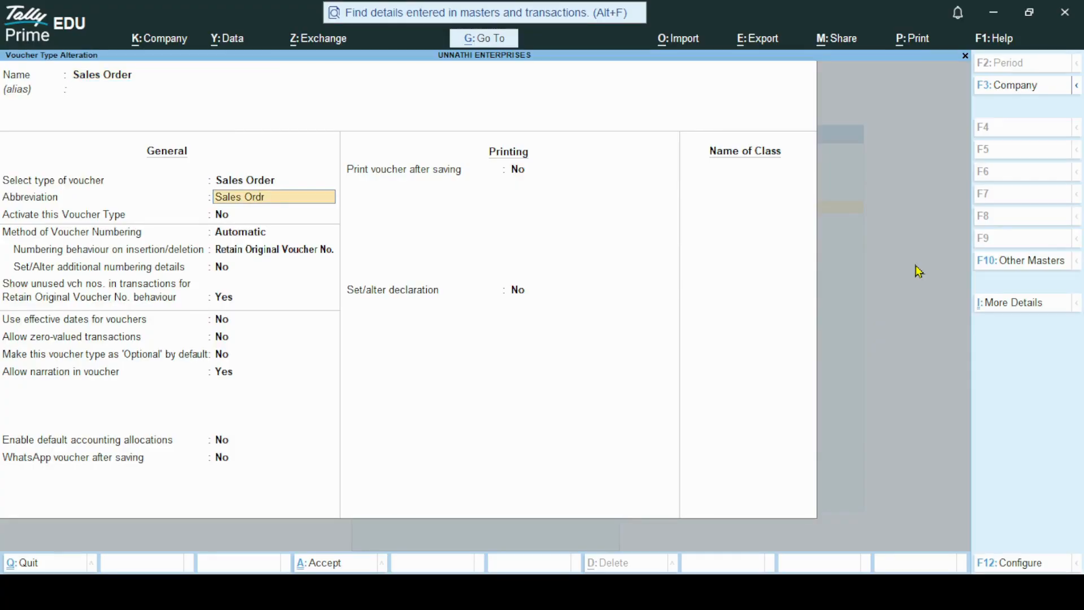
key("Return")
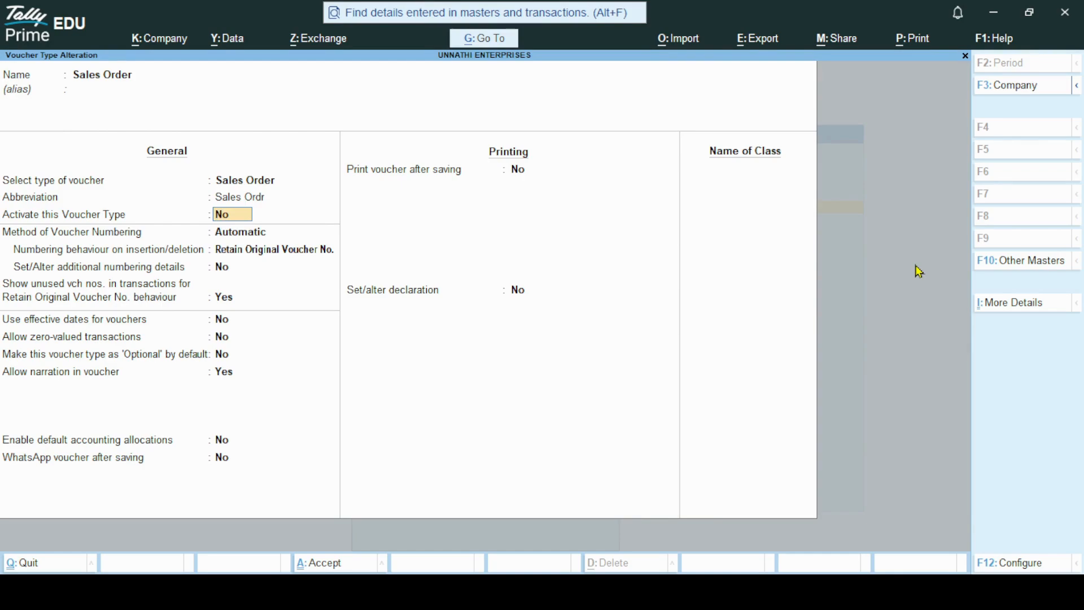
type("y")
key("Return")
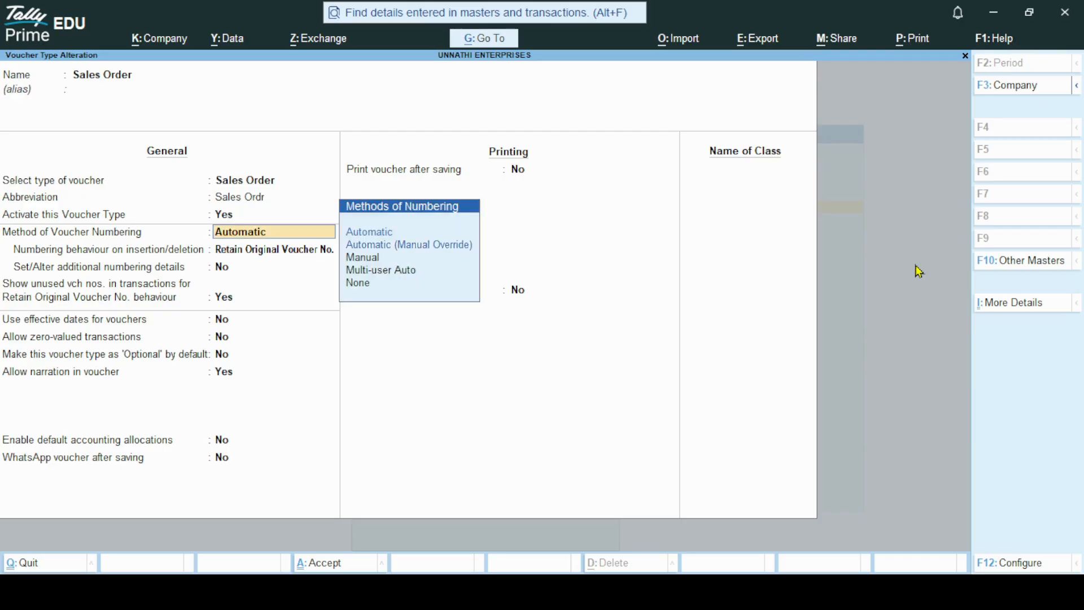
key("Return")
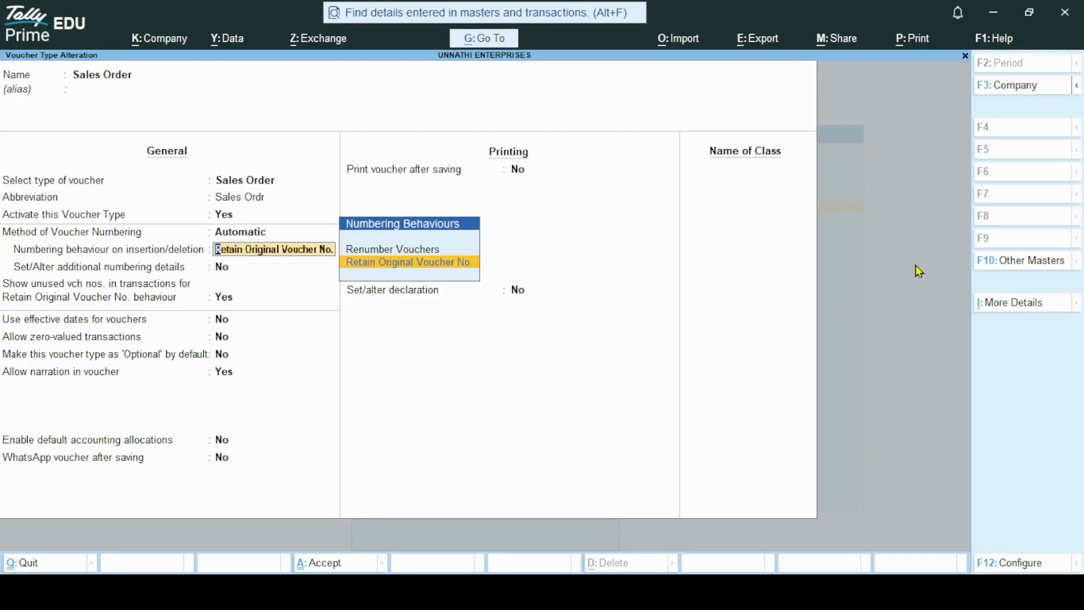
key("ctrl")
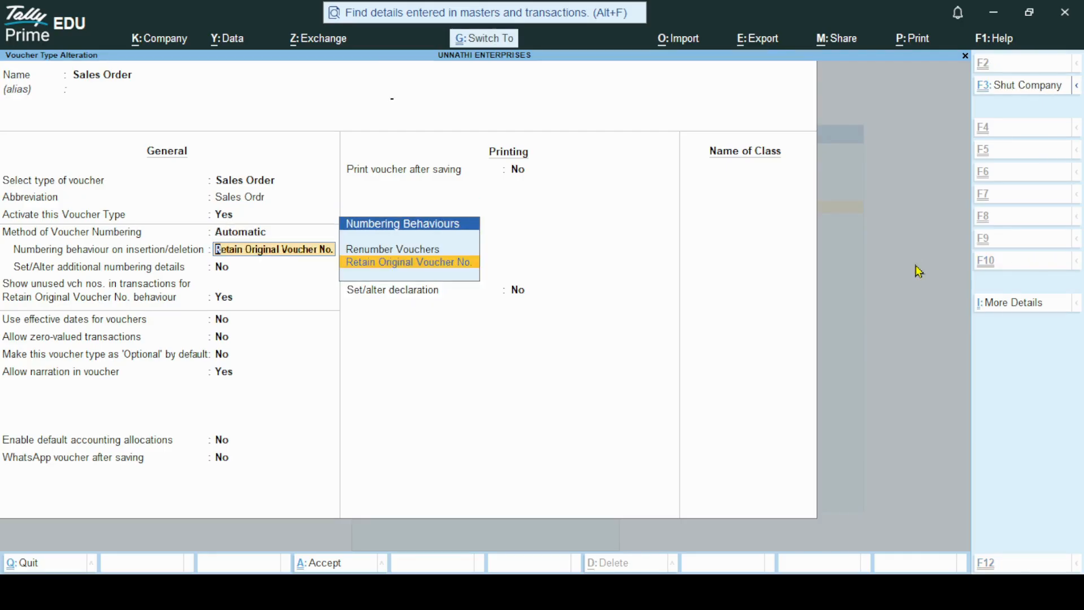
key("ctrl+a")
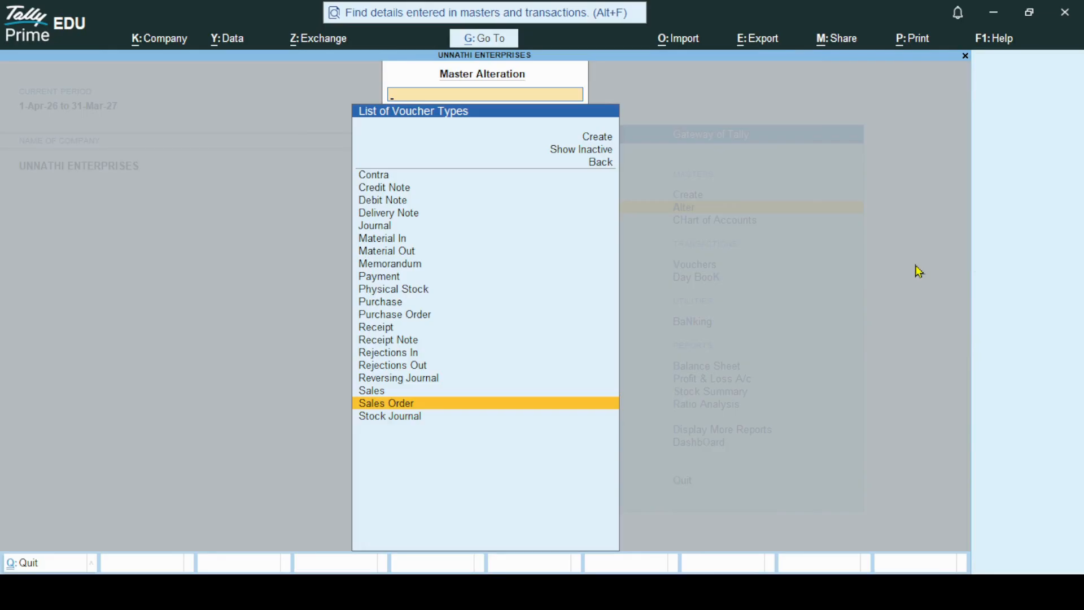
key("Escape")
key("Escape")
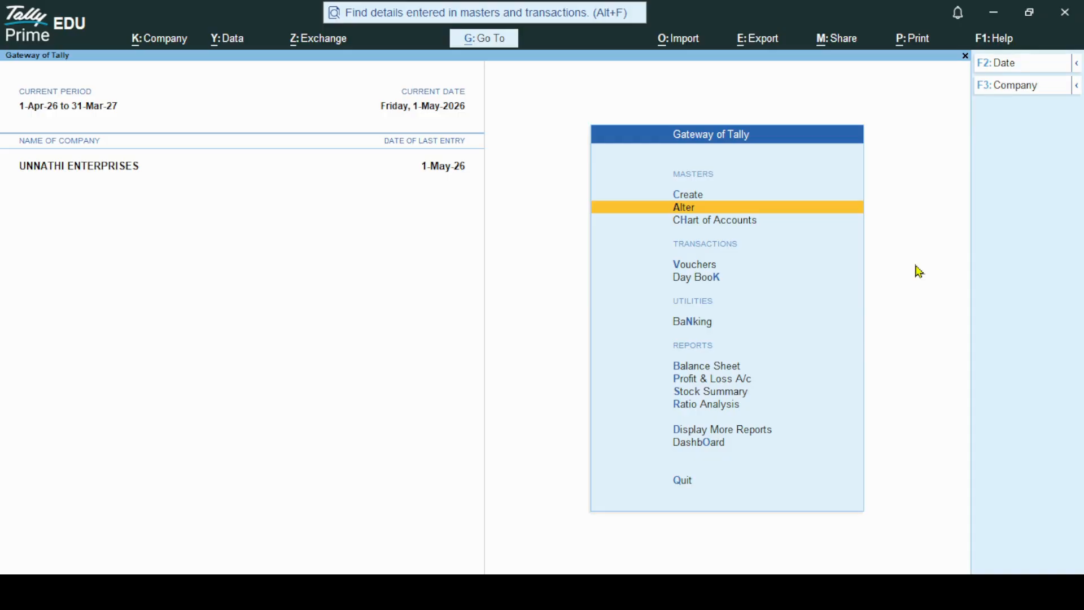
Step: Start a new Sales Order voucher from voucher creation
key("Down")
key("Down")
key("Down")
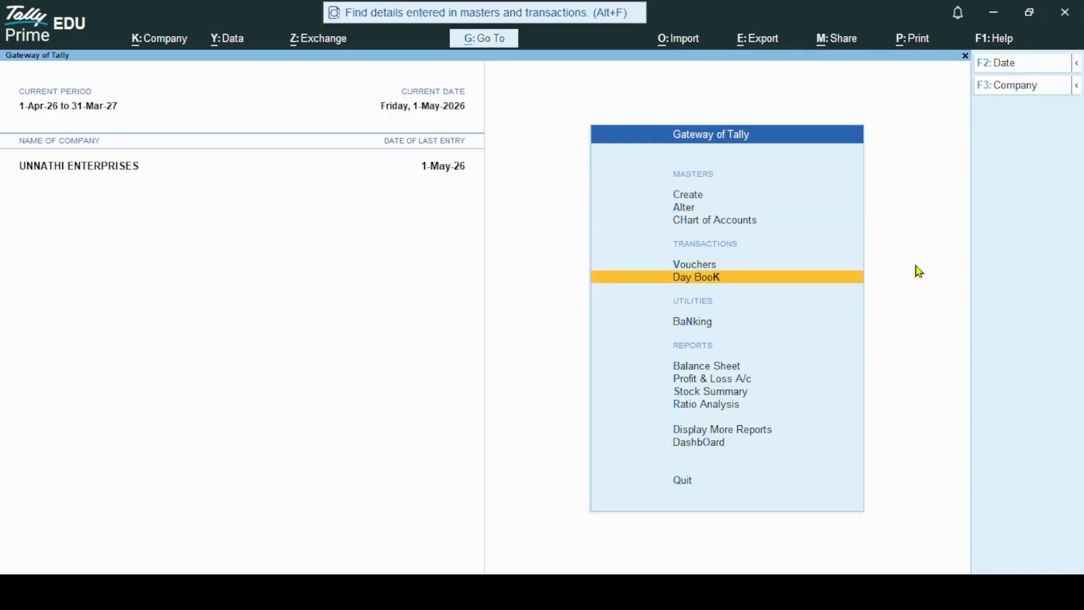
key("Up")
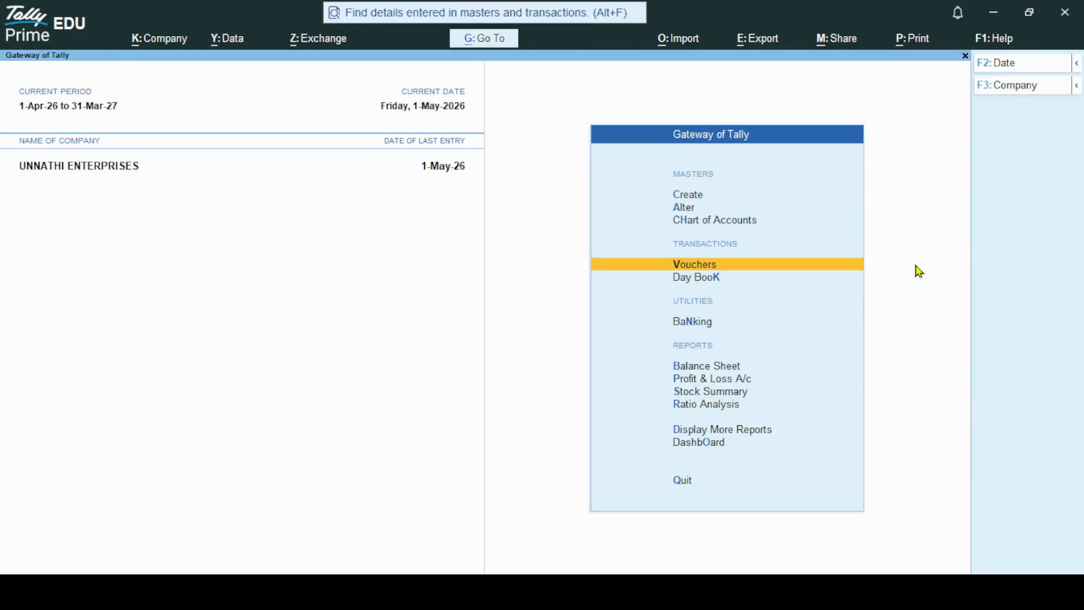
key("Return")
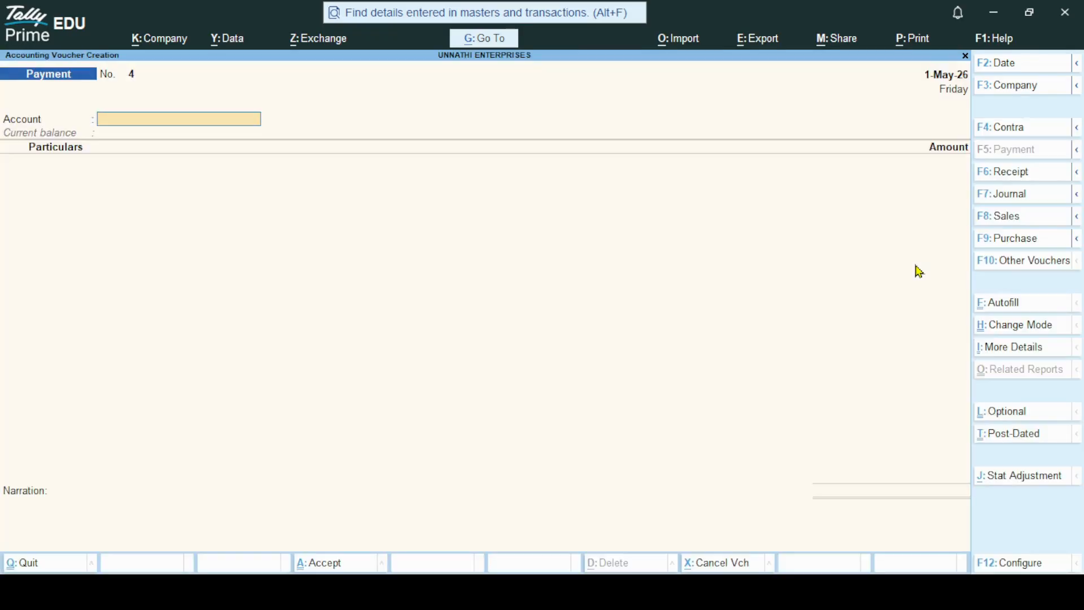
left_click(1077, 220)
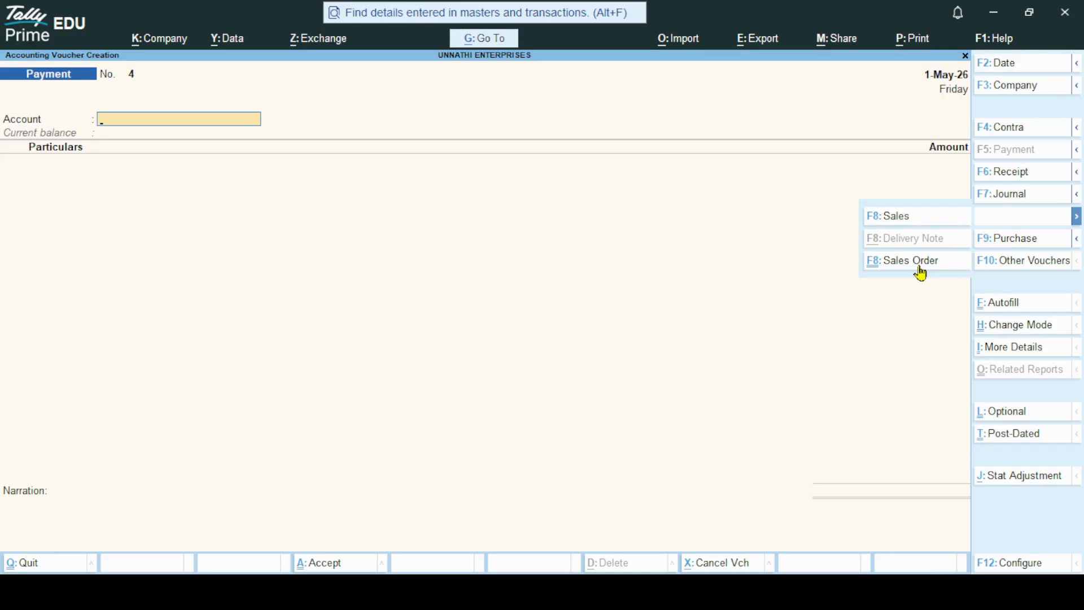
left_click(921, 266)
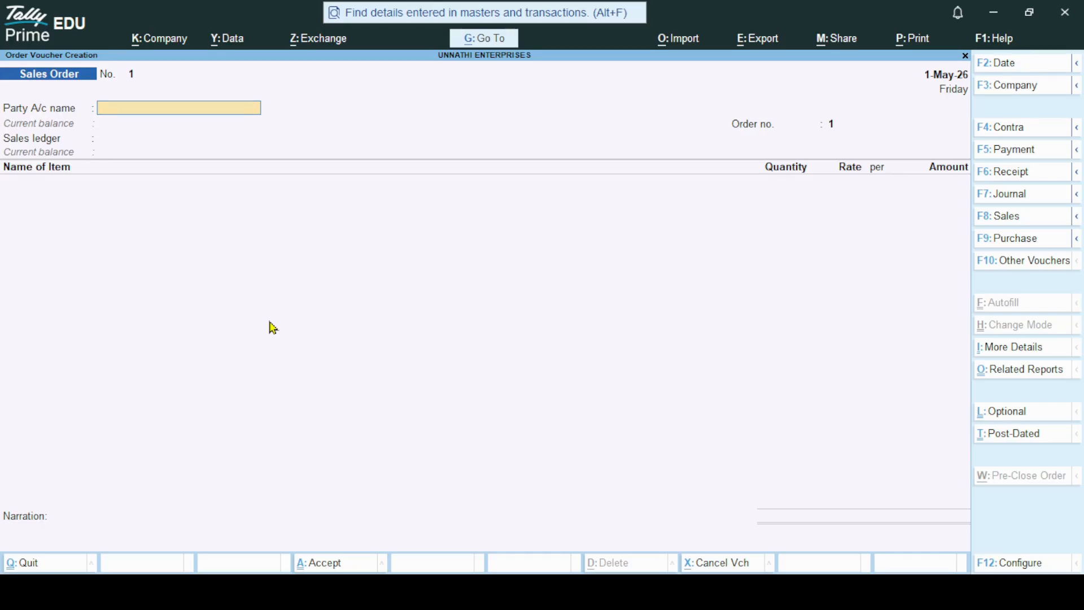
Step: Select Sunil Sales as the party account of the sales order
key("space")
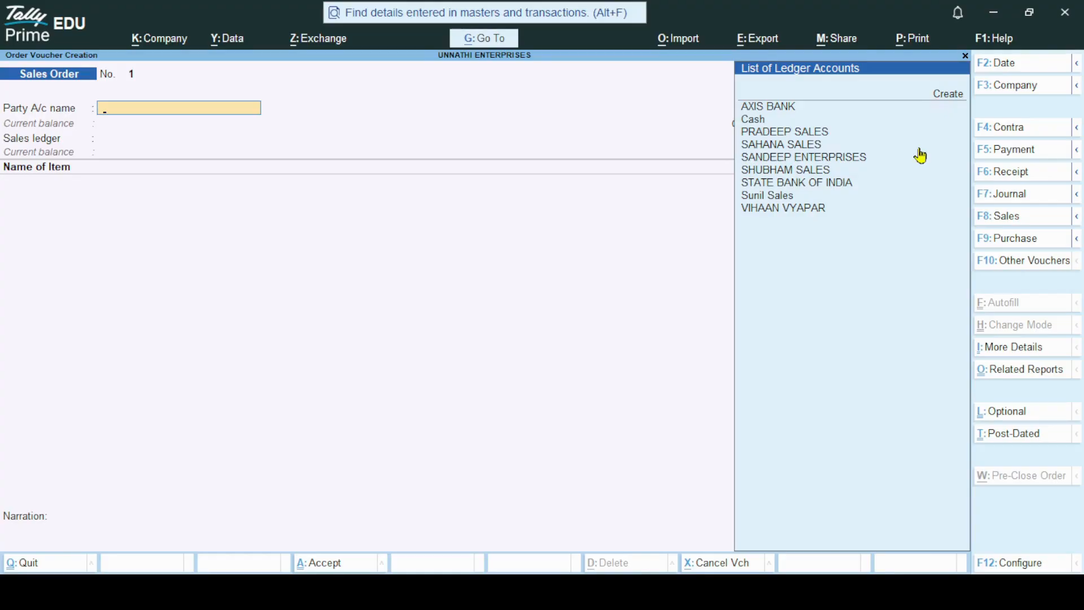
key("Down")
key("Down")
key("Down")
key("Down")
key("Down")
key("Down")
key("Down")
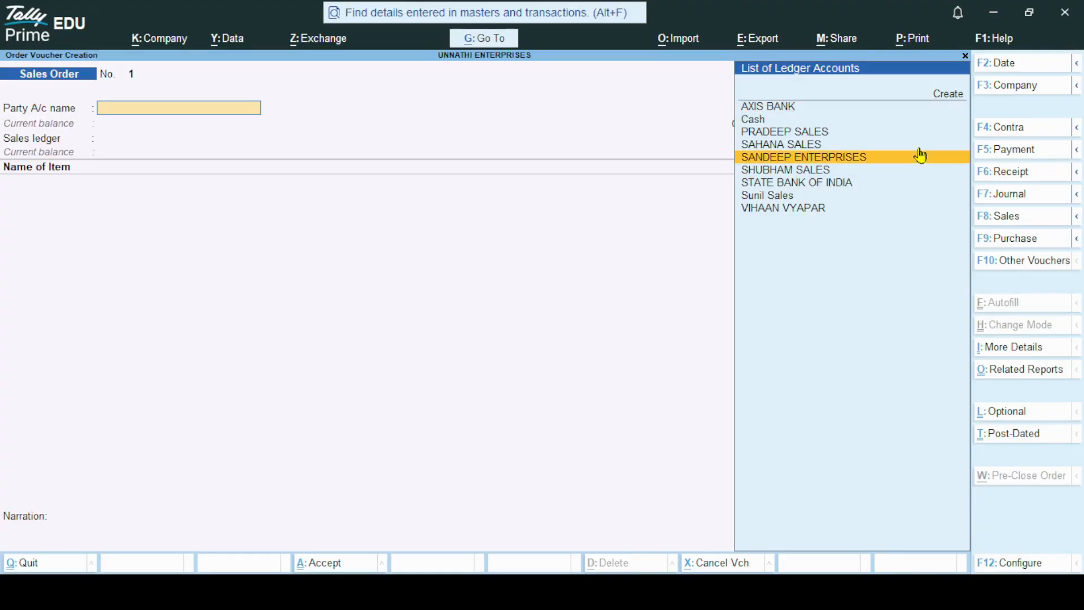
key("Down")
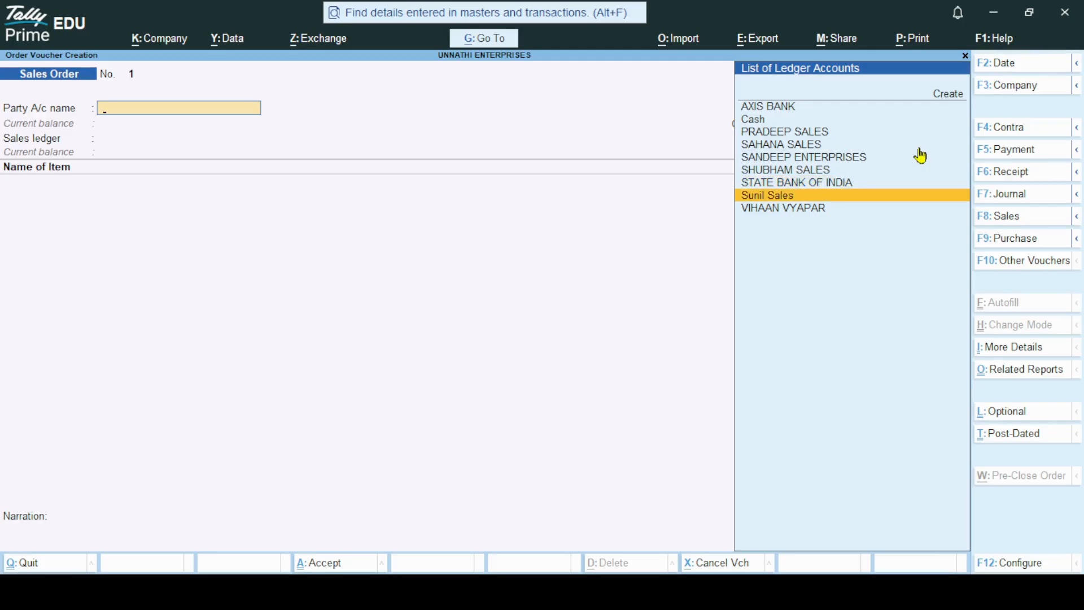
key("Return")
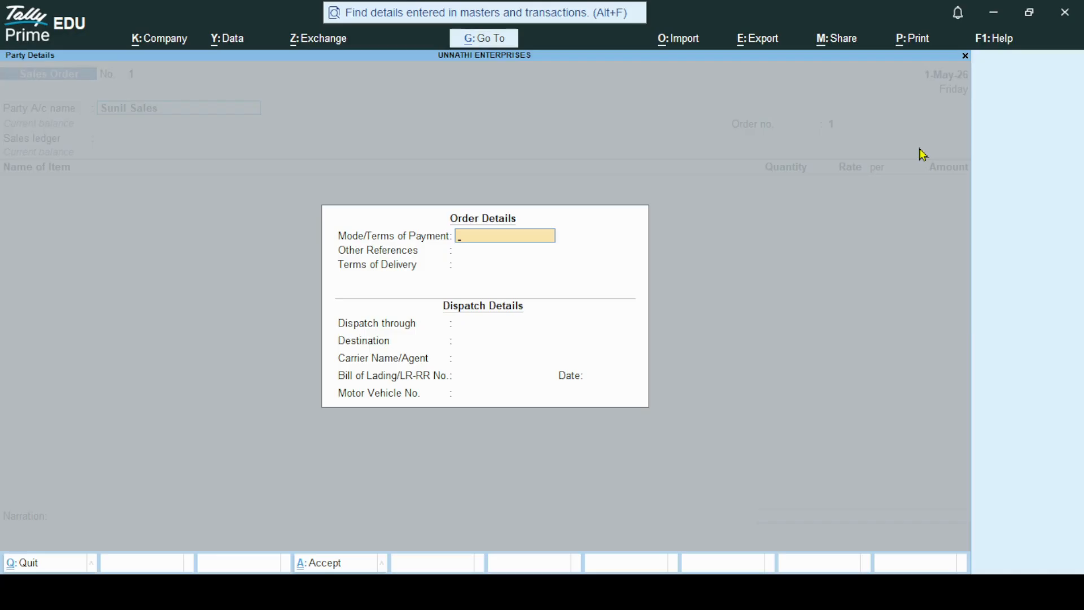
Step: Accept the order details and dispatch details with all fields left blank
key("Return")
key("Return")
key("Return")
key("Return")
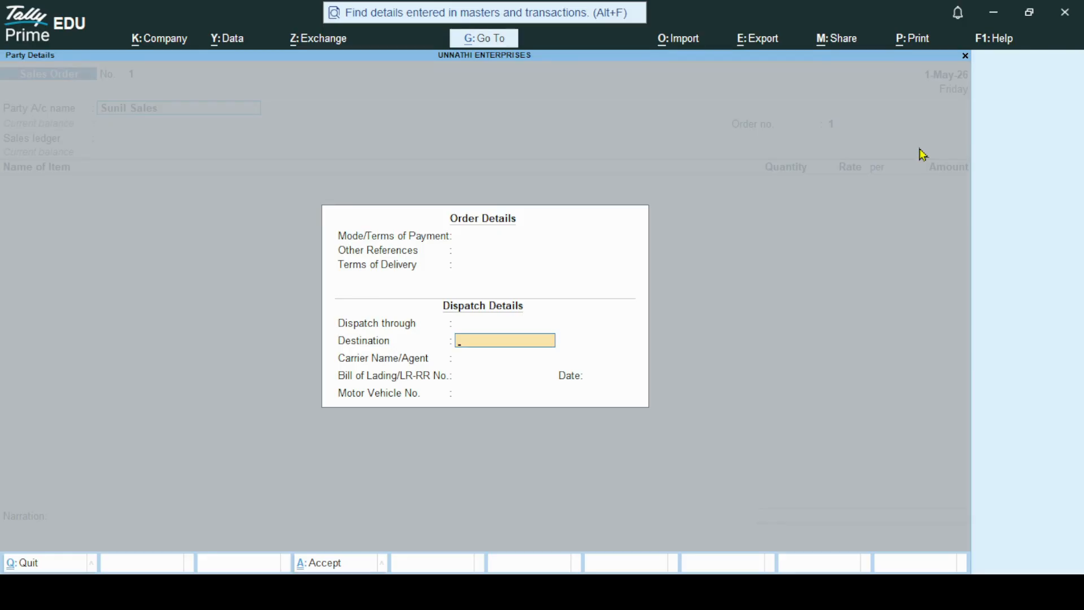
key("Return")
key("Return")
key("Return")
key("Return")
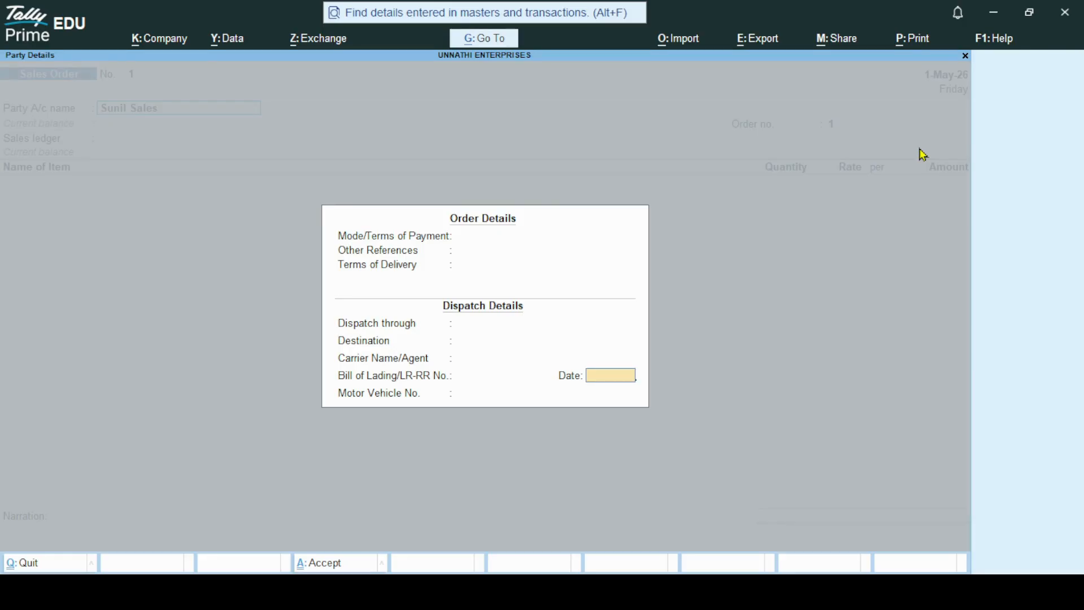
key("Return")
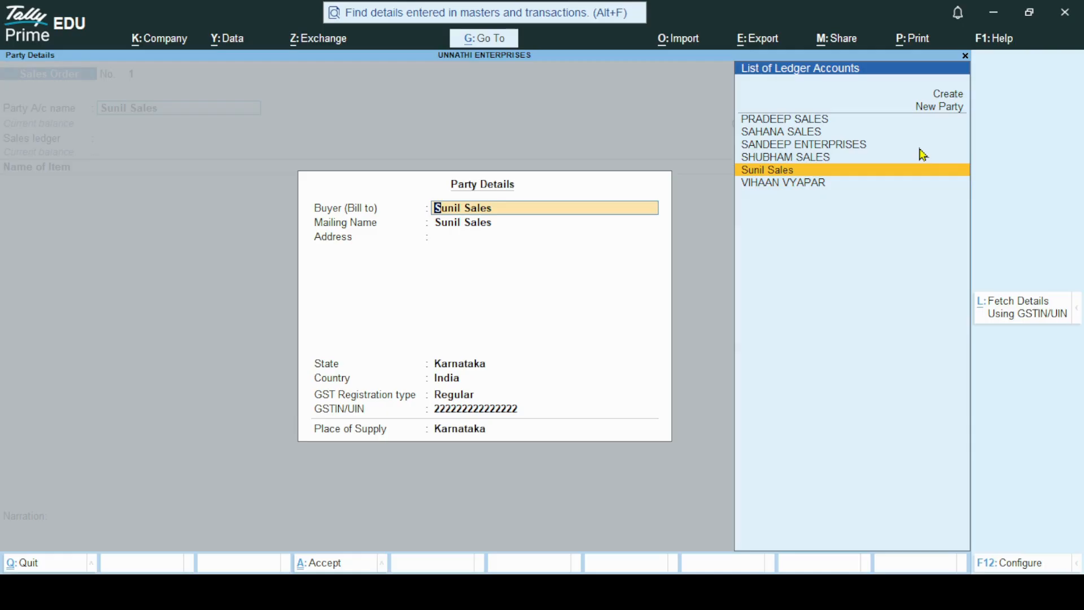
Step: Fill in the buyer's address in the party details, keep Karnataka as state and place of supply, and accept
key("Return")
key("Return")
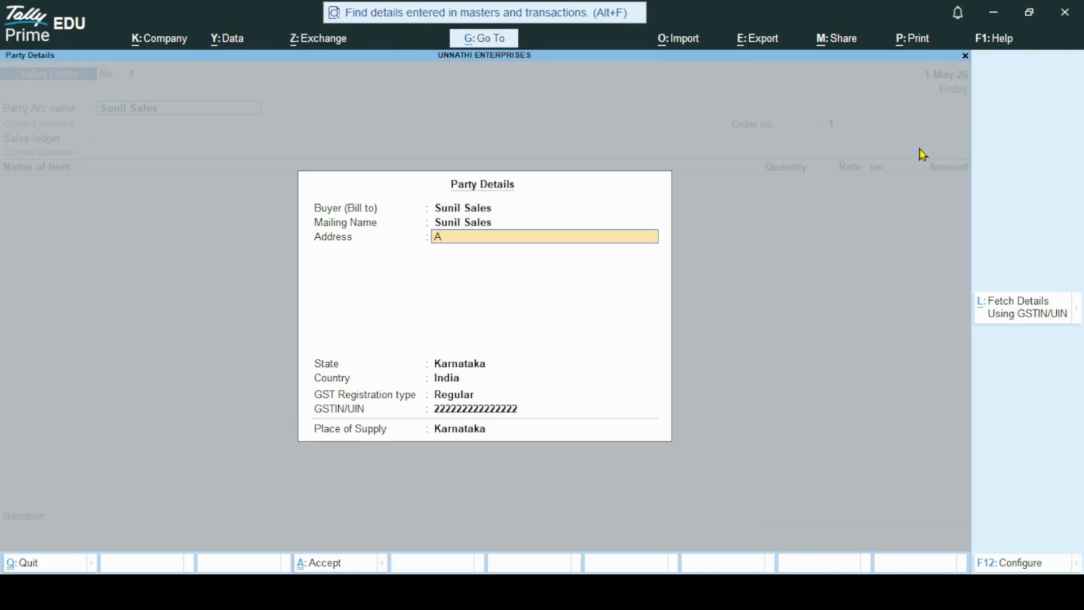
type("dd 1")
key("Return")
key("Return")
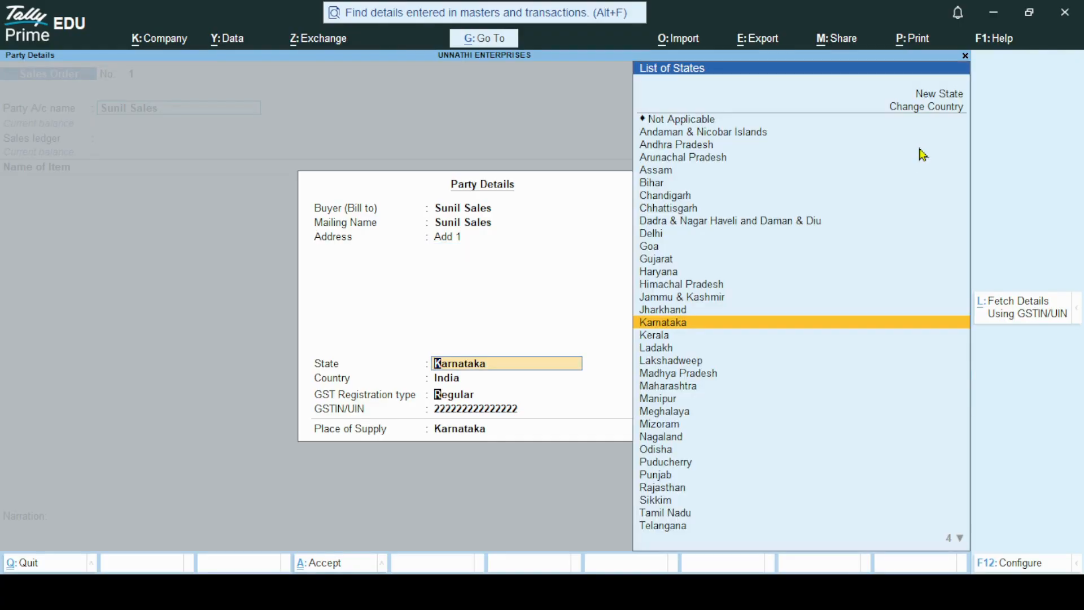
key("Return")
key("Return")
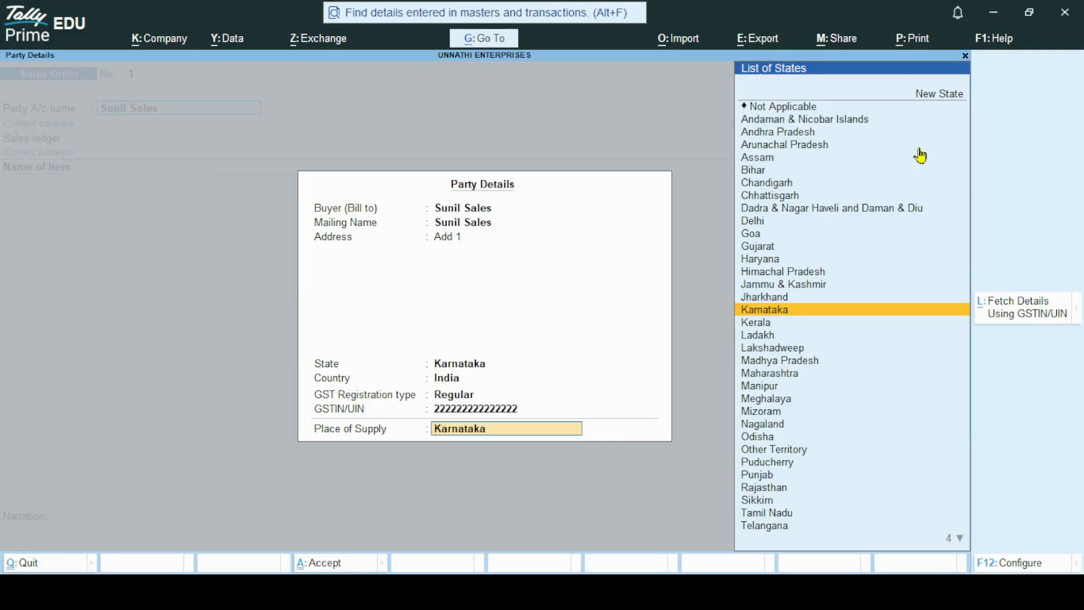
key("Return")
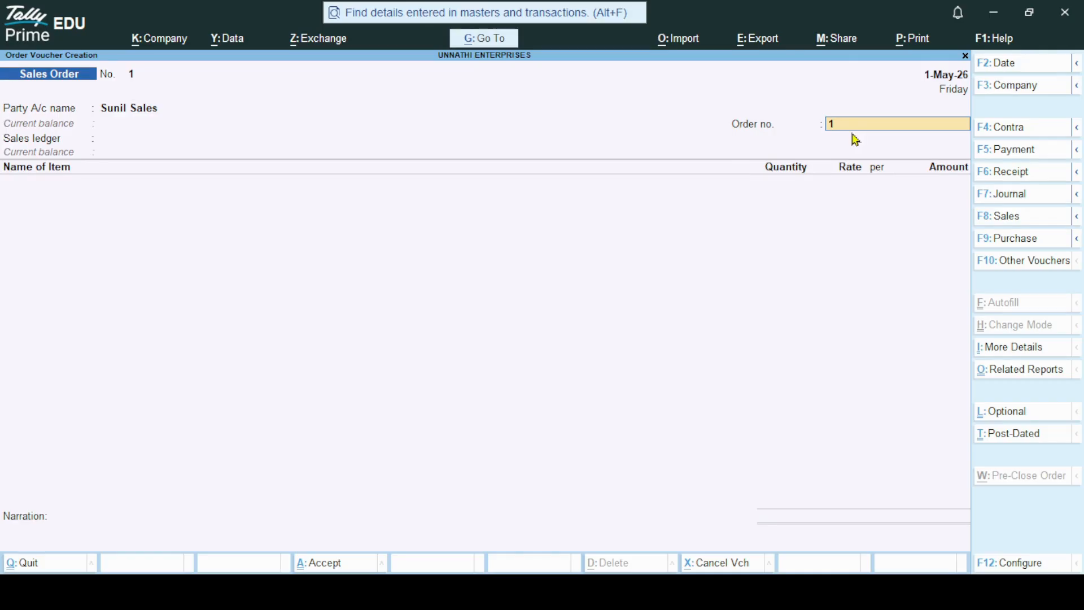
Step: Keep order number 1, choose SALES ACCOUNT as the sales ledger, and add Pendrive as the first stock item
key("Return")
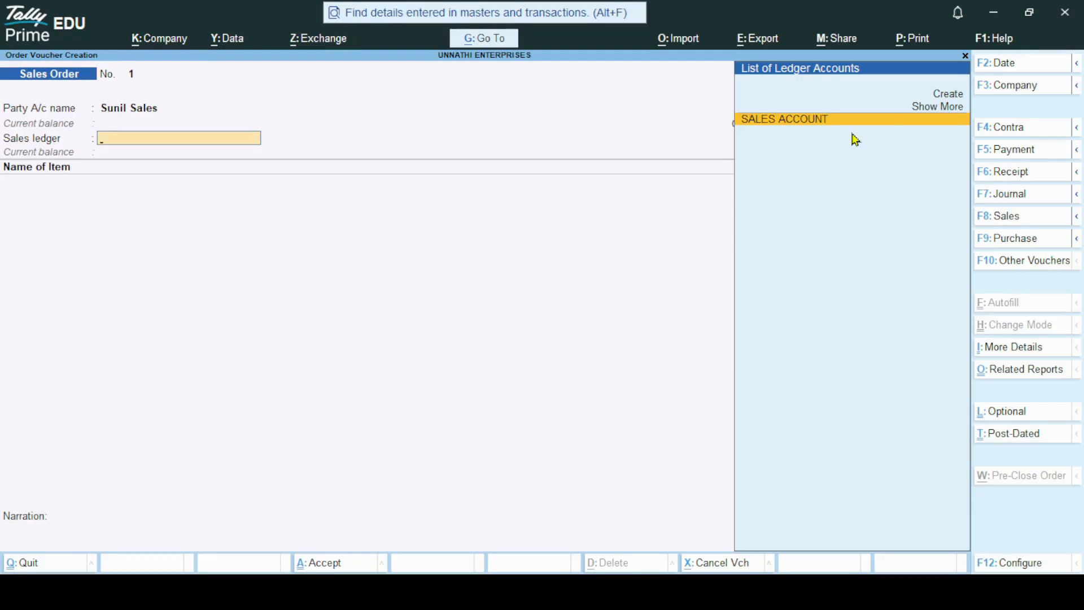
key("Return")
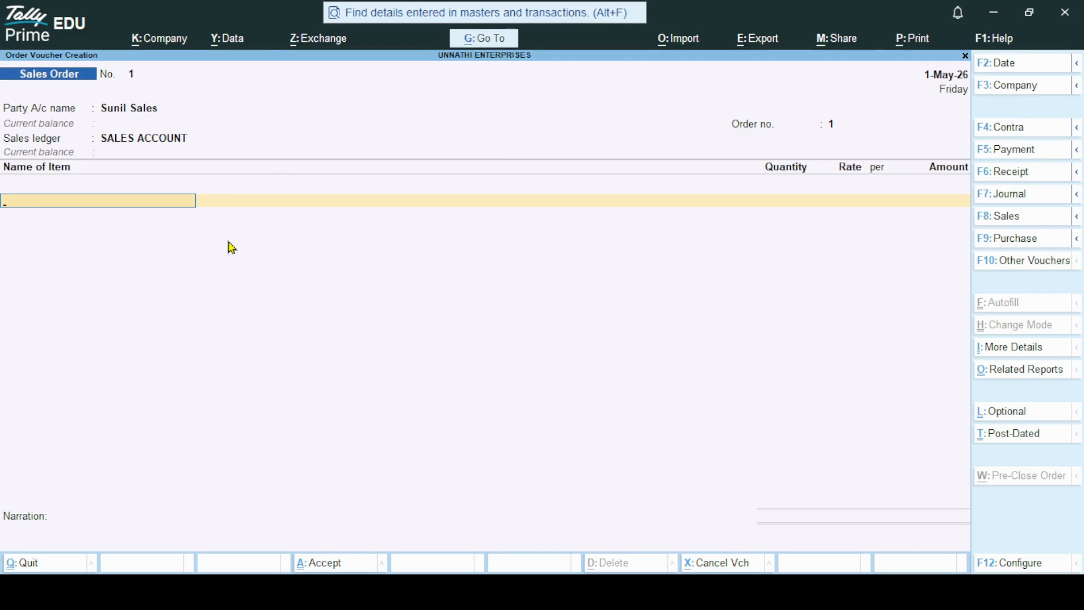
key("space")
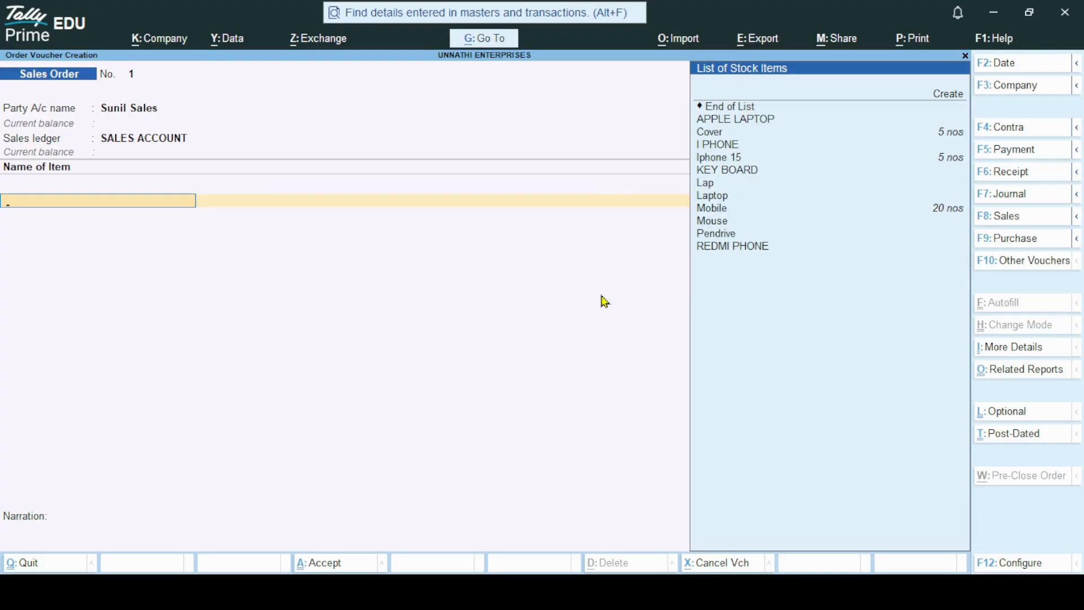
left_click(719, 237)
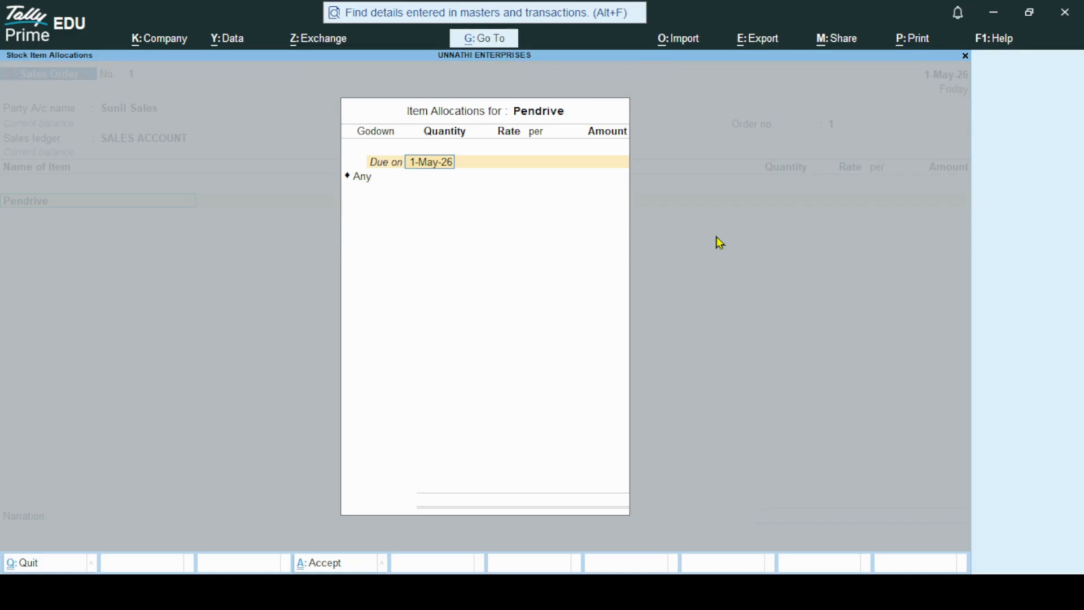
Step: Set the Pendrive allocation to be due in 10 Days from the Show Room godown
type("10")
key("Return")
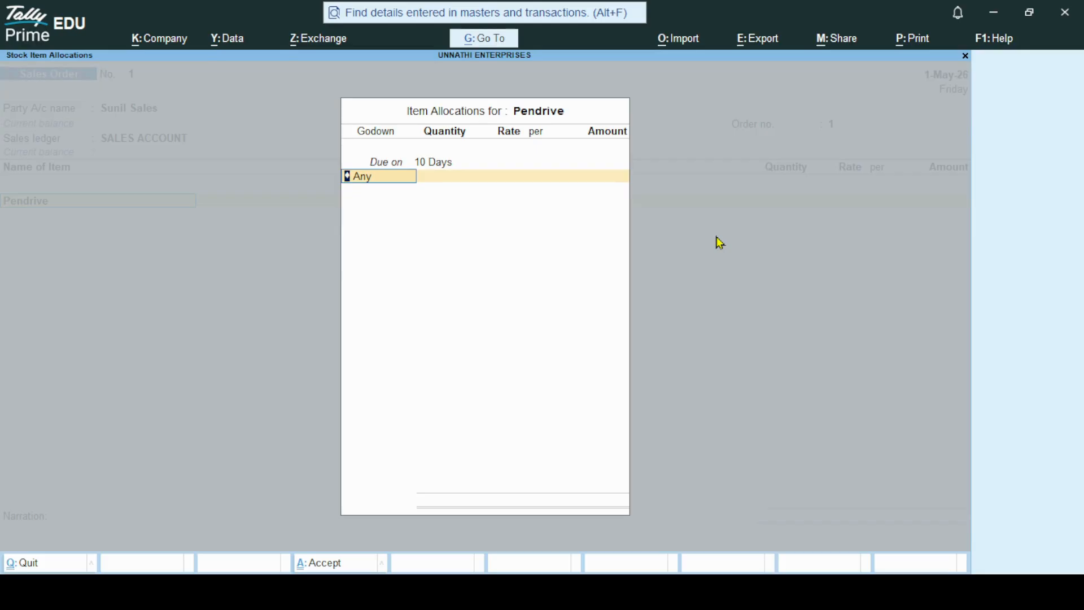
key("BackSpace")
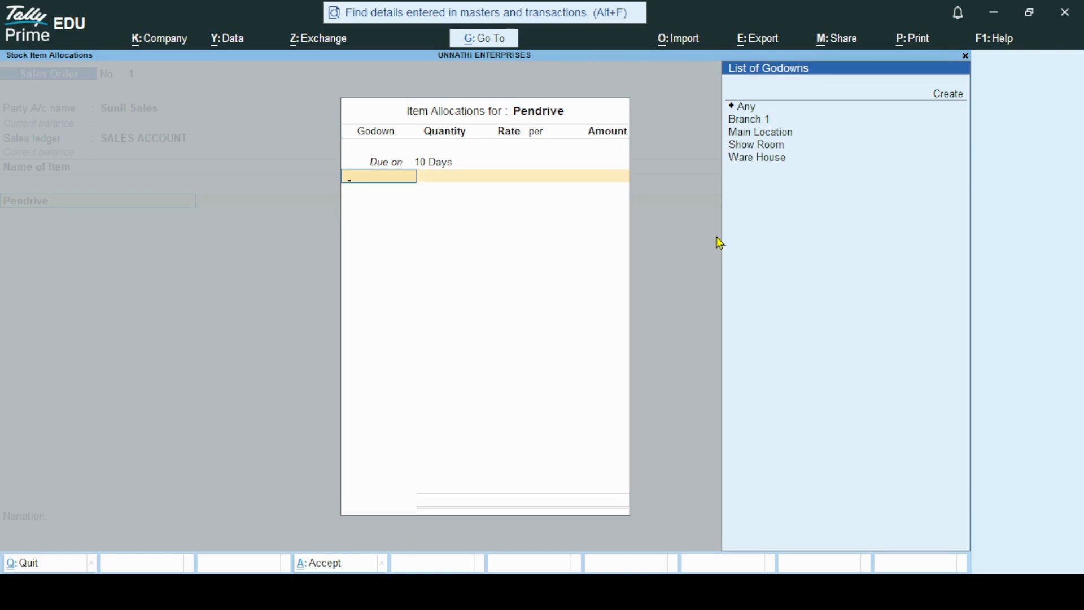
left_click(763, 145)
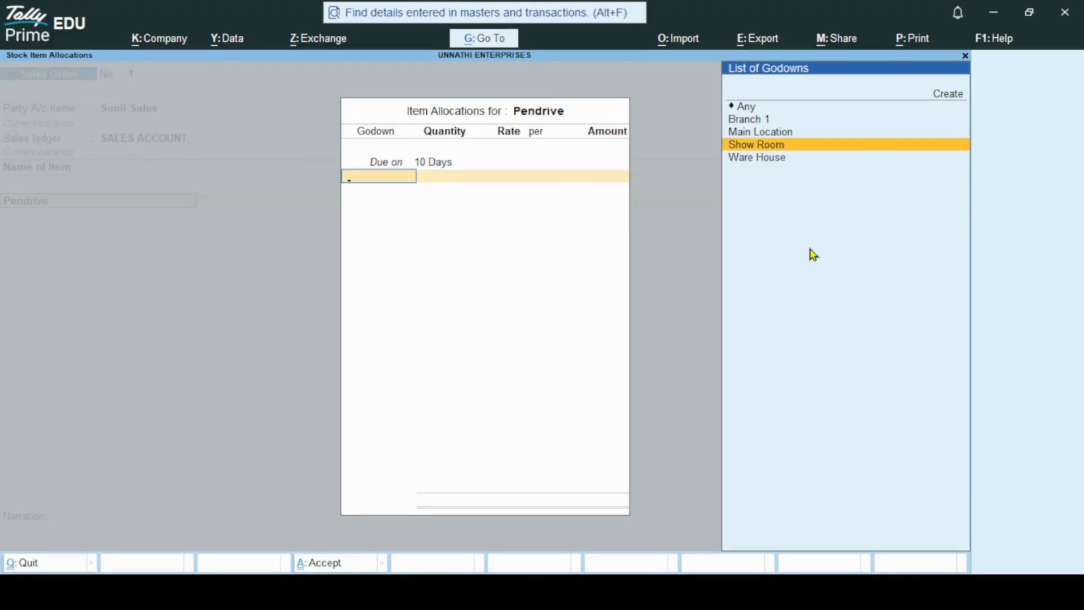
key("Return")
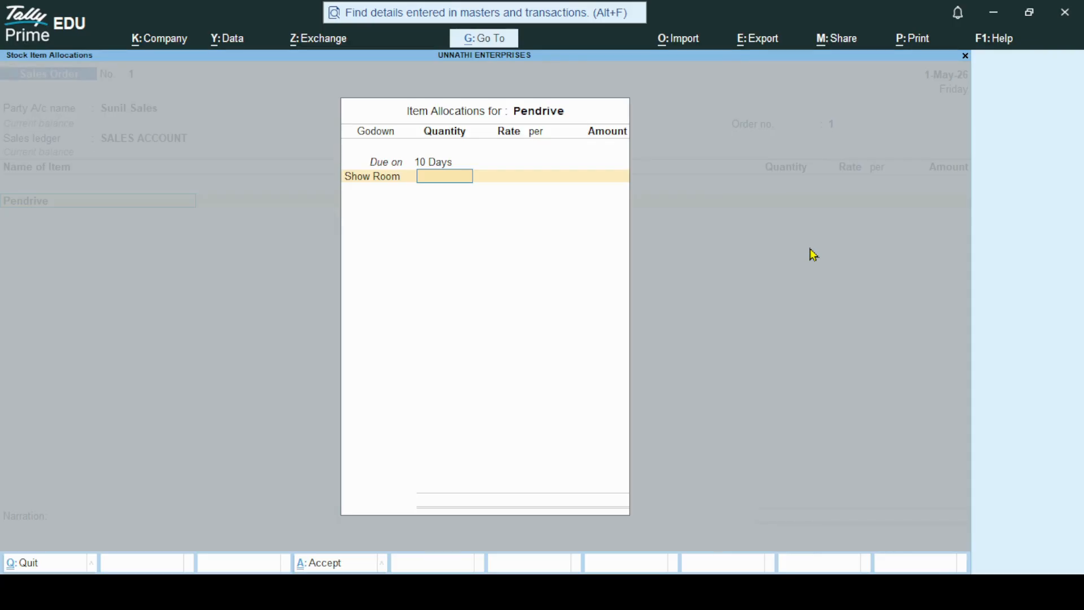
Step: Allocate 12 nos of Pendrive at a rate of 300, keeping the calculated amount and the GST details as per masters
type("12")
key("Return")
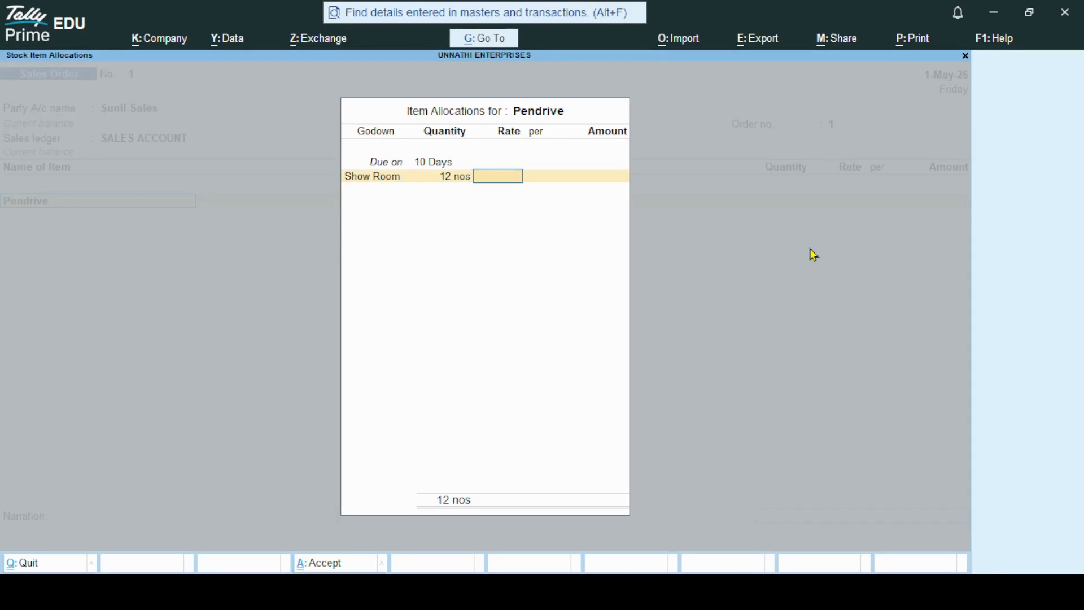
type("300")
key("Return")
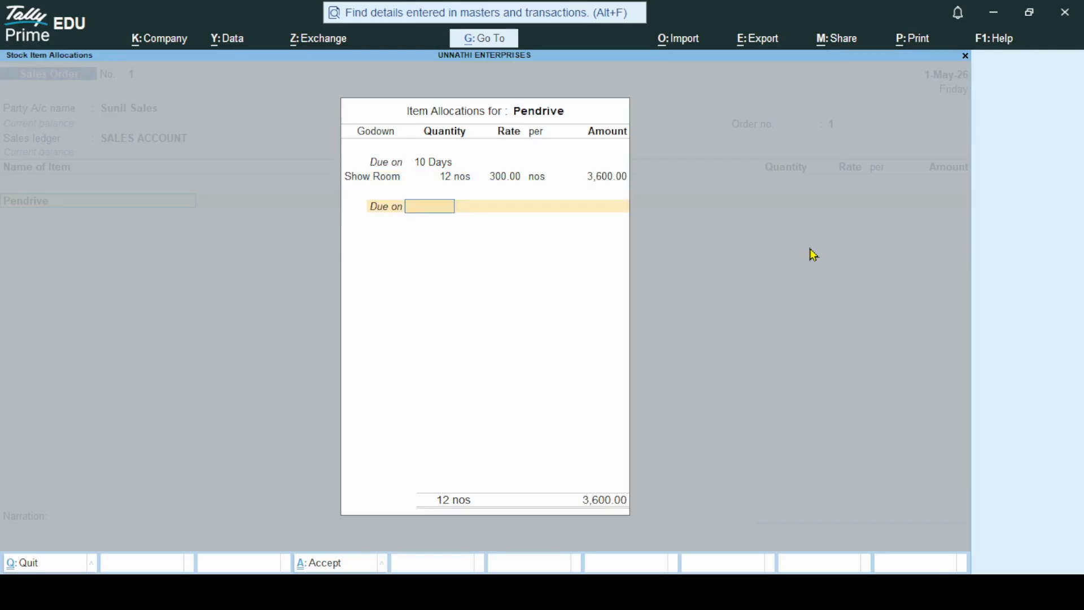
key("Return")
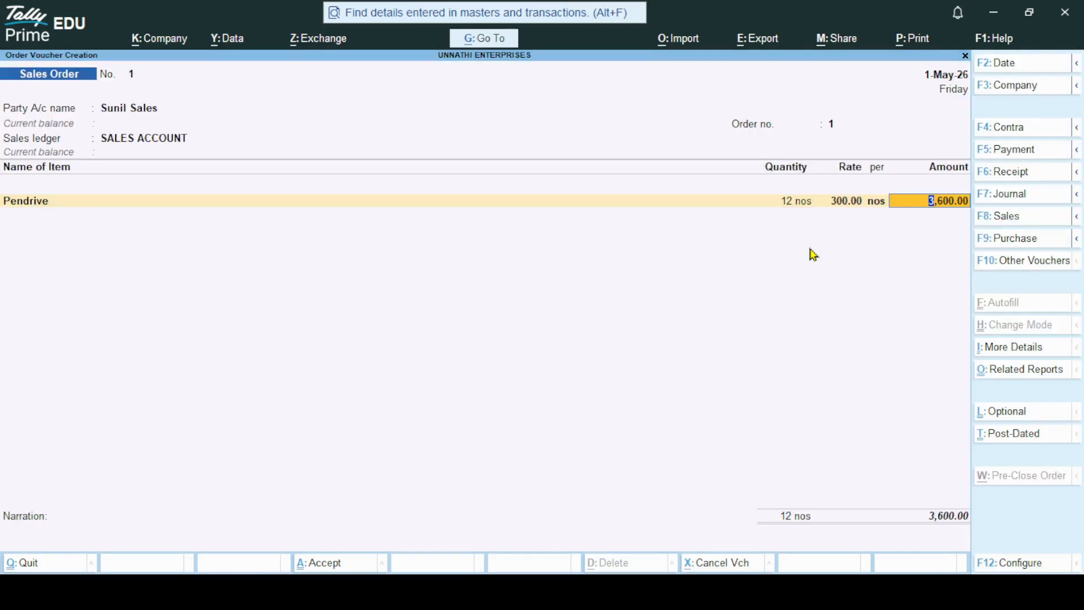
key("Return")
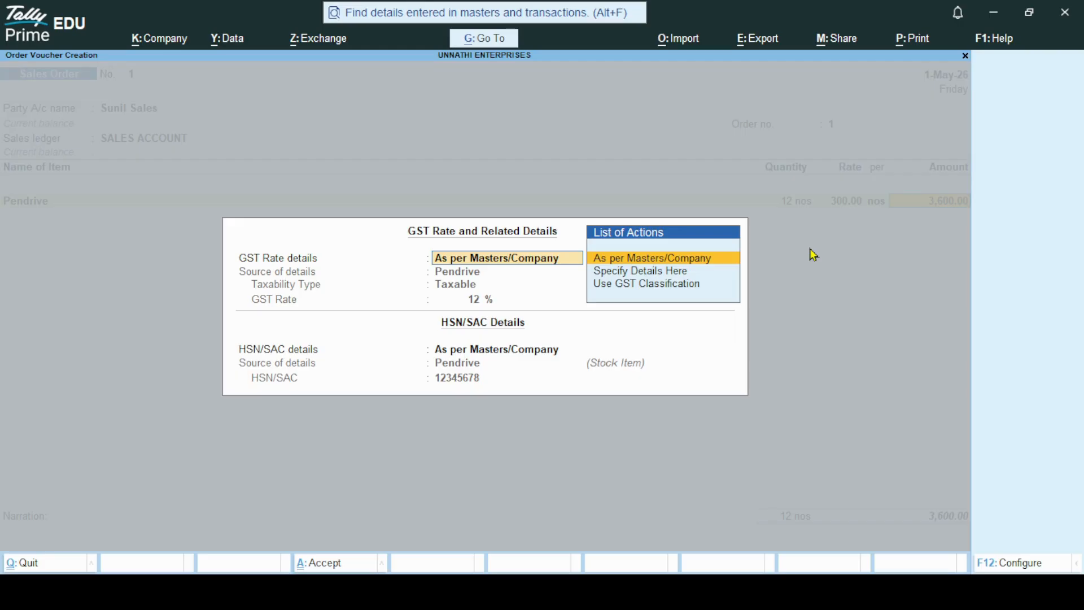
key("Return")
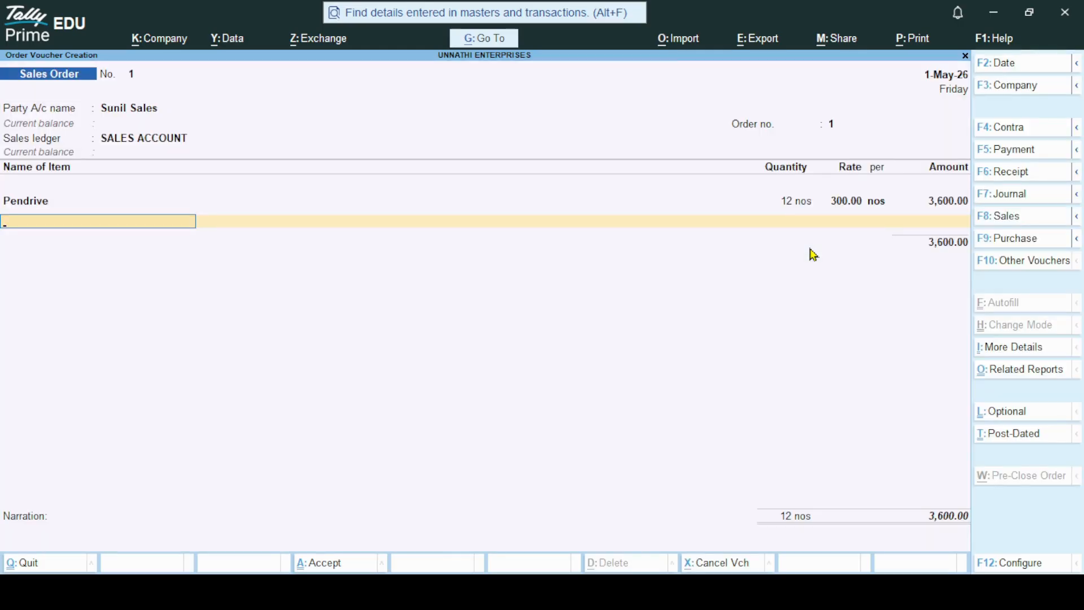
Step: End the item list, leave the narration blank, and save the sales order
key("Return")
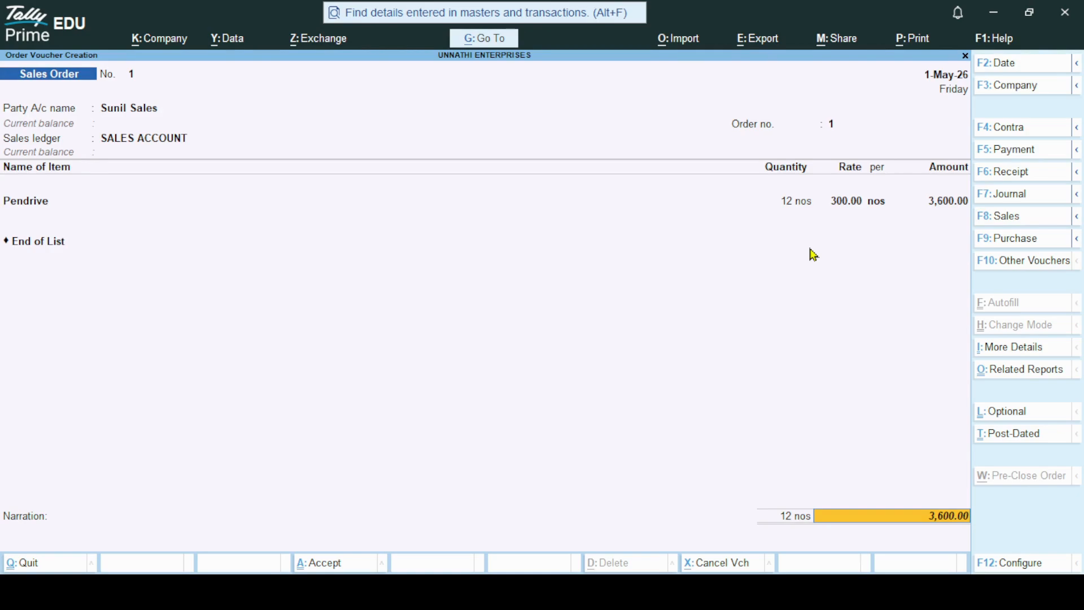
key("Return")
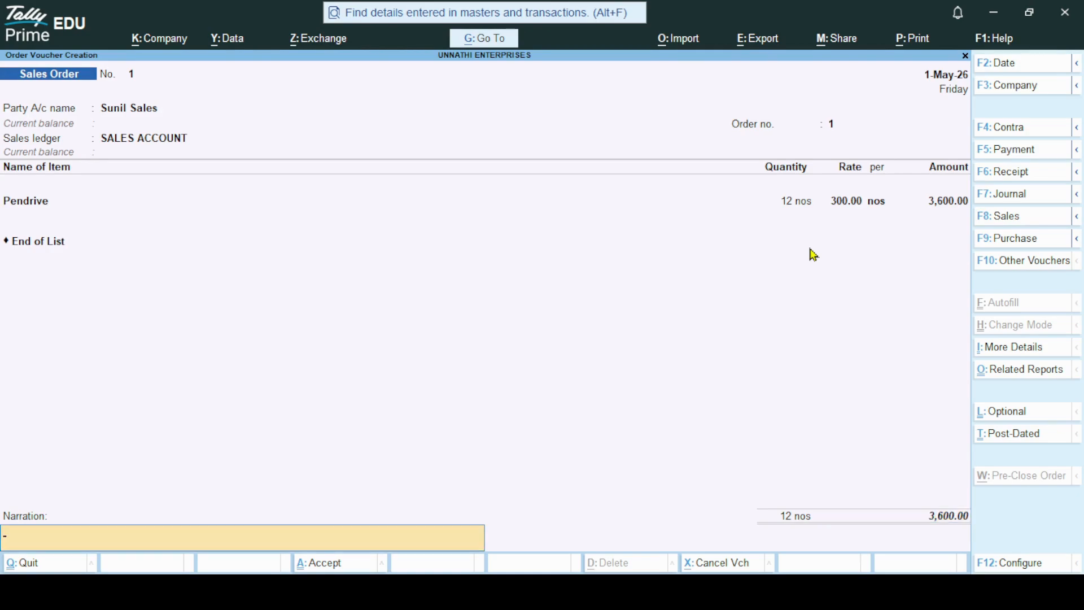
key("Return")
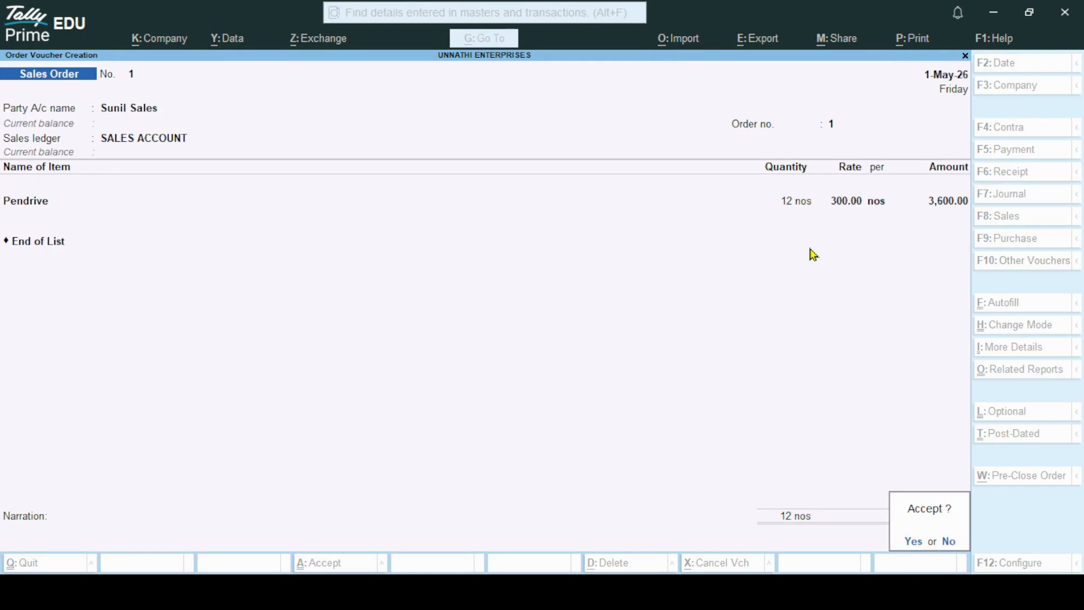
key("y")
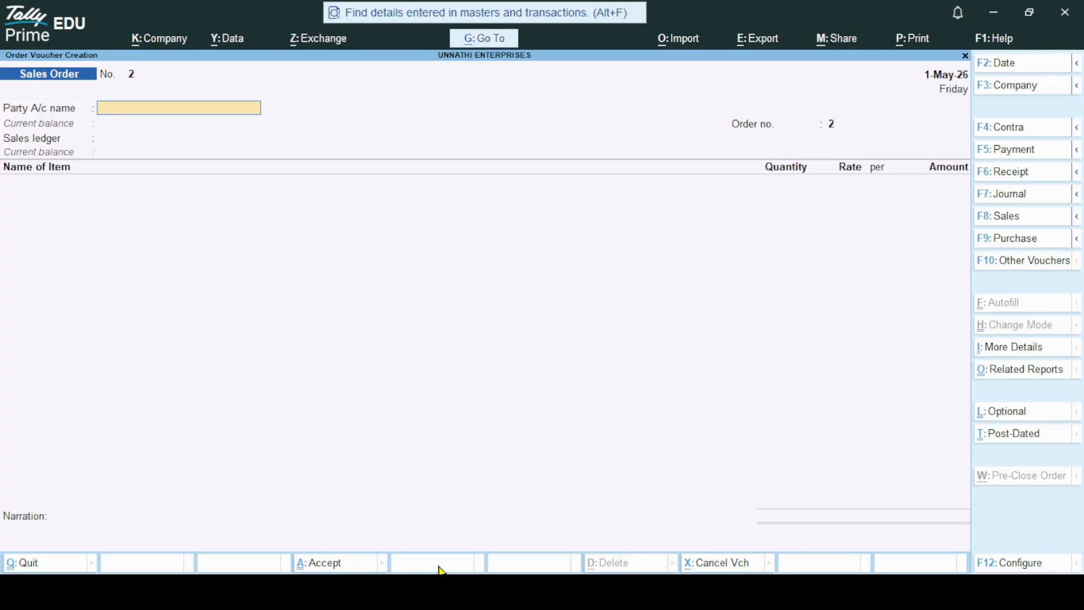
Step: Leave the blank order voucher and return to the Gateway of Tally without quitting the program
left_click(441, 591)
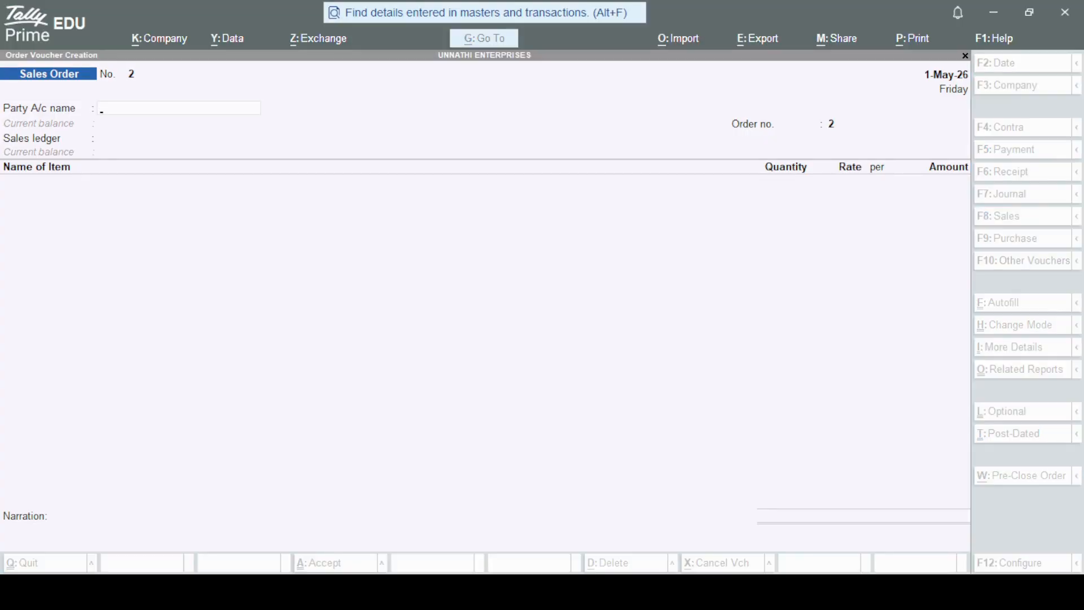
left_click(442, 591)
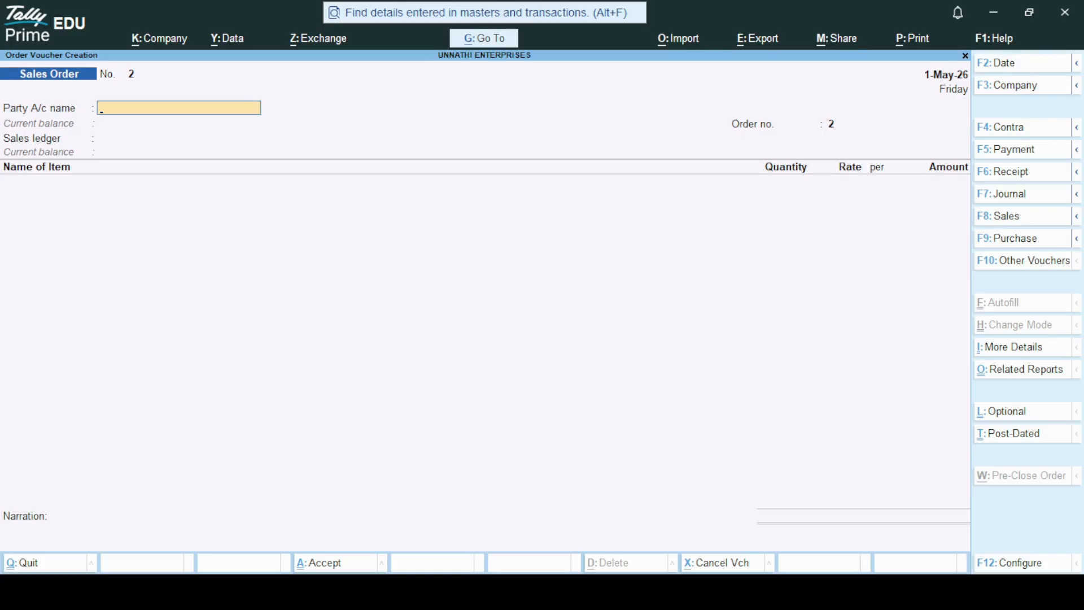
key("Escape")
key("Escape")
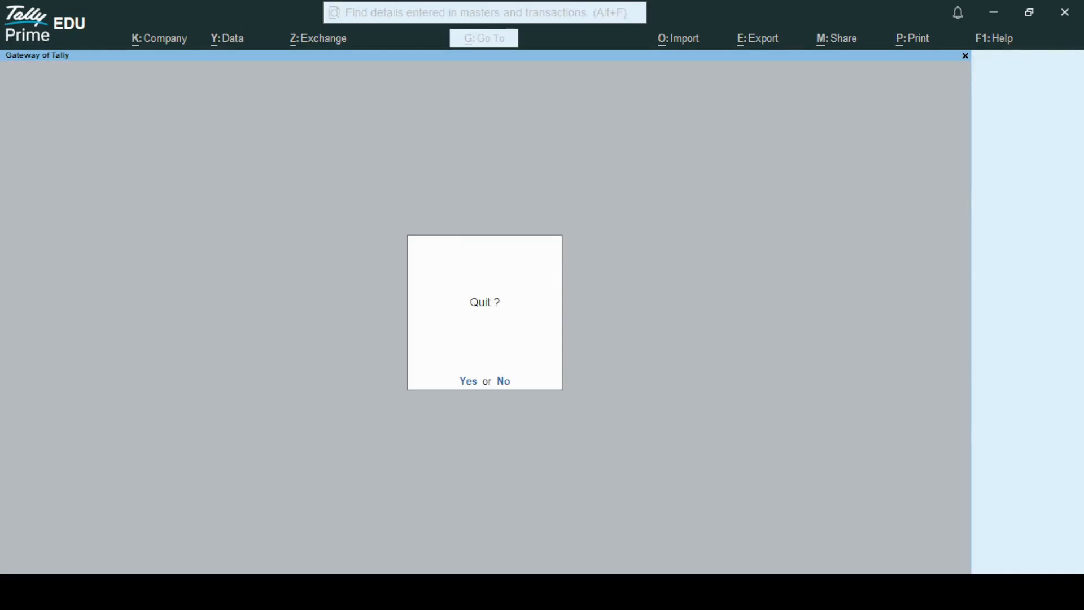
key("Escape")
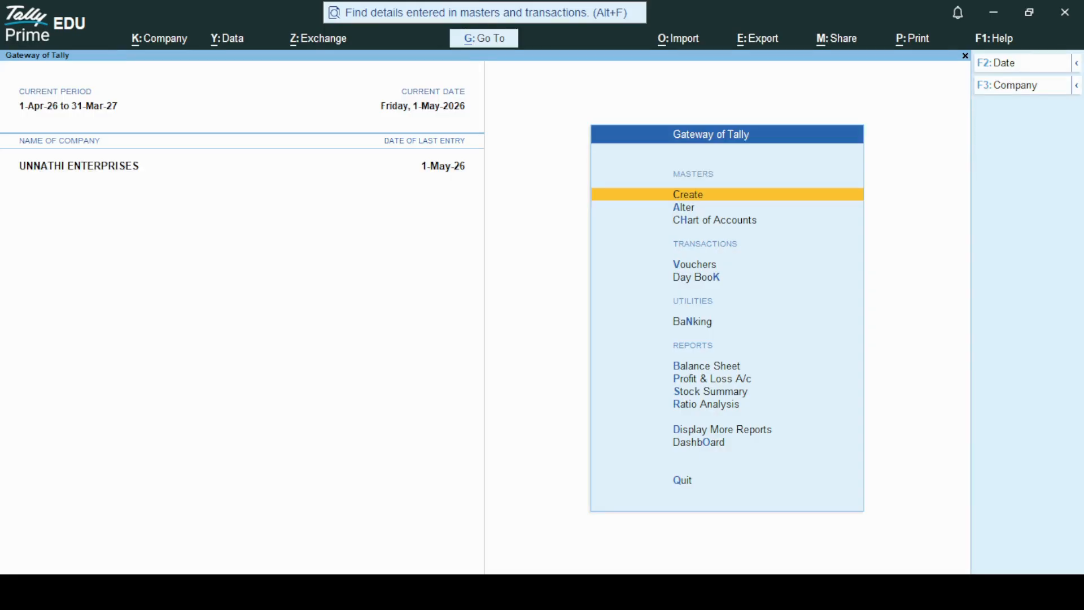
Step: Open Display More Reports from the Gateway of Tally
key("Down")
key("Down")
key("Down")
key("Down")
key("Down")
key("Down")
key("Down")
key("Down")
key("Down")
key("Down")
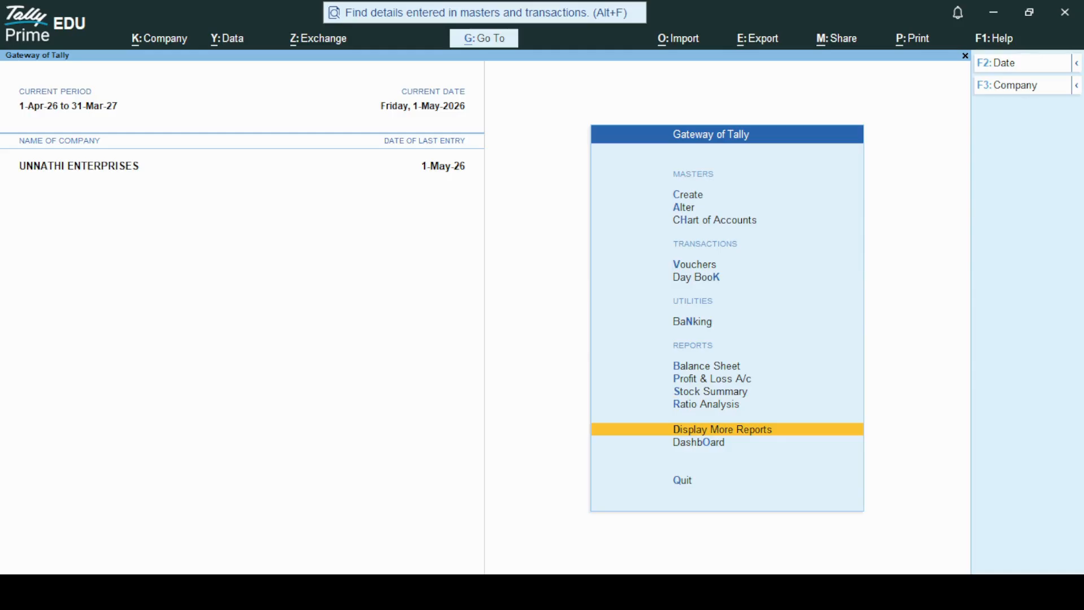
key("Return")
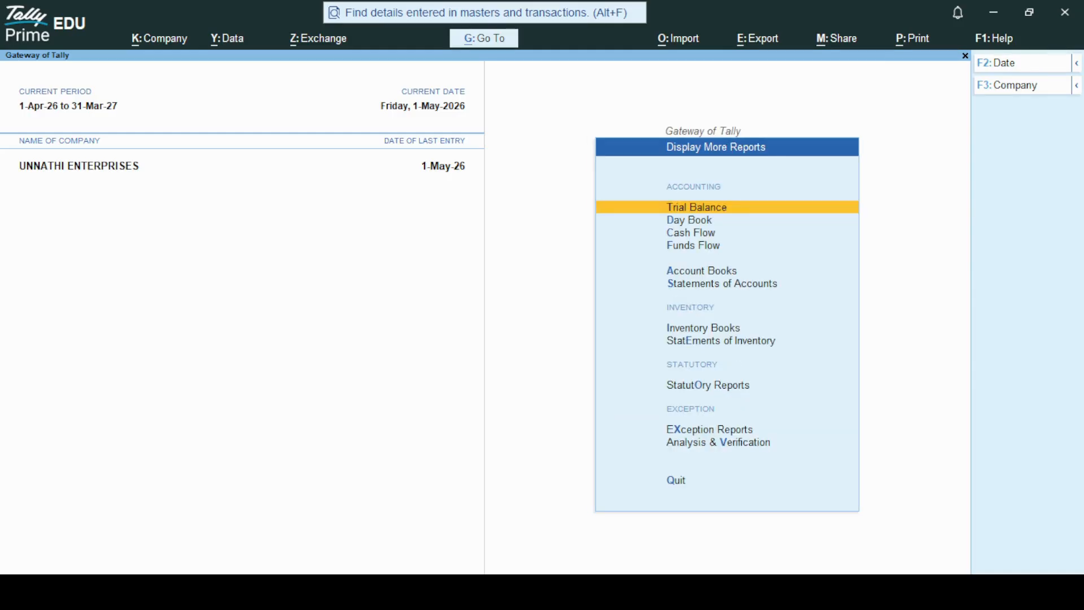
Step: Open Sales Order Outstandings under Statements of Inventory
key("Down")
key("Down")
key("Down")
key("Down")
key("Down")
key("Down")
key("Down")
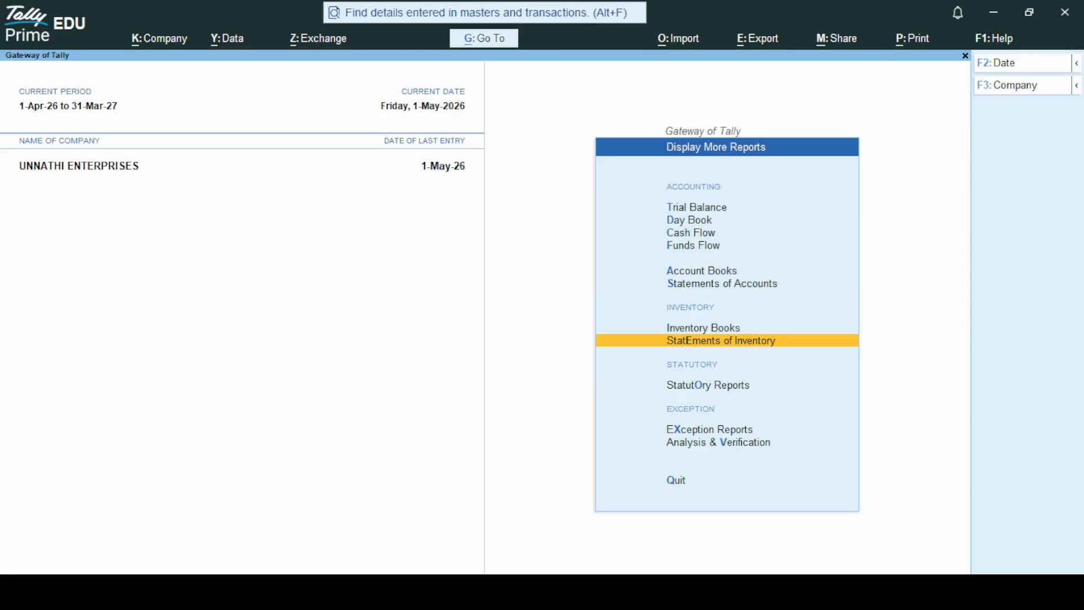
key("Return")
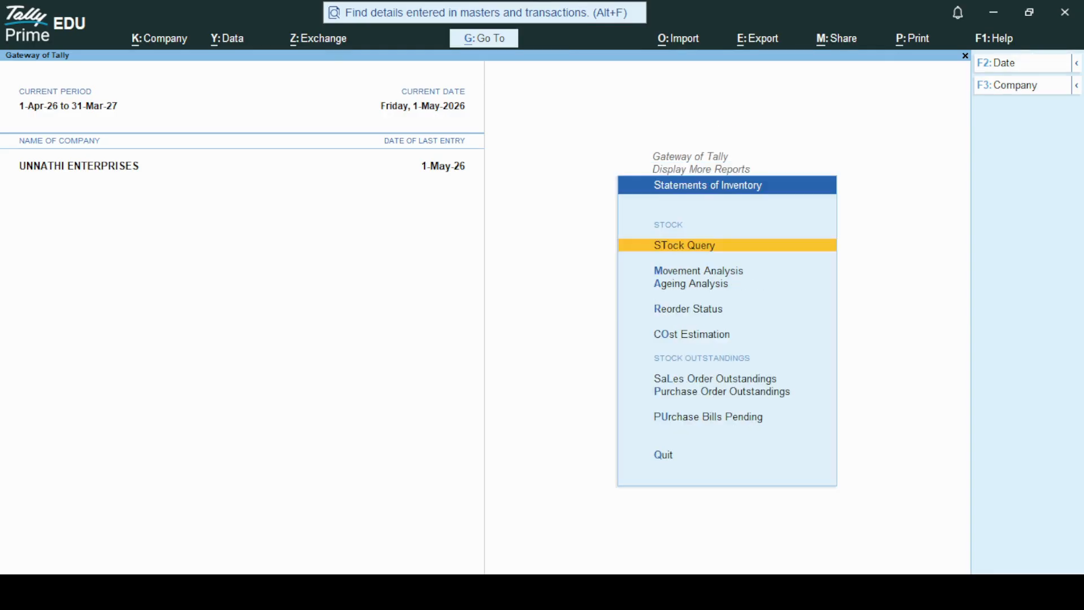
key("Down")
key("Down")
key("Down")
key("Down")
key("Down")
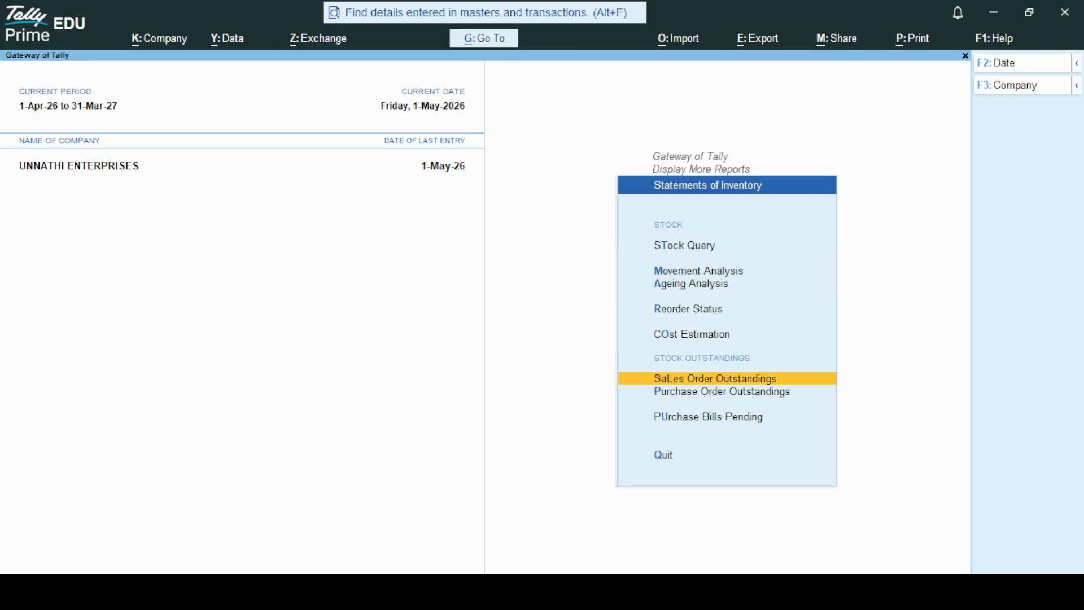
key("Return")
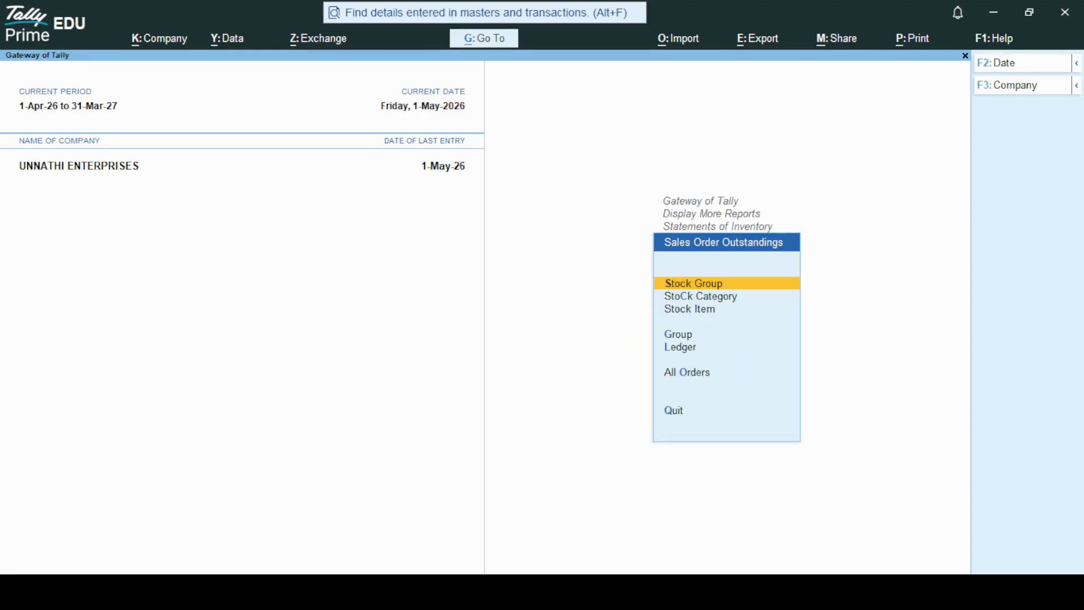
Step: View the outstanding sales orders for the stock item Pendrive, then close the report
key("Down")
key("Down")
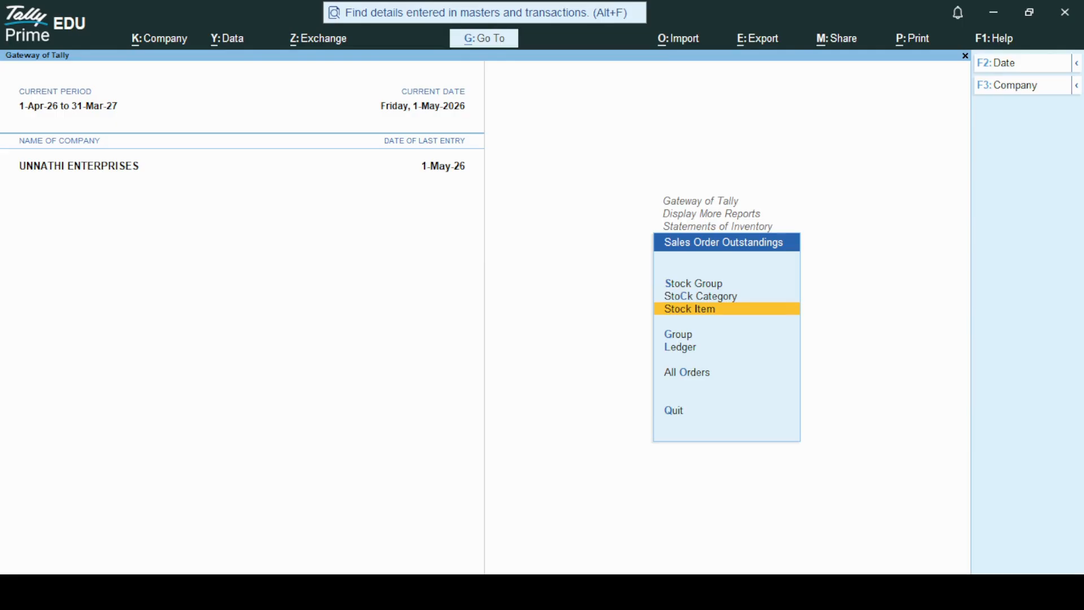
key("Return")
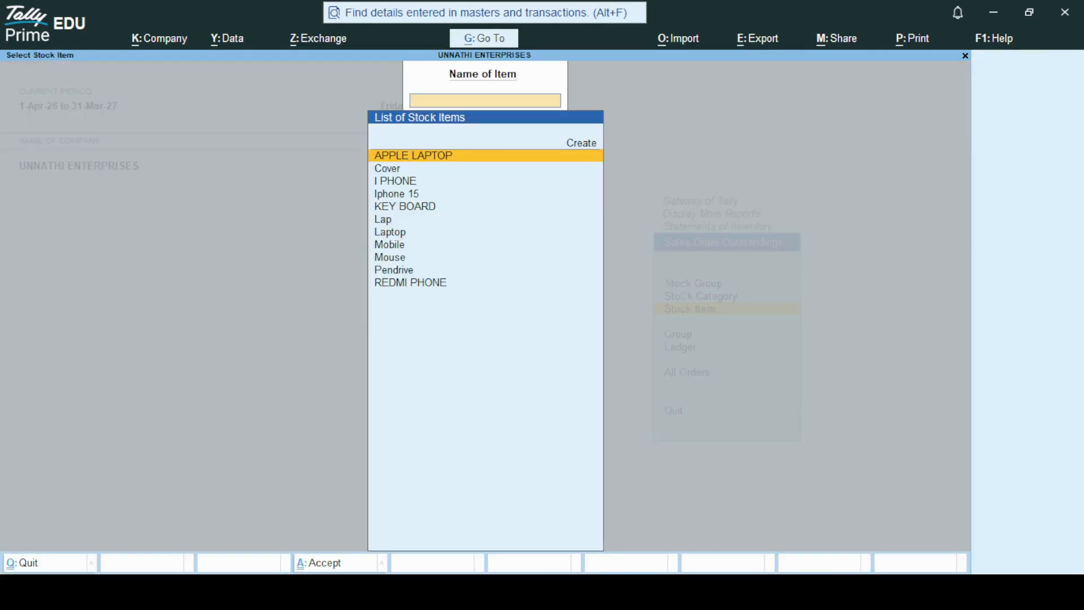
key("Down")
key("Down")
key("Down")
key("Down")
key("Down")
key("Down")
key("Down")
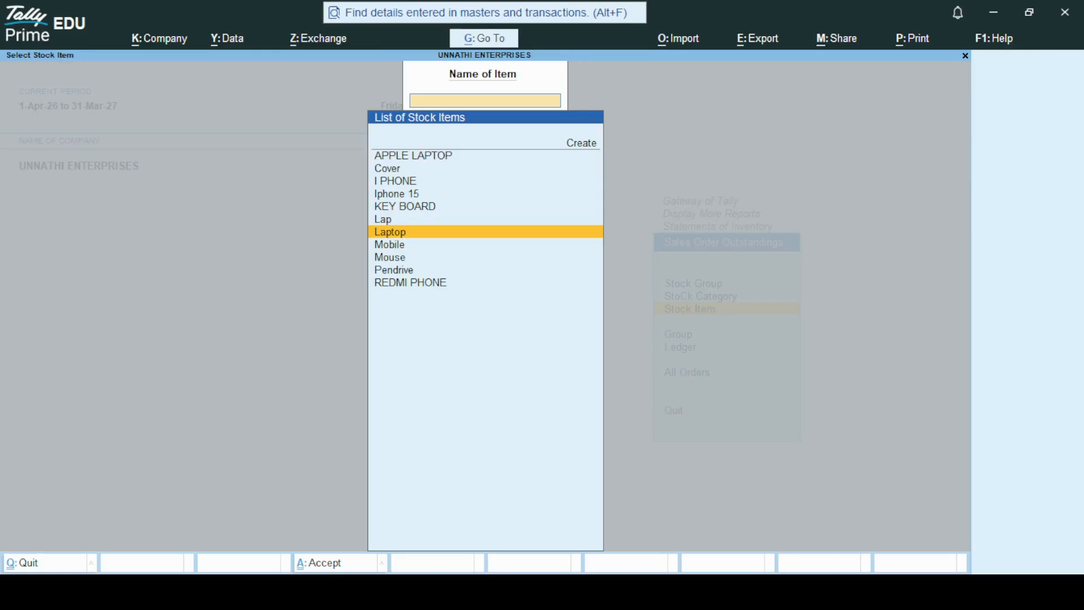
key("Down")
key("Down")
key("Return")
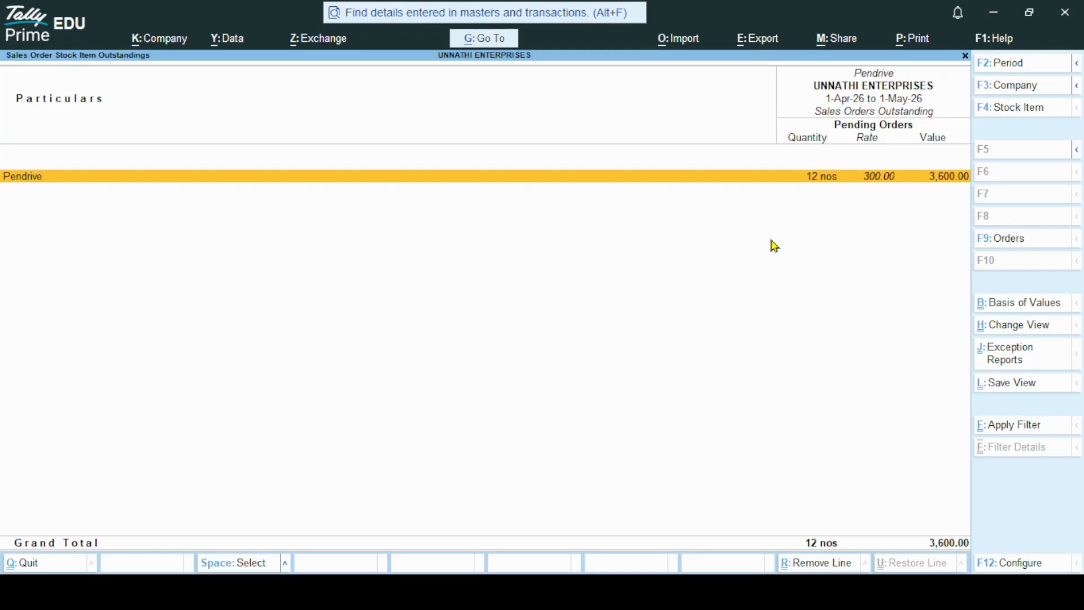
key("Escape")
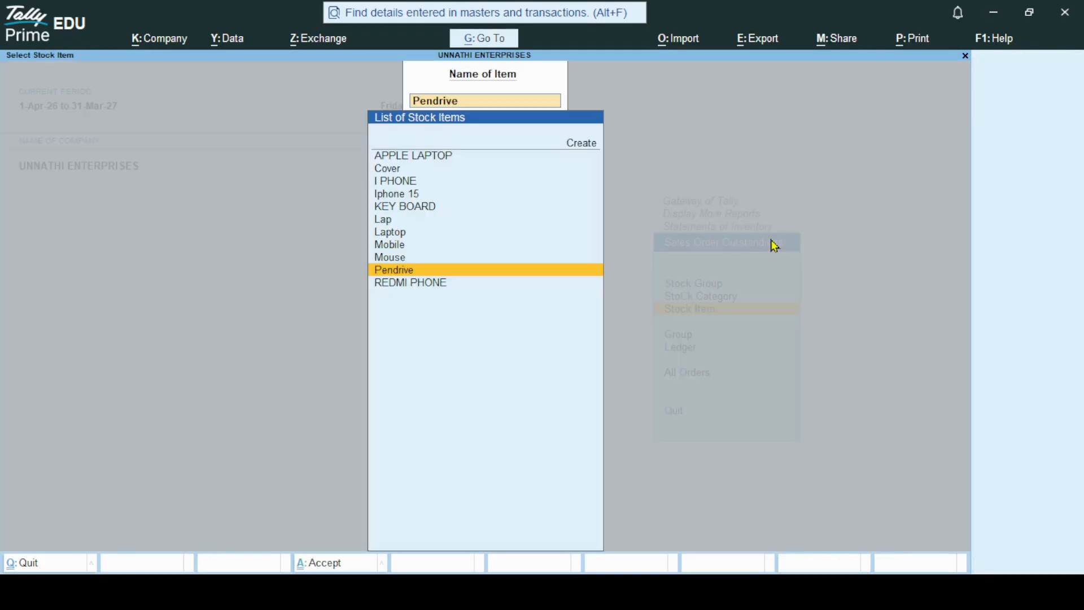
key("Escape")
key("Escape")
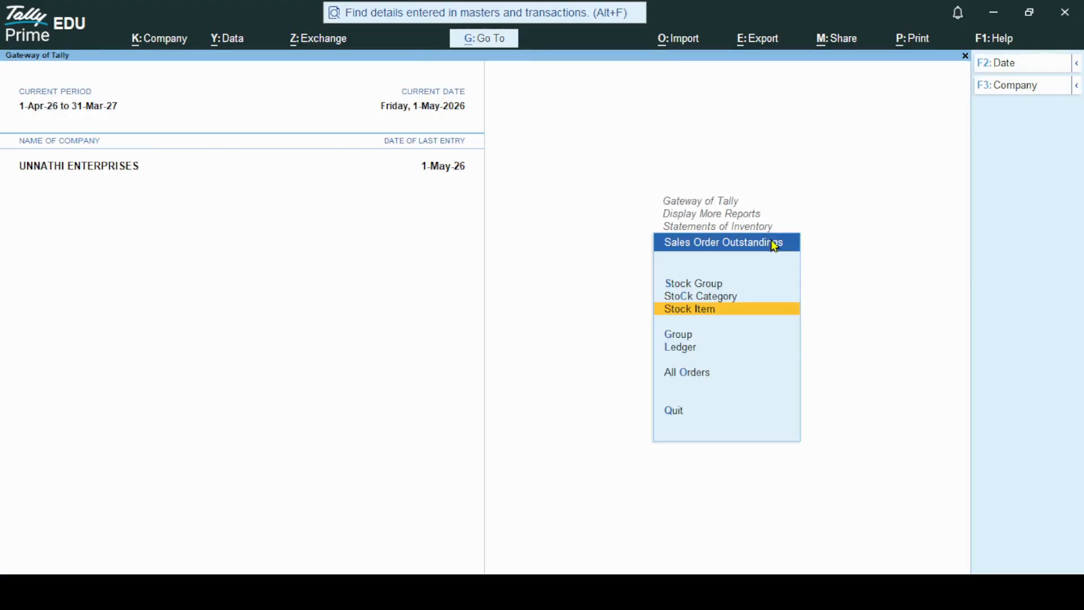
Step: View the outstanding sales orders for the ledger Sunil Sales
key("Down")
key("Down")
key("Return")
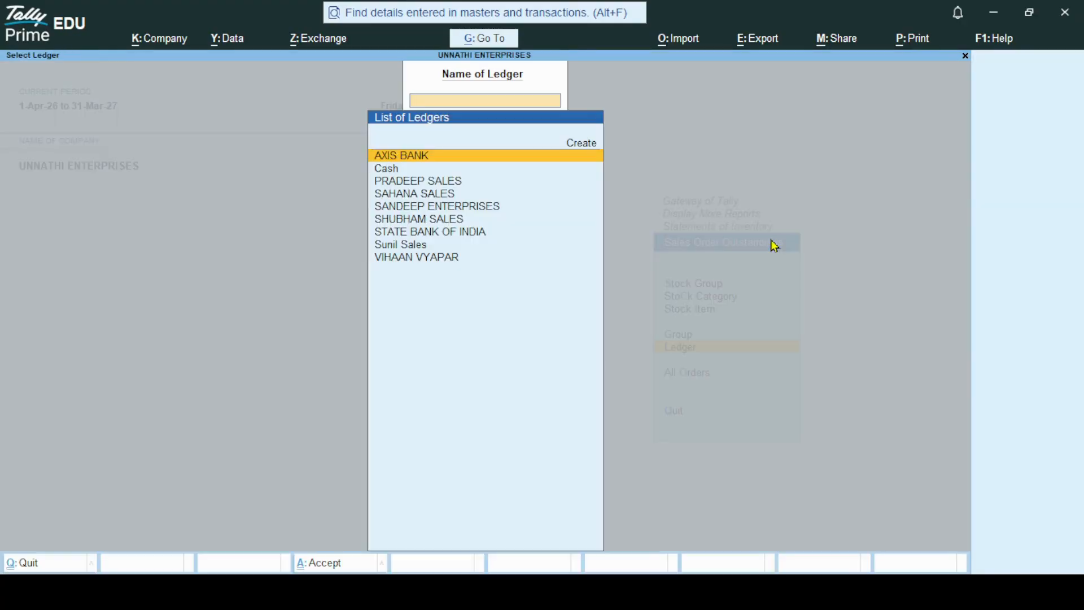
key("Down")
key("Down")
key("Down")
key("Down")
key("Down")
key("Down")
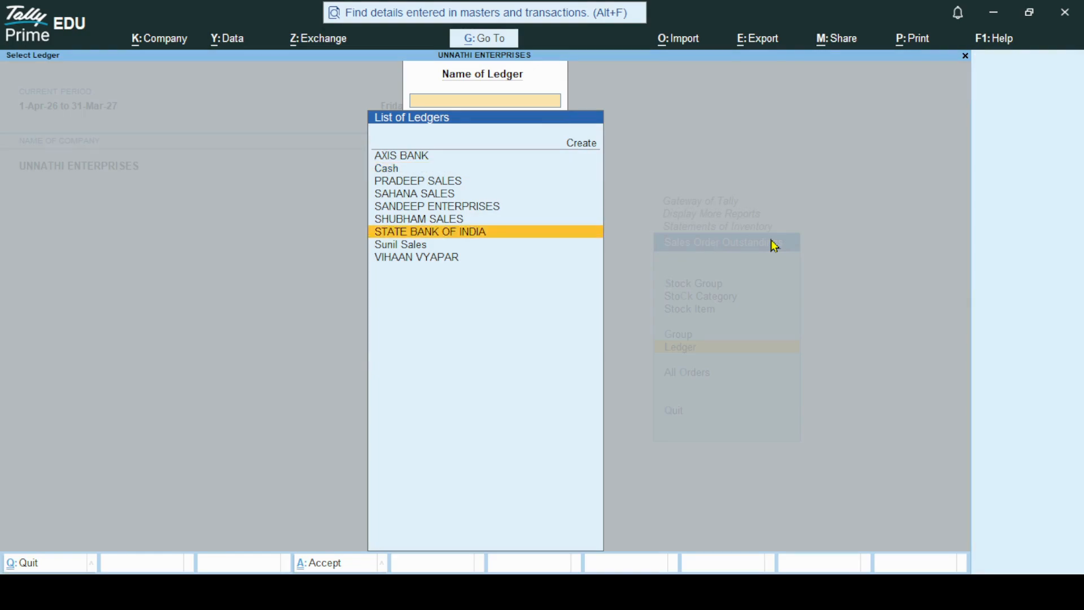
key("Down")
key("Return")
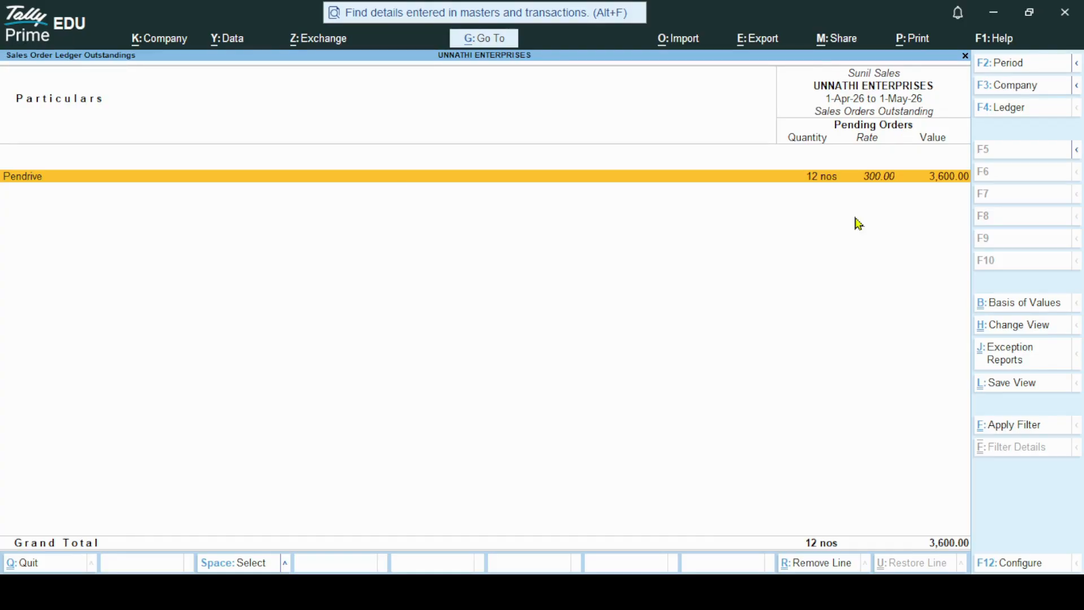
Step: Close the ledger's outstandings report and return to the Gateway of Tally without quitting the program
key("Escape")
key("Escape")
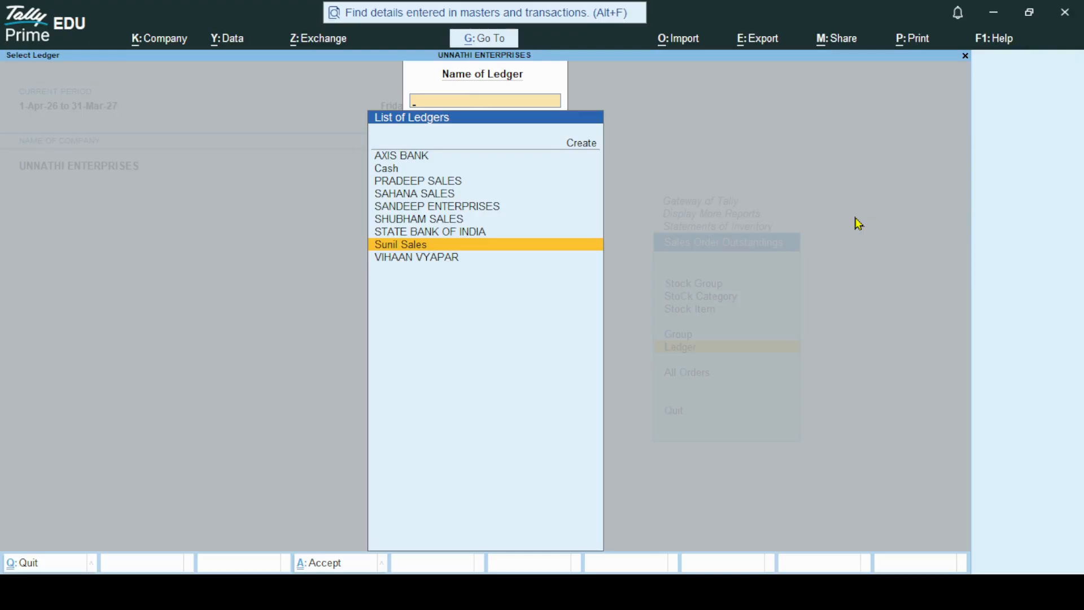
key("Escape")
key("Escape")
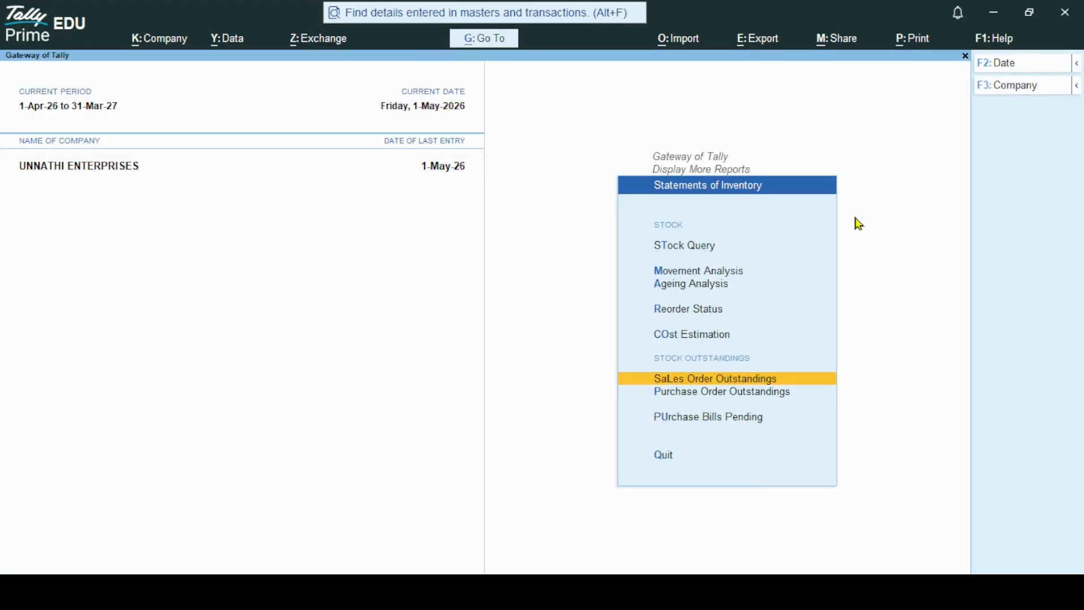
key("Escape")
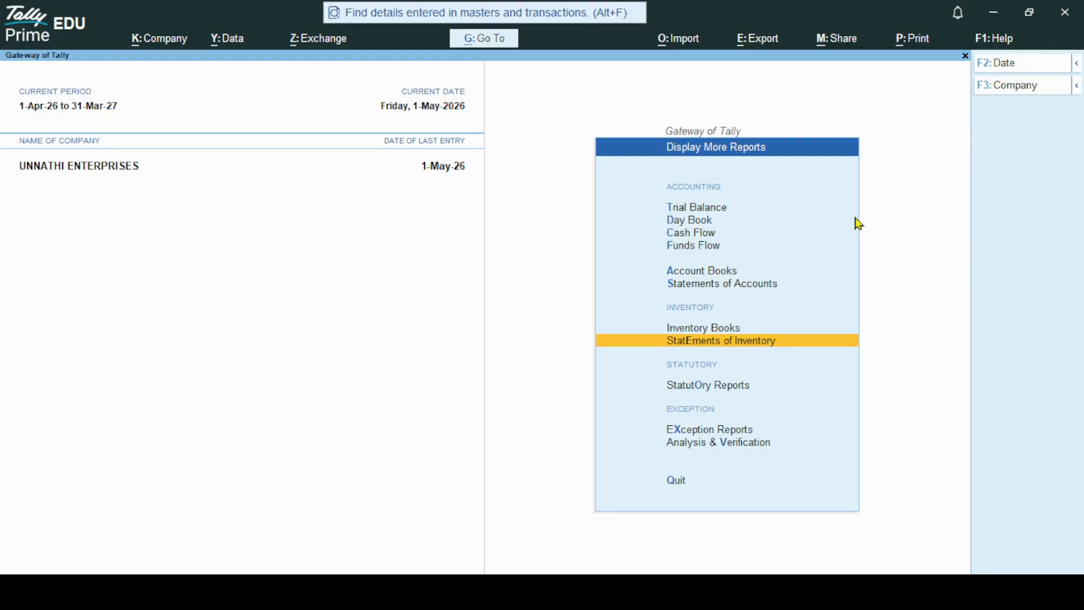
key("Escape")
key("Escape")
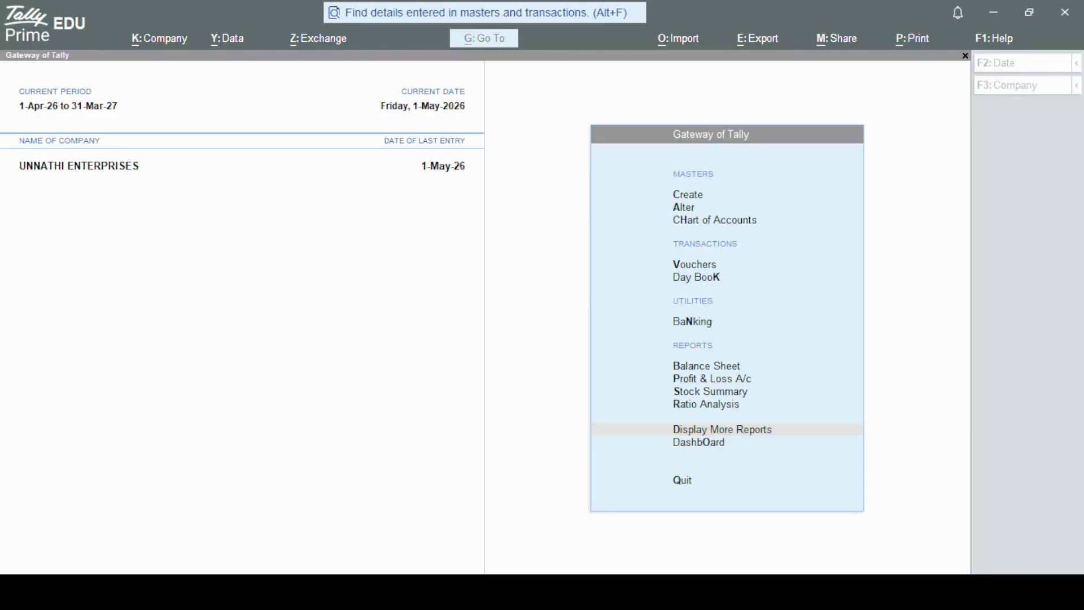
key("Escape")
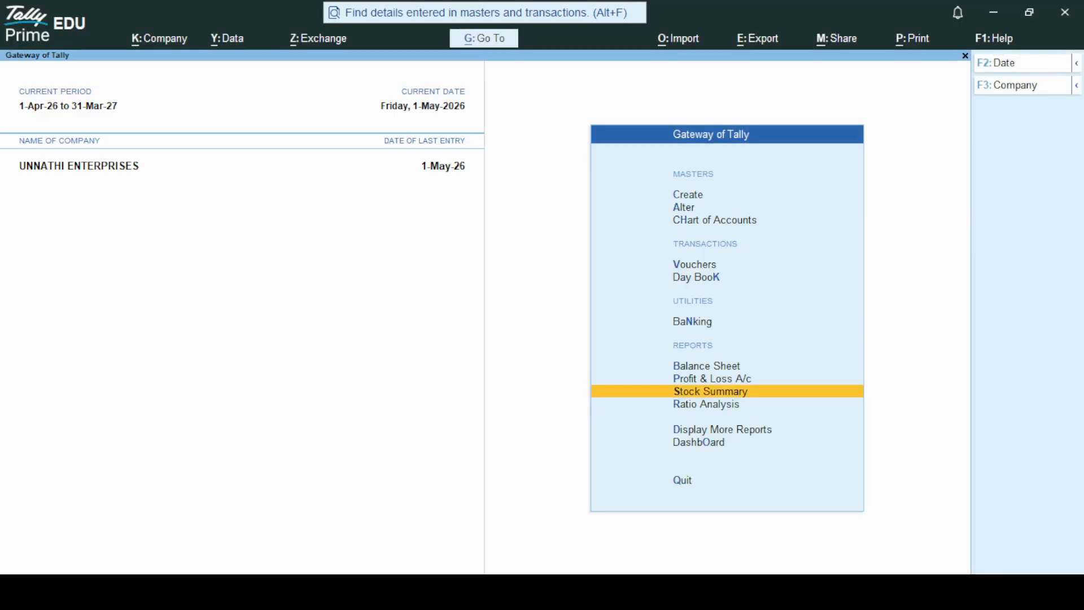
Step: Open Inventory Books under Display More Reports
key("Down")
key("Down")
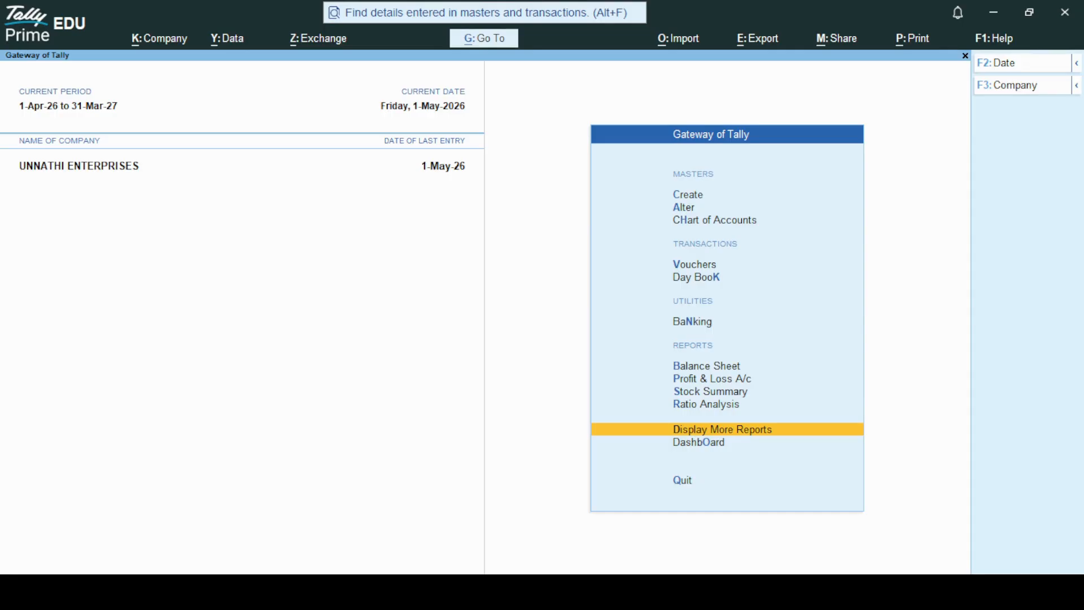
key("Return")
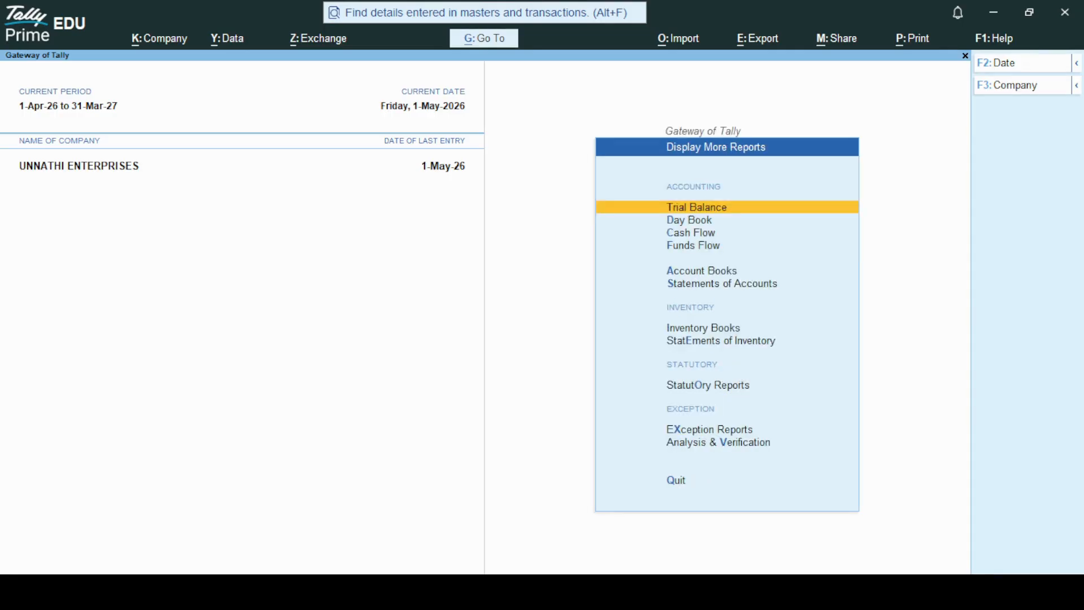
key("Down")
key("Down")
key("Down")
key("Down")
key("Down")
key("Down")
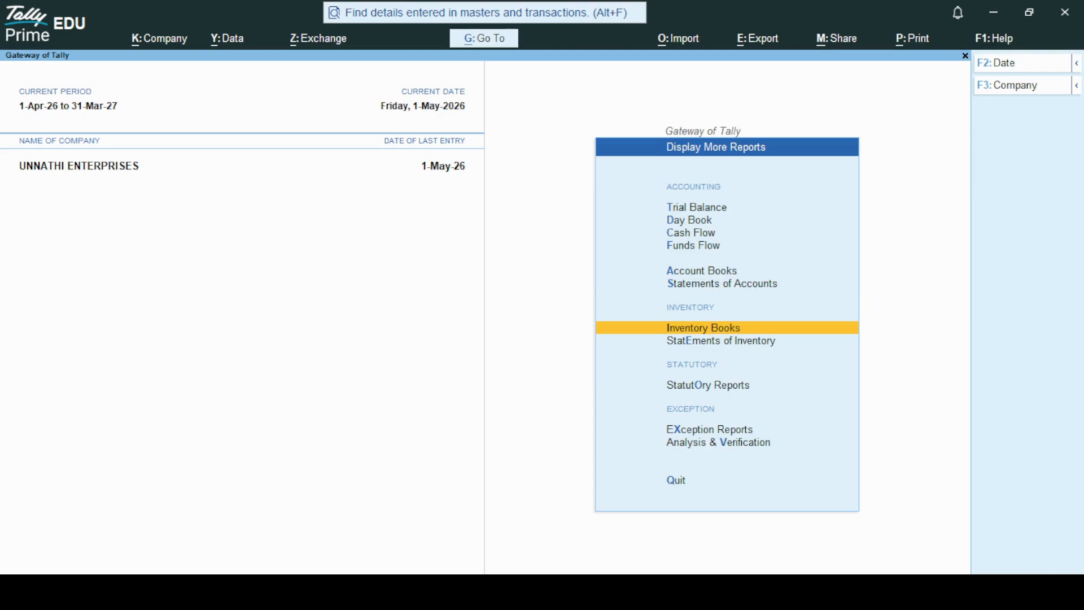
key("Return")
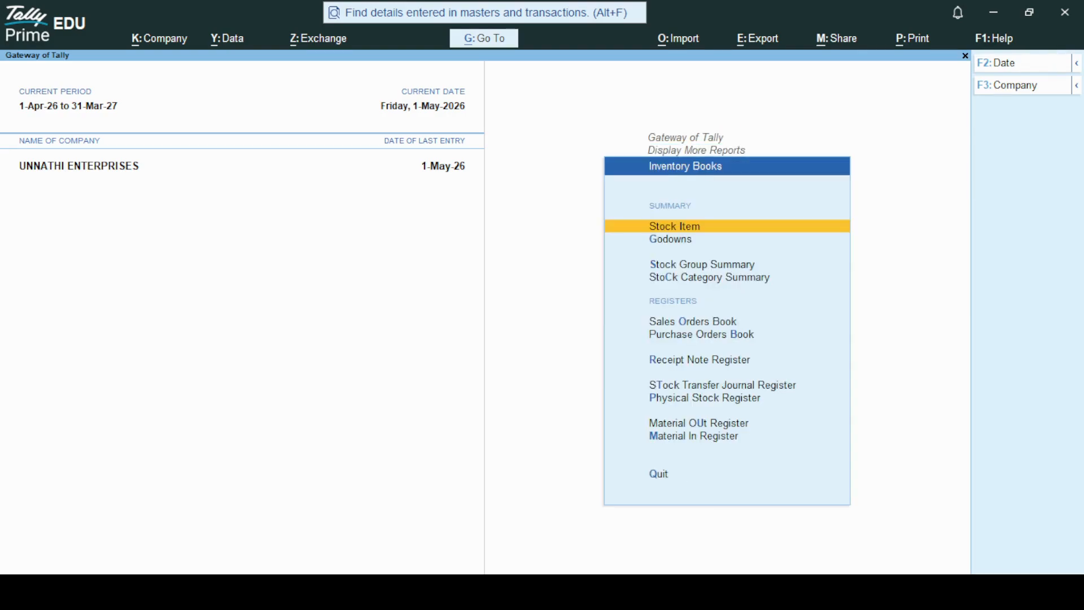
Step: Open the Sales Orders Book and list the sales order vouchers for May
key("Down")
key("Down")
key("Down")
key("Down")
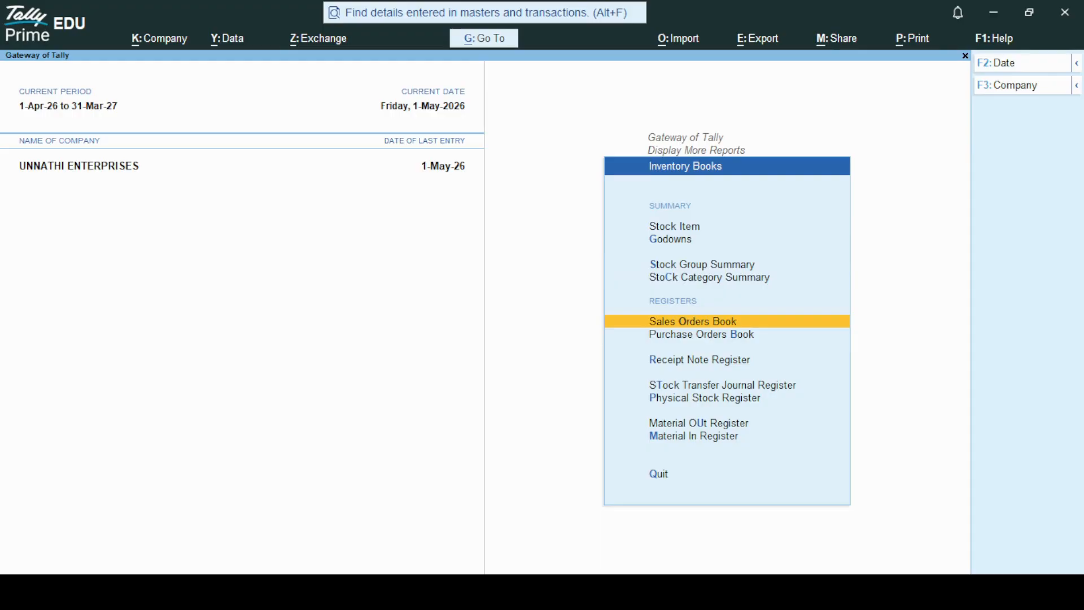
key("Return")
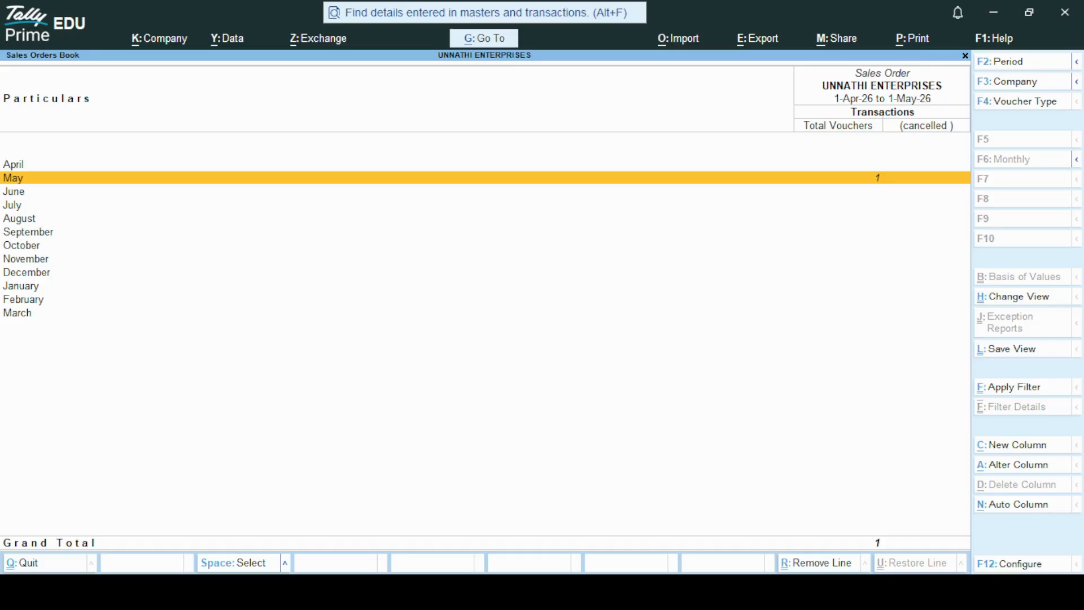
key("Return")
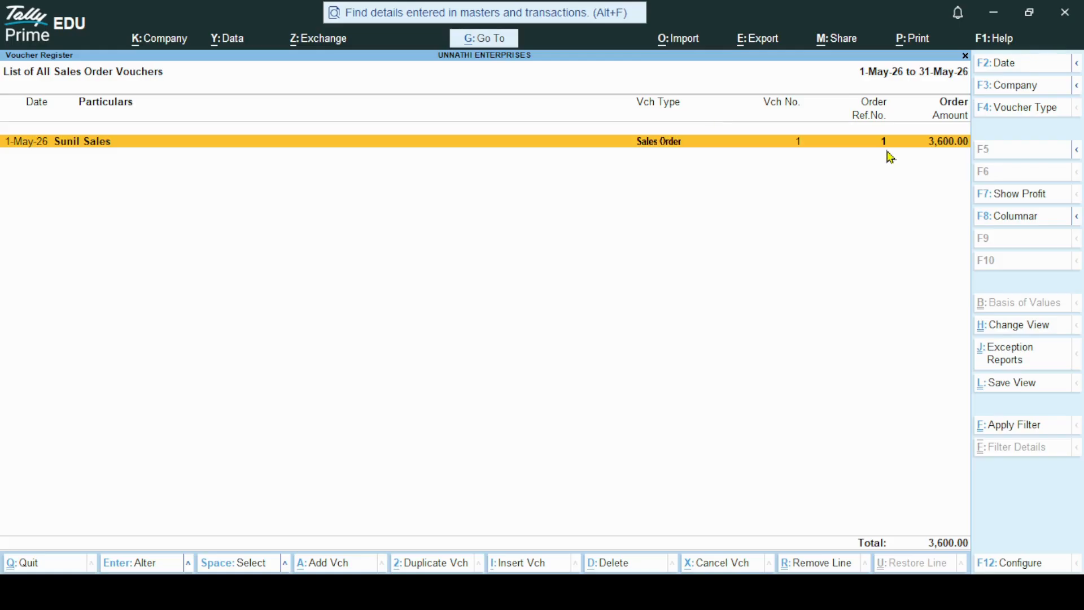
Step: Open the Sunil Sales order voucher from the register, then quit it without saving
left_click(956, 152)
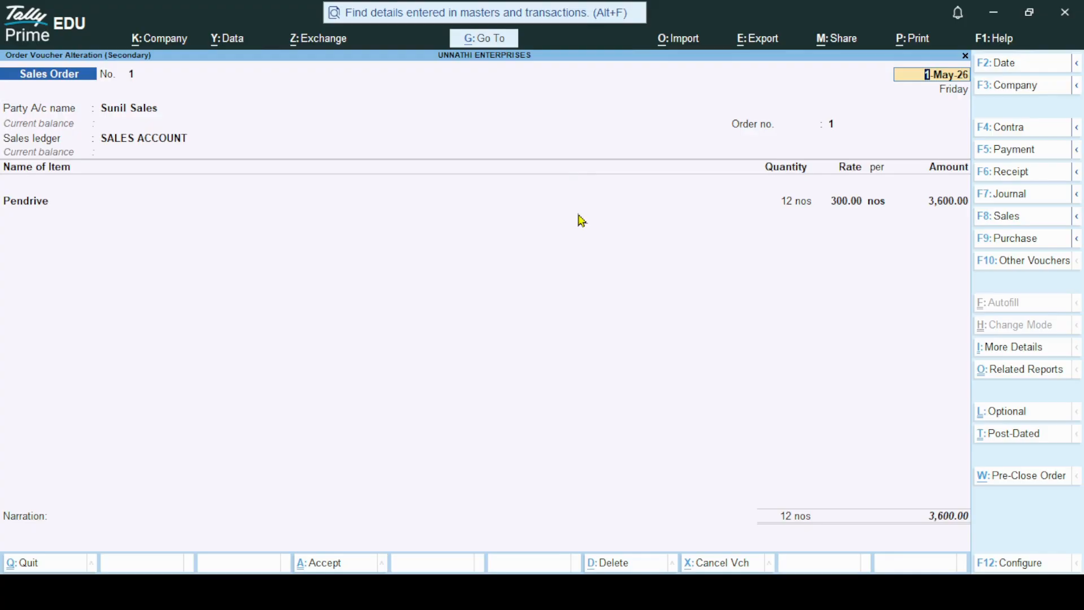
key("BackSpace")
key("Escape")
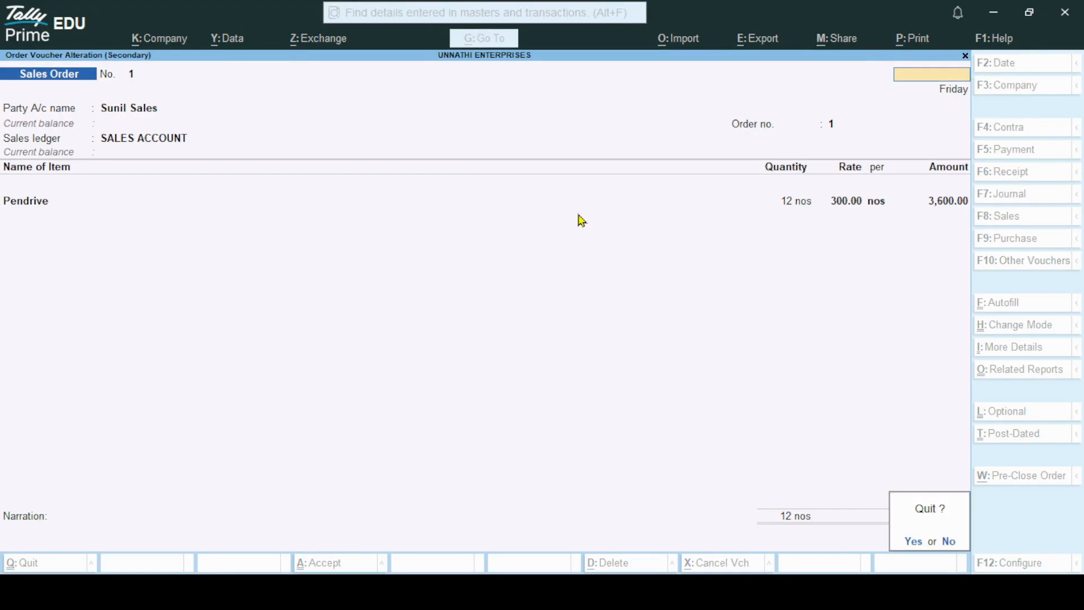
key("y")
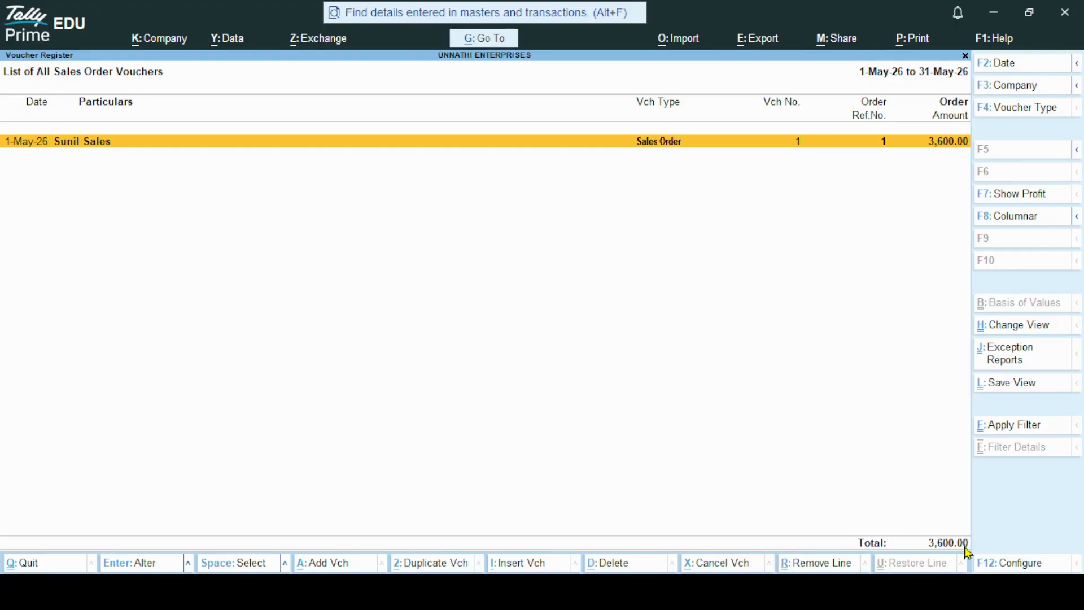
Step: Close the Sales Orders Book and return to the Gateway of Tally
key("Escape")
key("Escape")
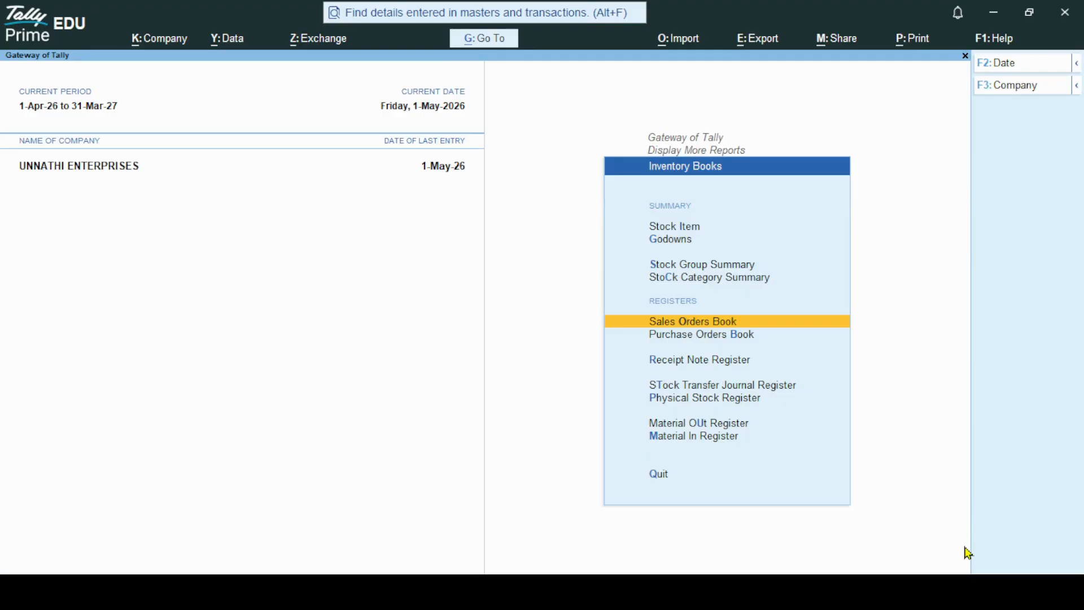
key("Escape")
key("Escape")
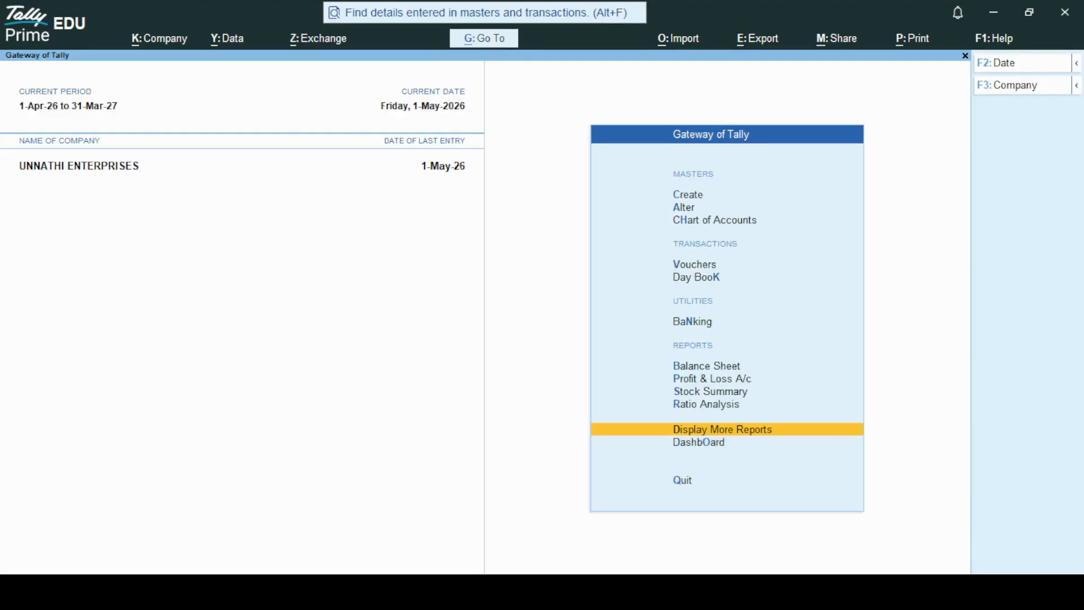
Step: Open the list of voucher types for master alteration
key("v")
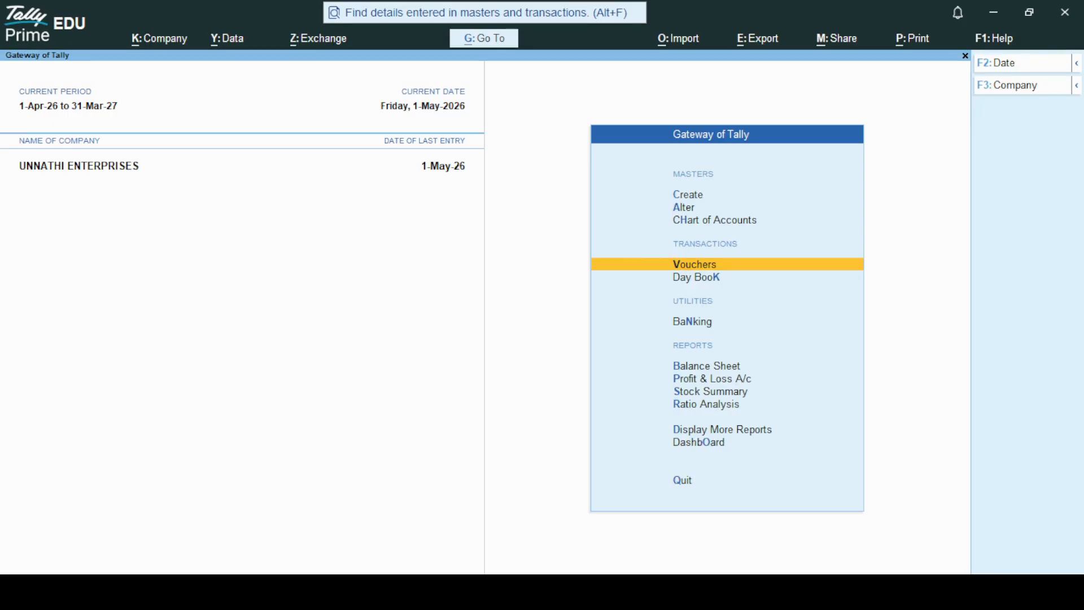
key("Up")
key("Up")
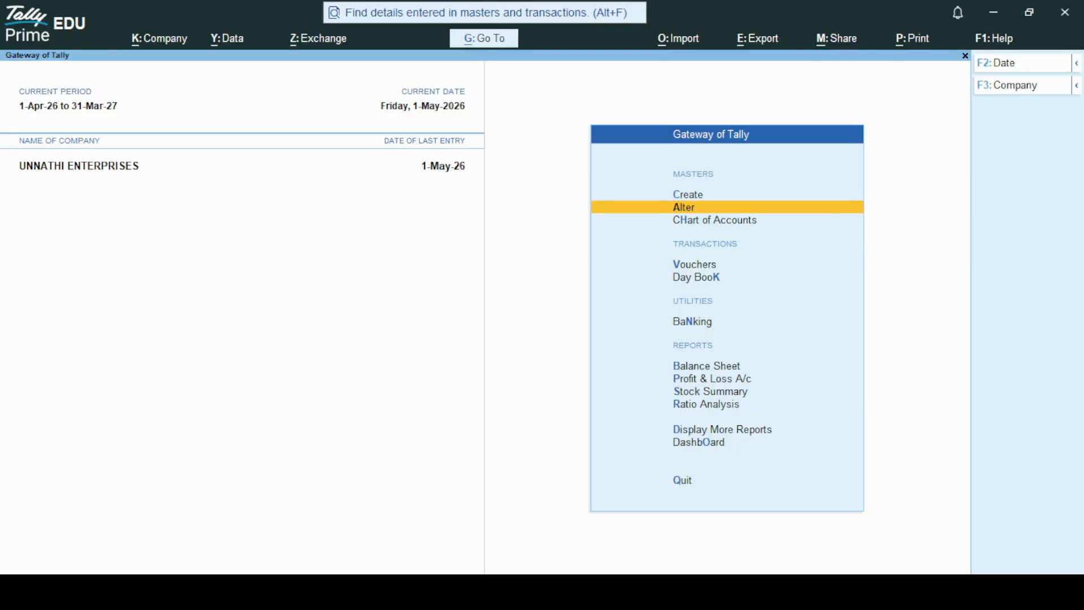
key("Return")
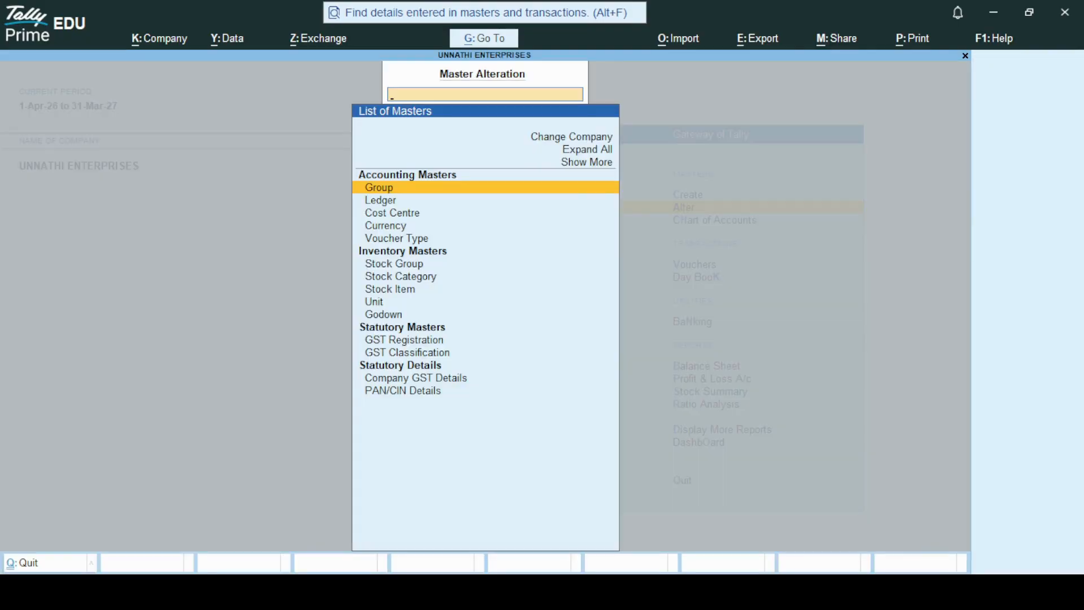
key("Down")
key("Down")
key("Down")
key("Down")
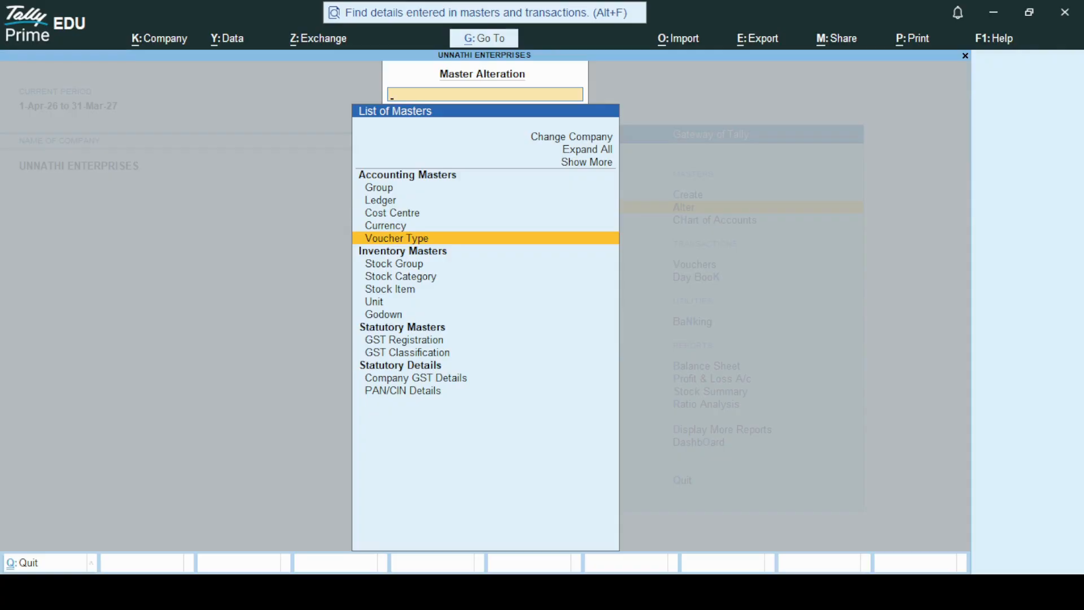
key("Return")
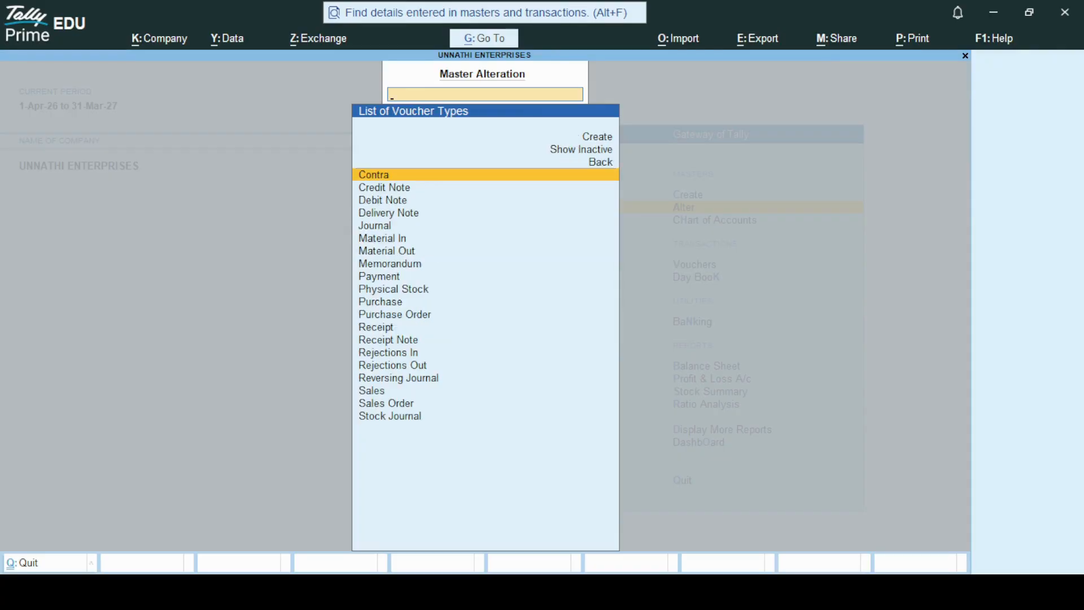
Step: Open the Delivery Note voucher type for alteration
key("Down")
key("Down")
key("Down")
key("Down")
key("Down")
key("Down")
key("Down")
key("Down")
key("Down")
key("Down")
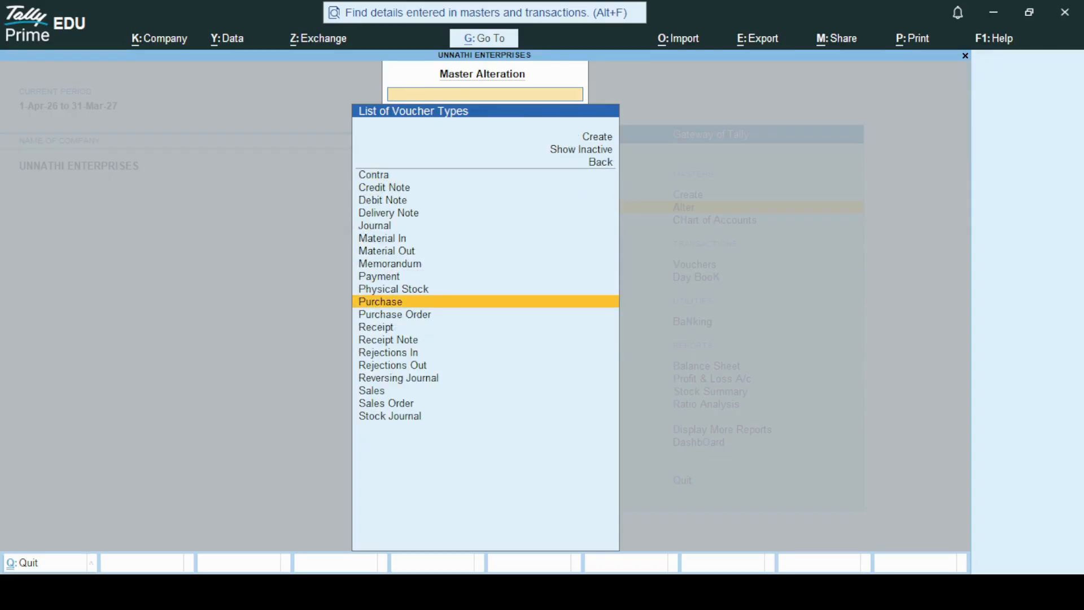
key("Up")
key("Up")
key("Up")
key("Up")
key("Up")
key("Up")
key("Up")
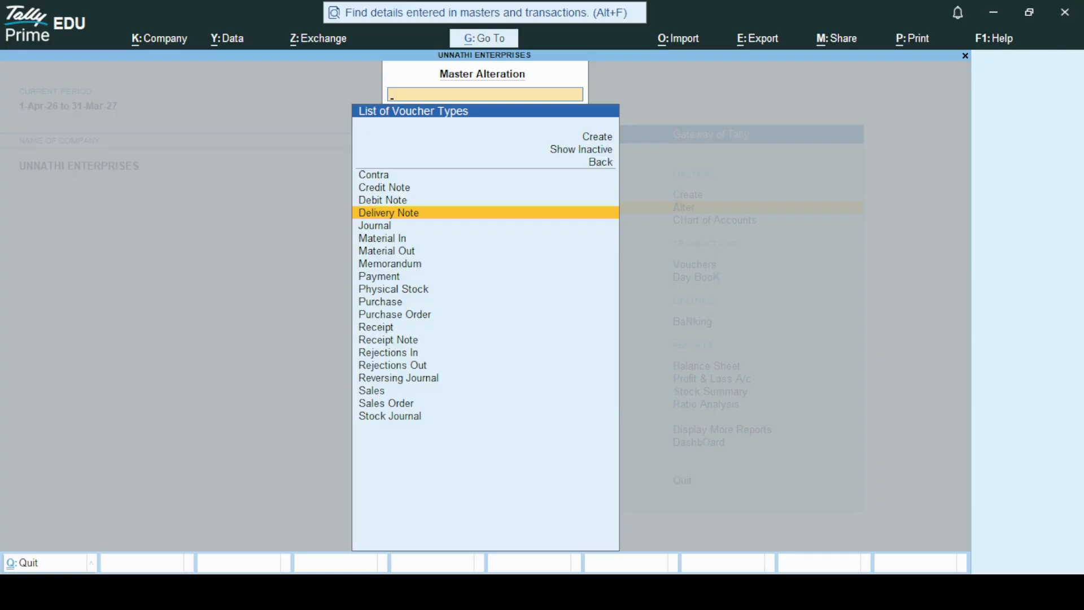
key("Return")
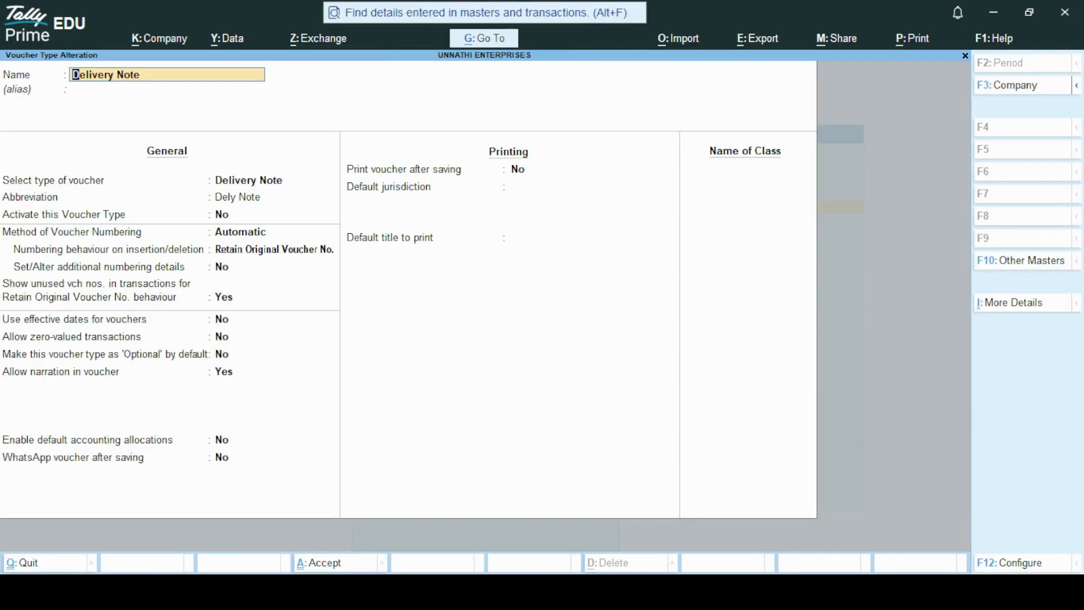
Step: Set Activate this Voucher Type to Yes for Delivery Note and save the voucher type
key("Return")
key("Return")
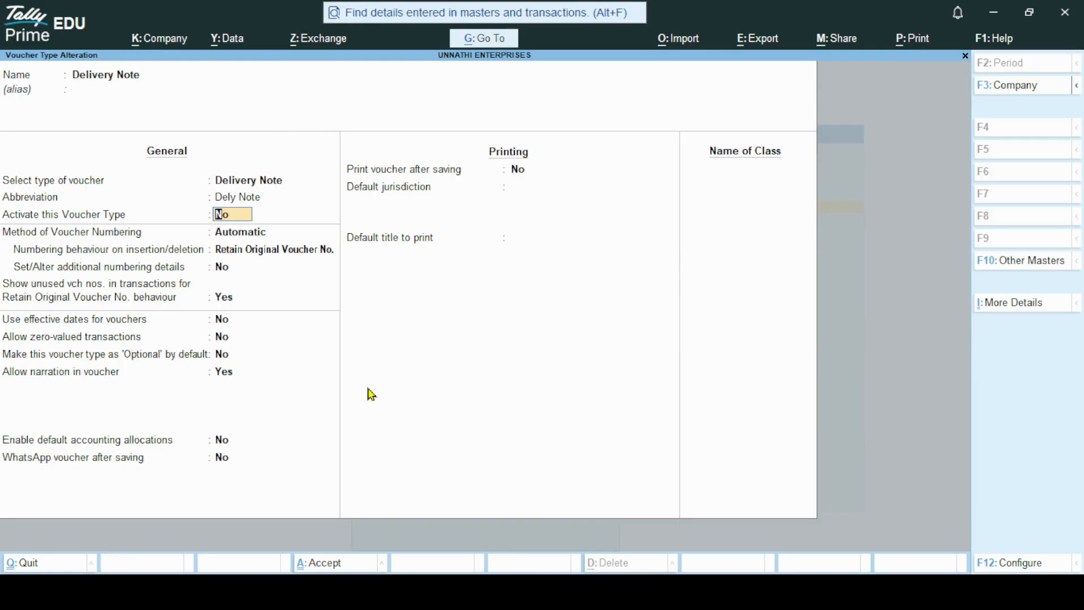
type("y")
key("Return")
key("ctrl")
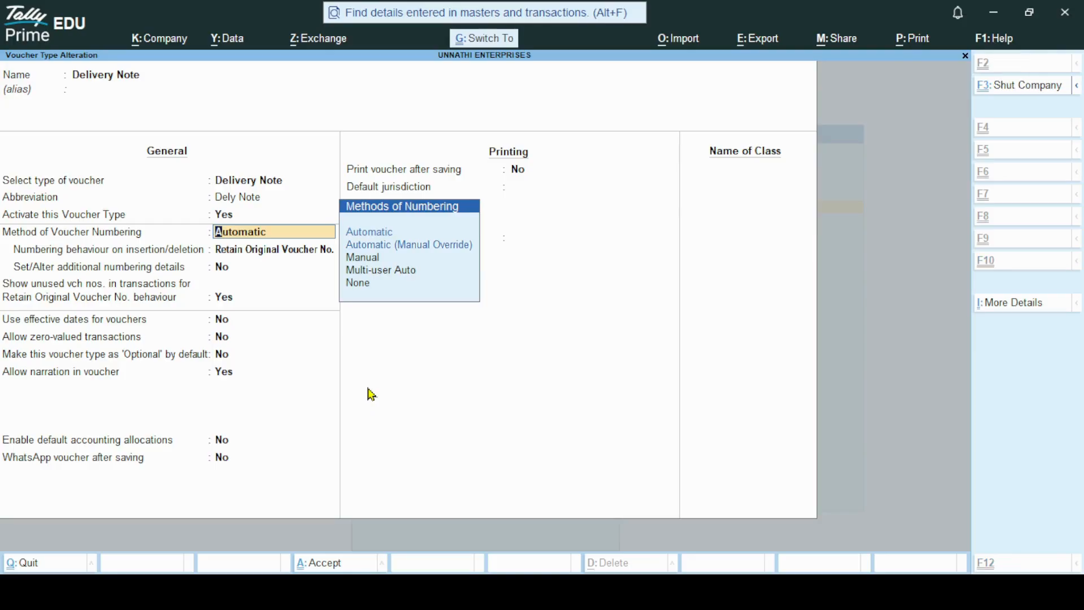
key("ctrl+a")
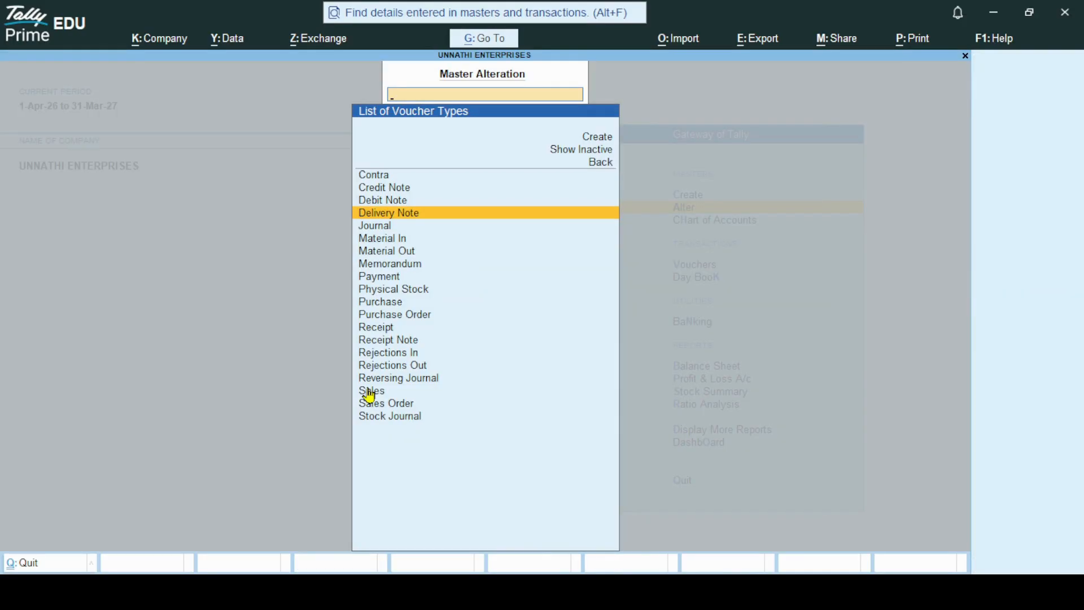
Step: Leave the voucher type list and open voucher entry from the Gateway of Tally
key("Escape")
key("Escape")
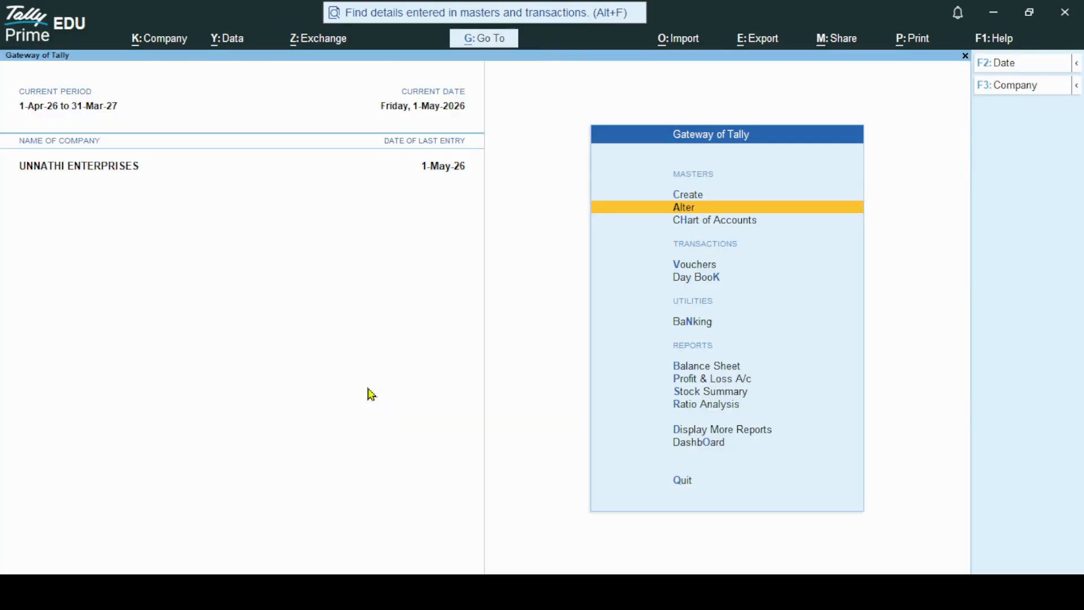
key("Down")
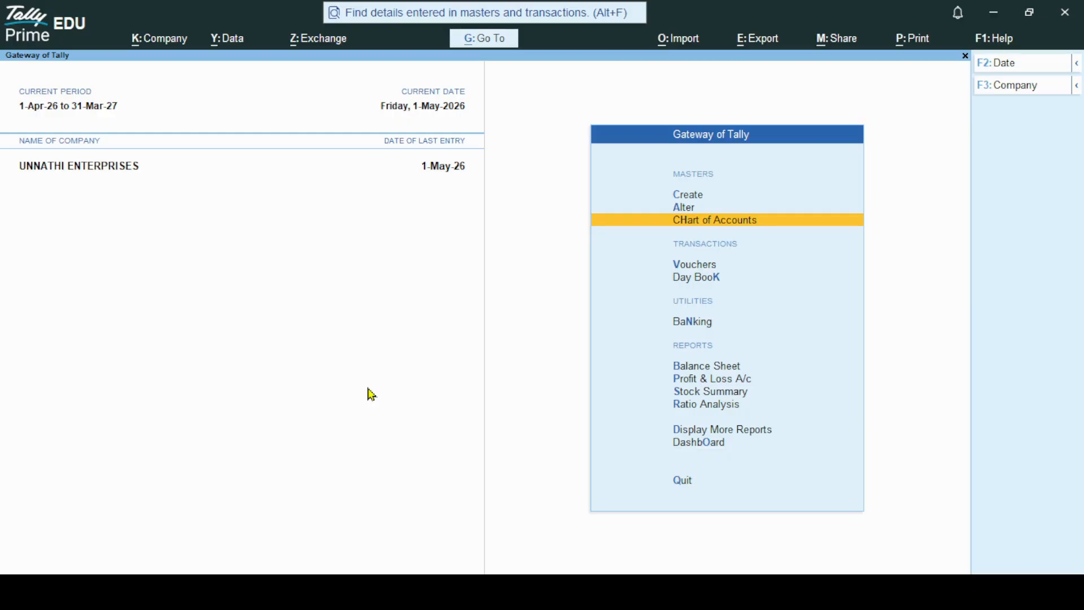
key("Down")
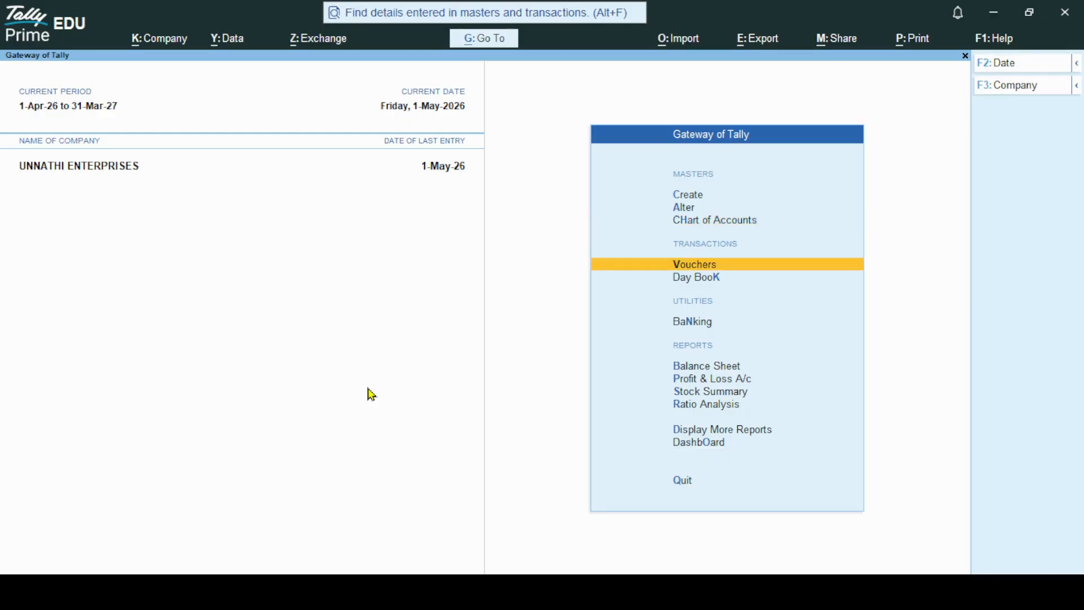
key("Return")
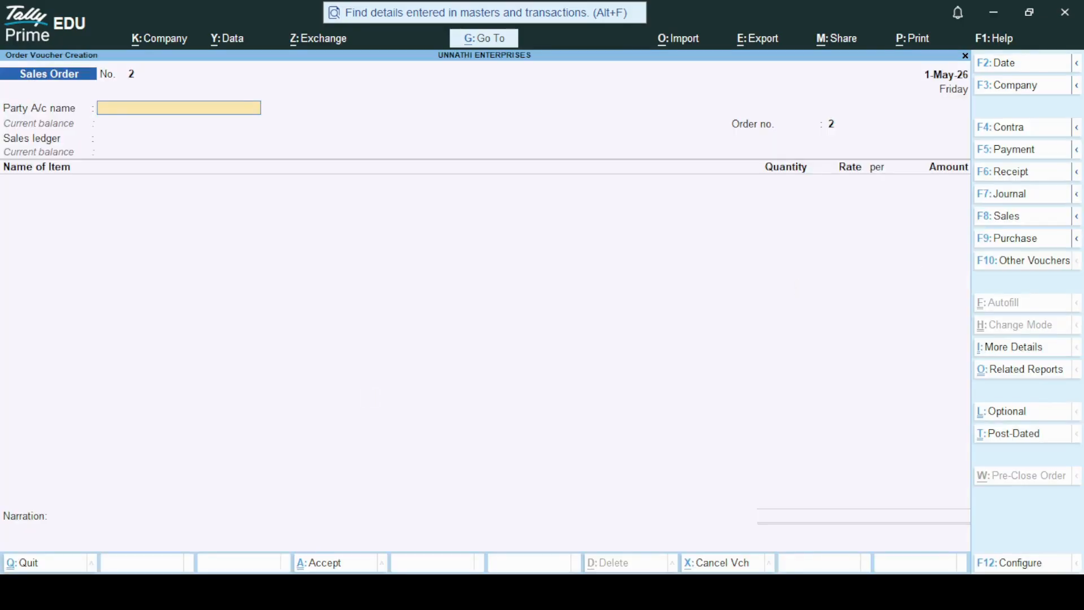
Step: Start a Delivery Note voucher and choose Sunil Sales as the party account
left_click(1078, 226)
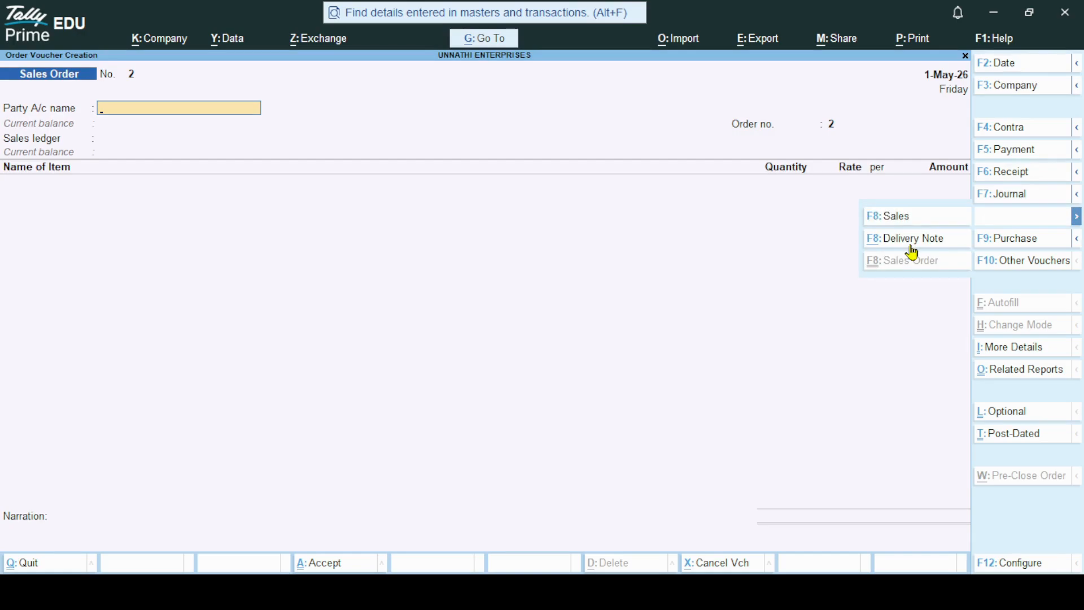
left_click(913, 239)
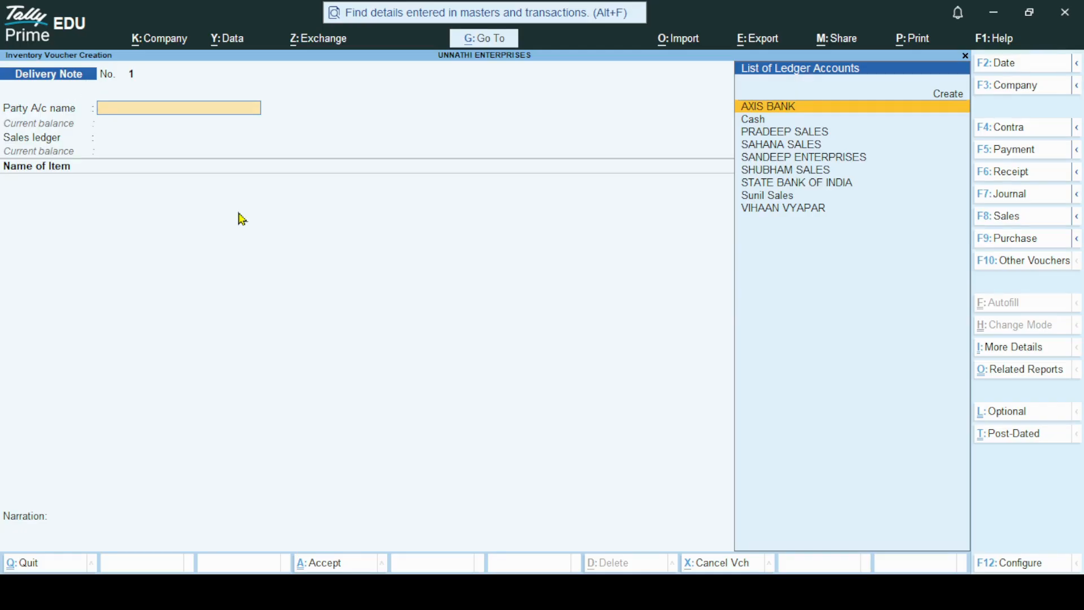
key("Down")
key("Down")
key("Down")
key("Down")
key("Down")
key("Down")
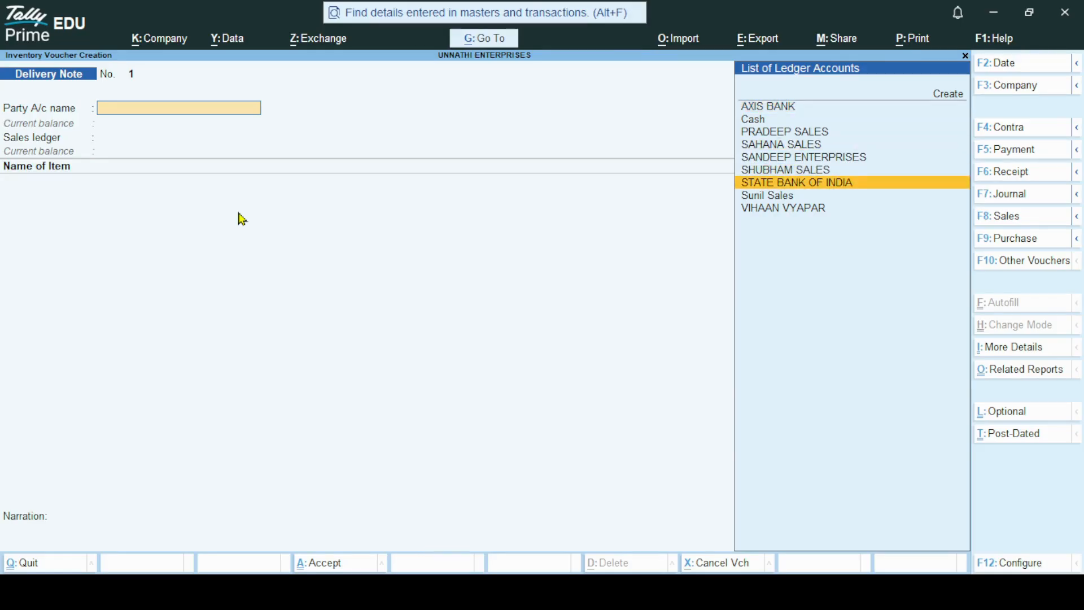
key("Down")
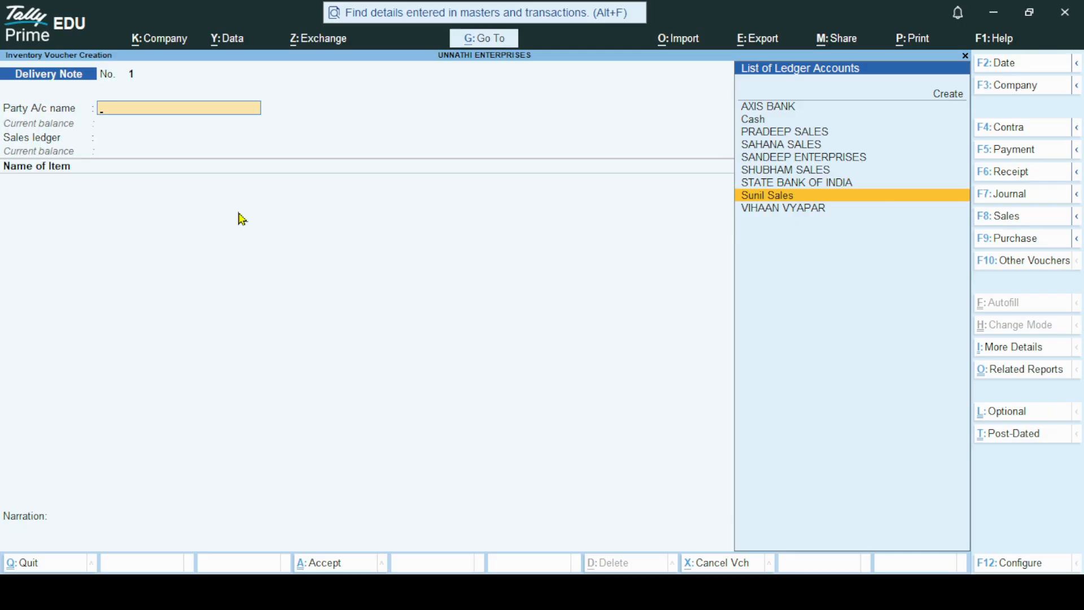
key("Return")
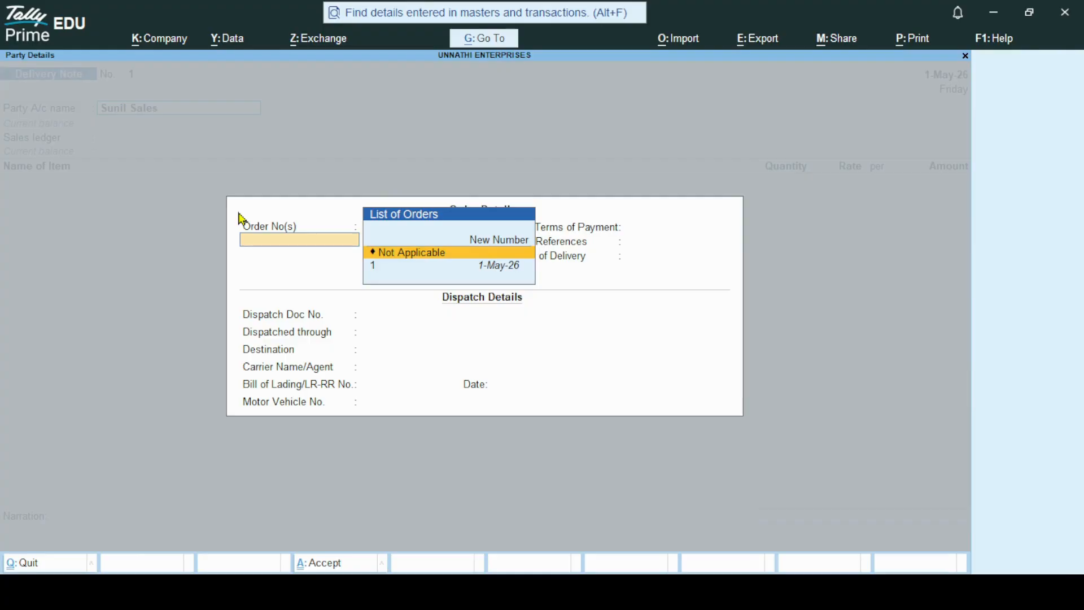
Step: Link the delivery note to sales order 1, leaving payment terms, other references and terms of delivery blank
key("Down")
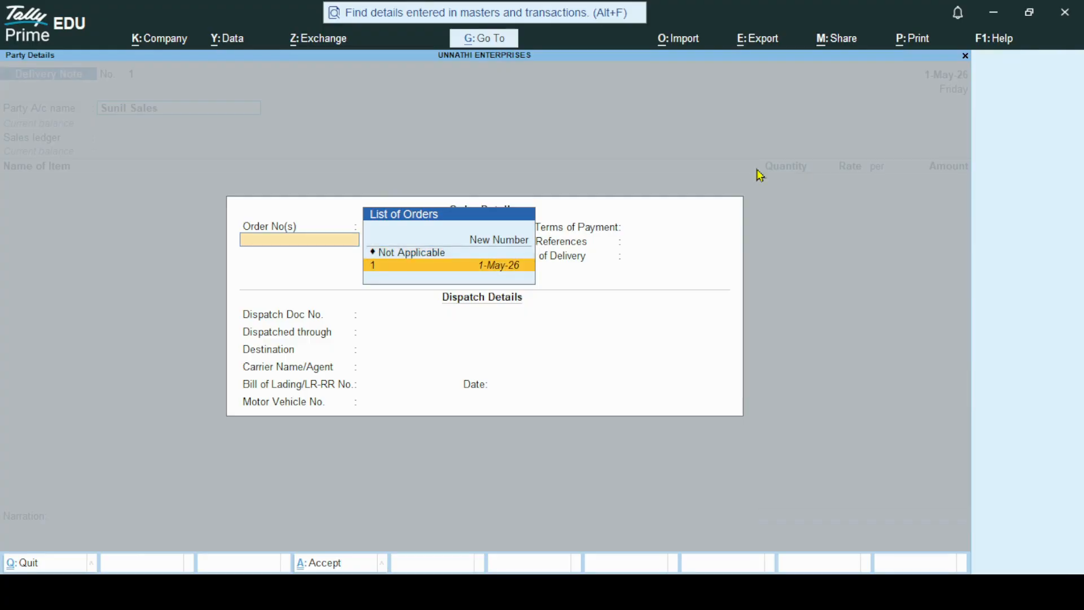
key("Return")
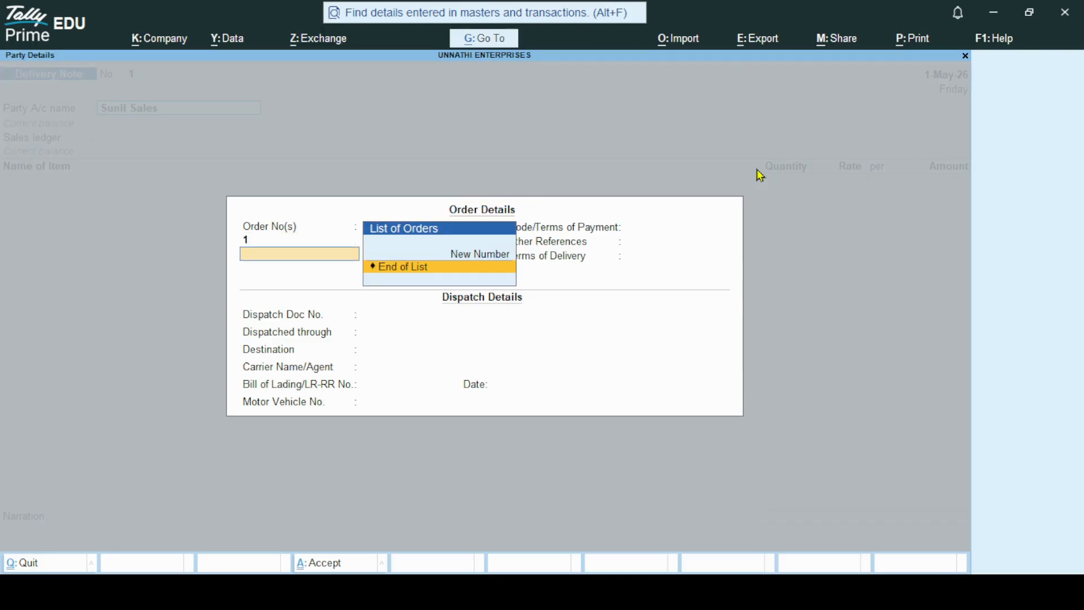
key("Return")
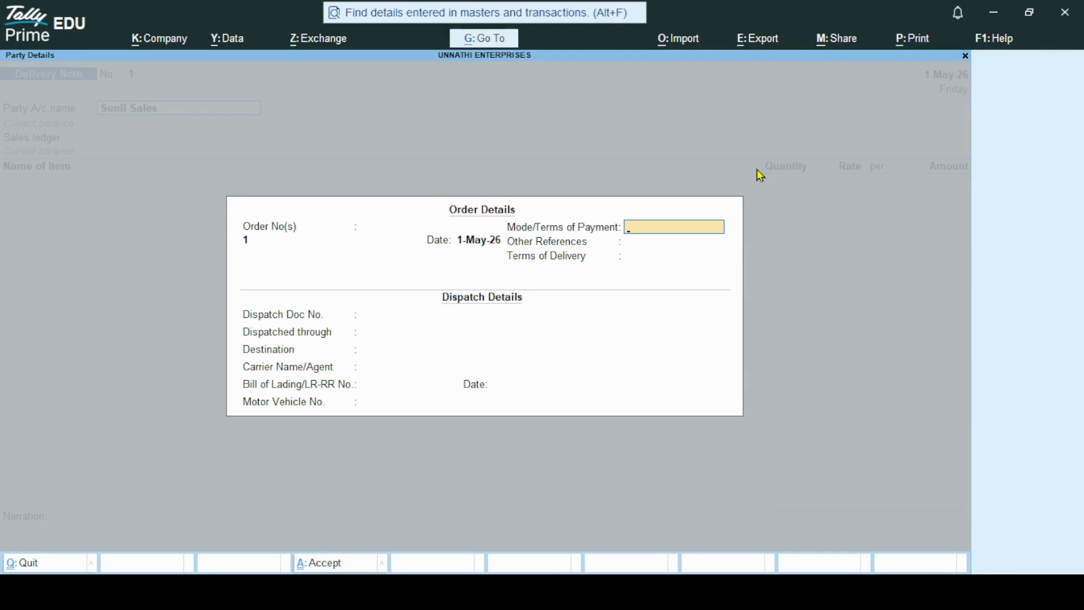
key("Return")
key("Return")
key("Return")
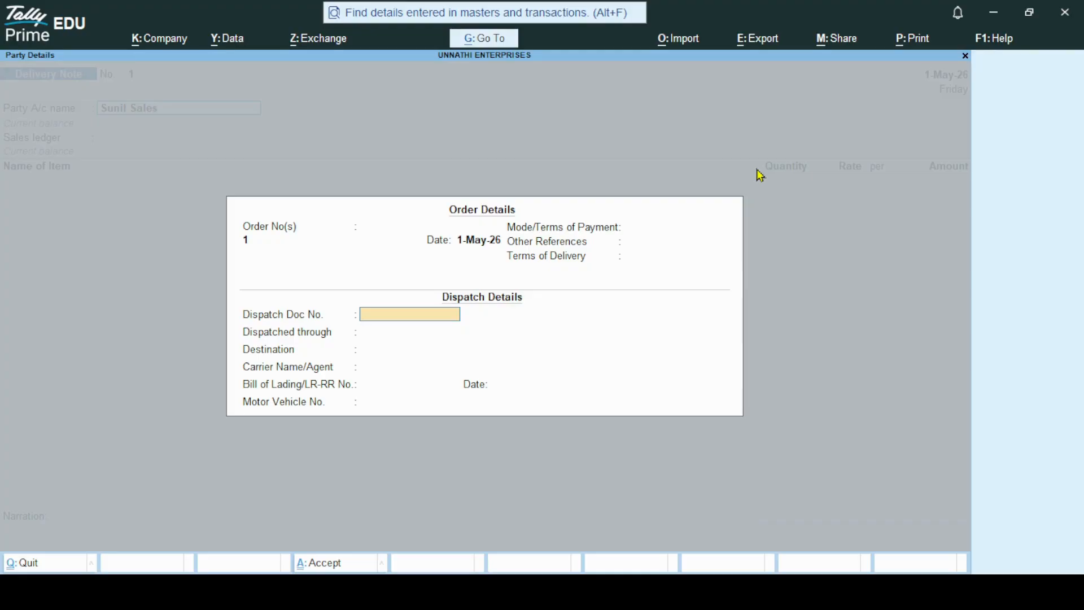
Step: Leave all dispatch details blank, from the dispatch document number through the motor vehicle number, and accept them
key("Return")
key("Return")
key("Return")
key("Return")
key("Return")
key("Return")
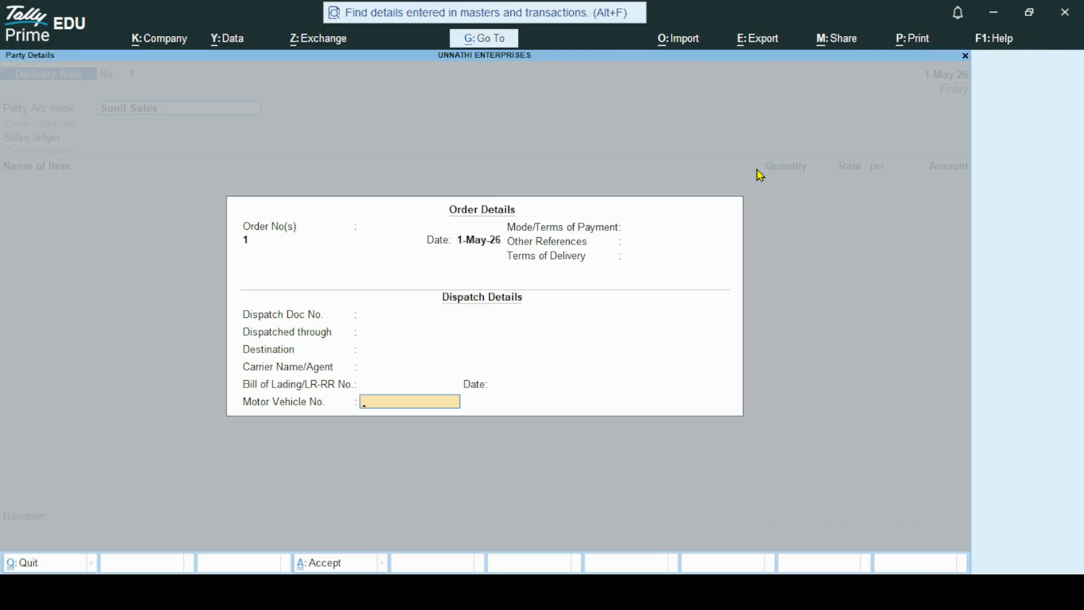
key("Return")
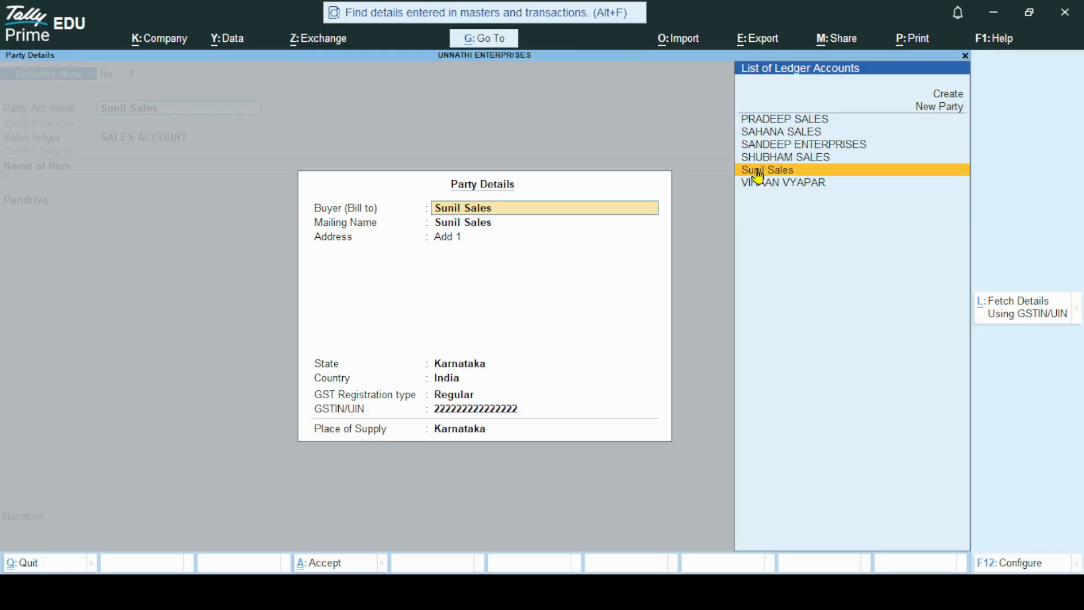
Step: Accept the prefilled party details for Sunil Sales and keep SALES ACCOUNT as the sales ledger
key("Return")
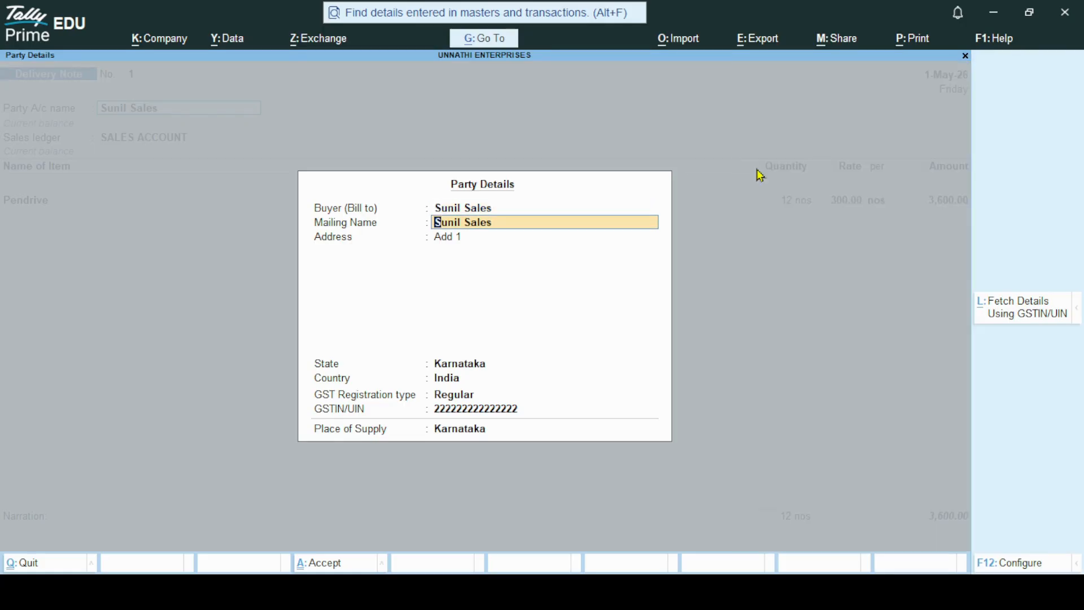
key("Return")
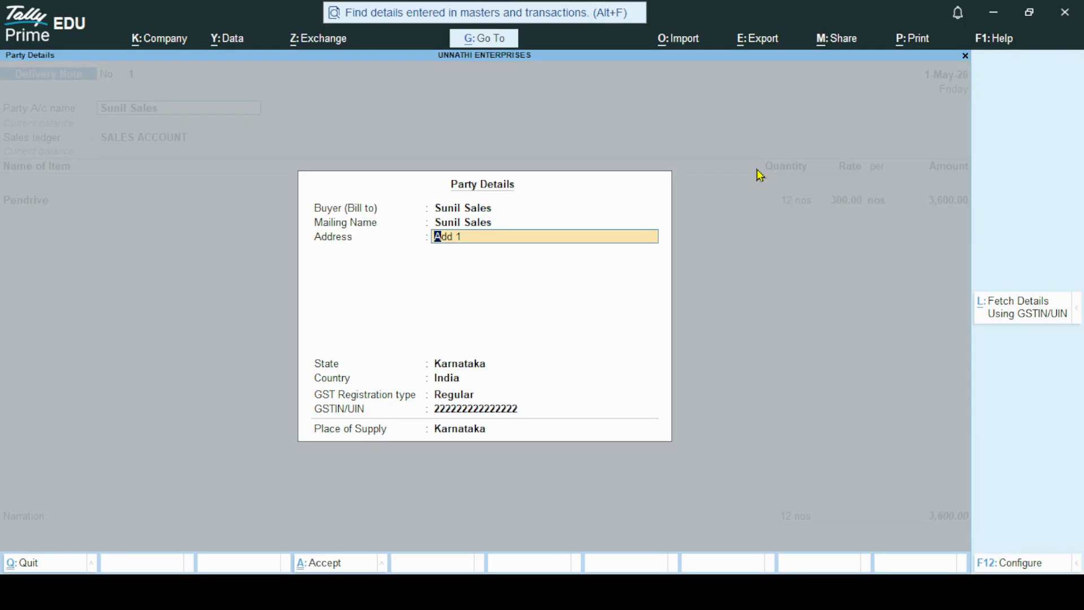
key("Return")
key("Return")
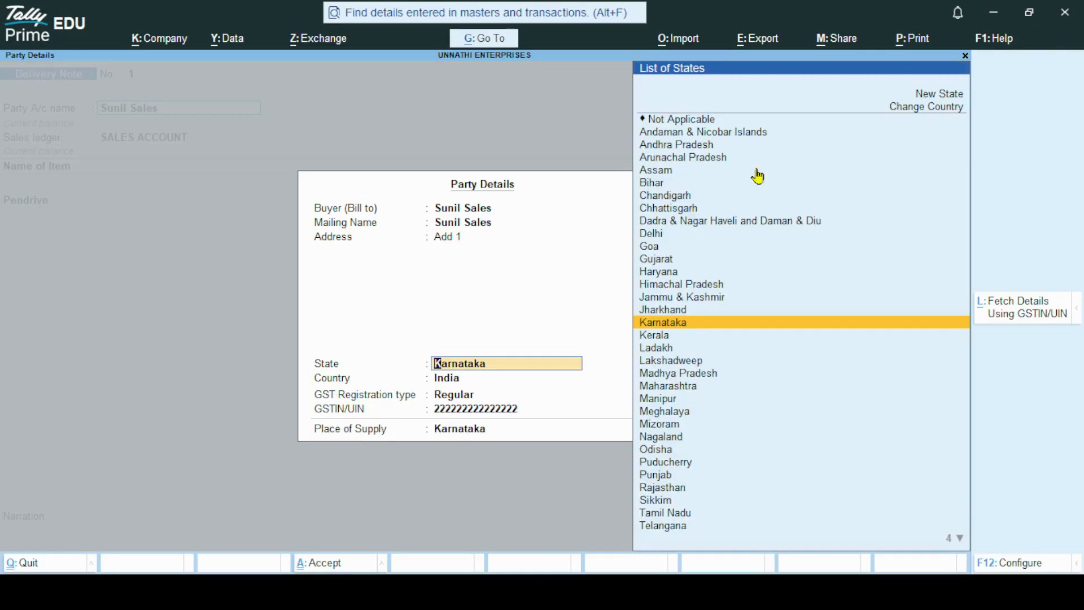
key("ctrl+a")
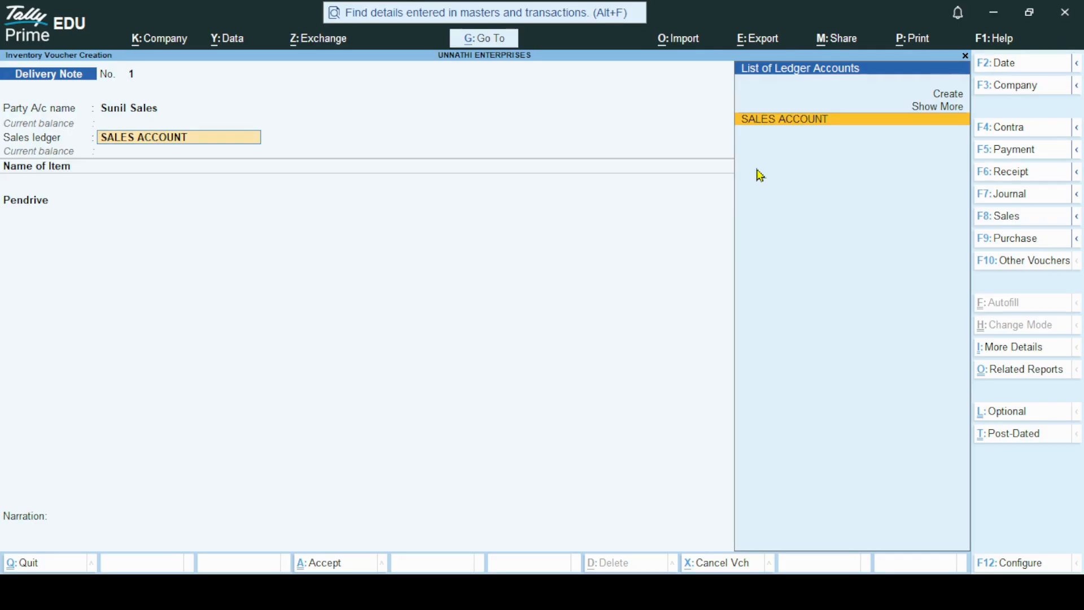
key("Return")
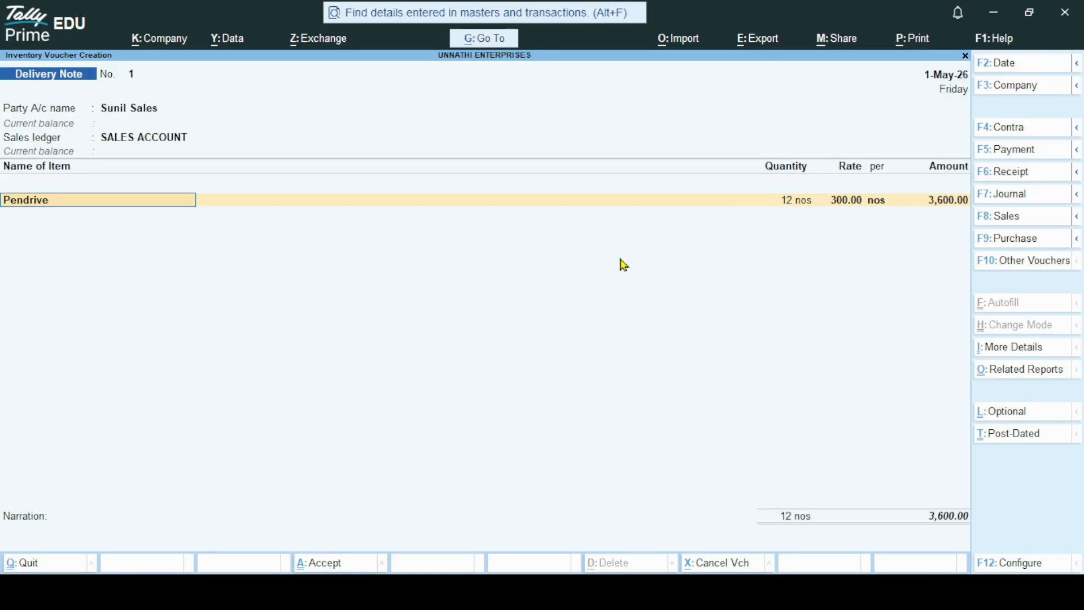
Step: Allocate Pendrive to tracking number 1 from Show Room with 12 nos at 300.00, then end the allocation list
key("Return")
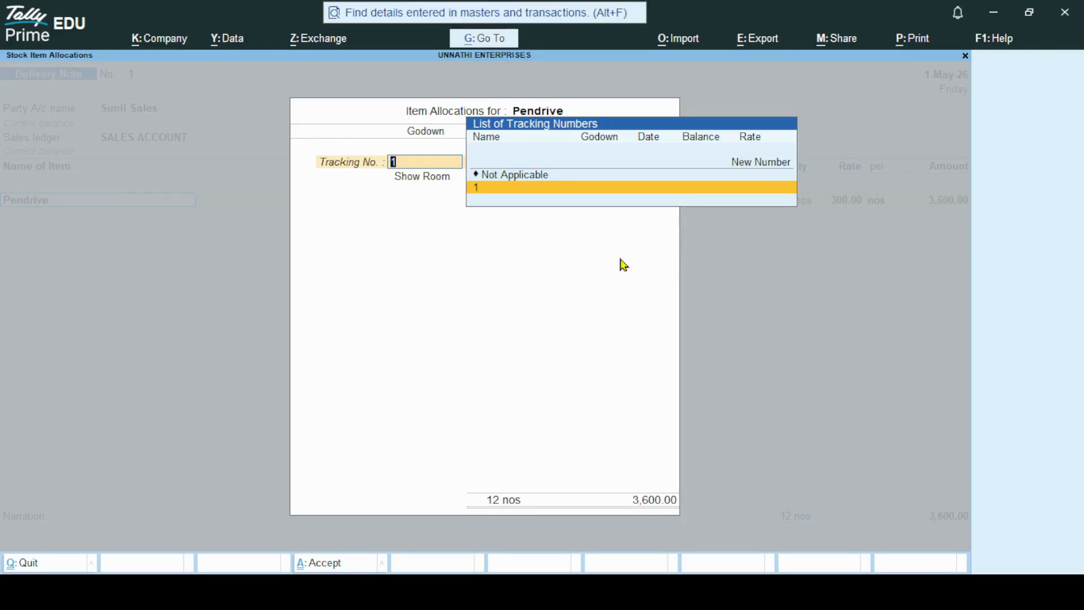
key("Return")
key("Return")
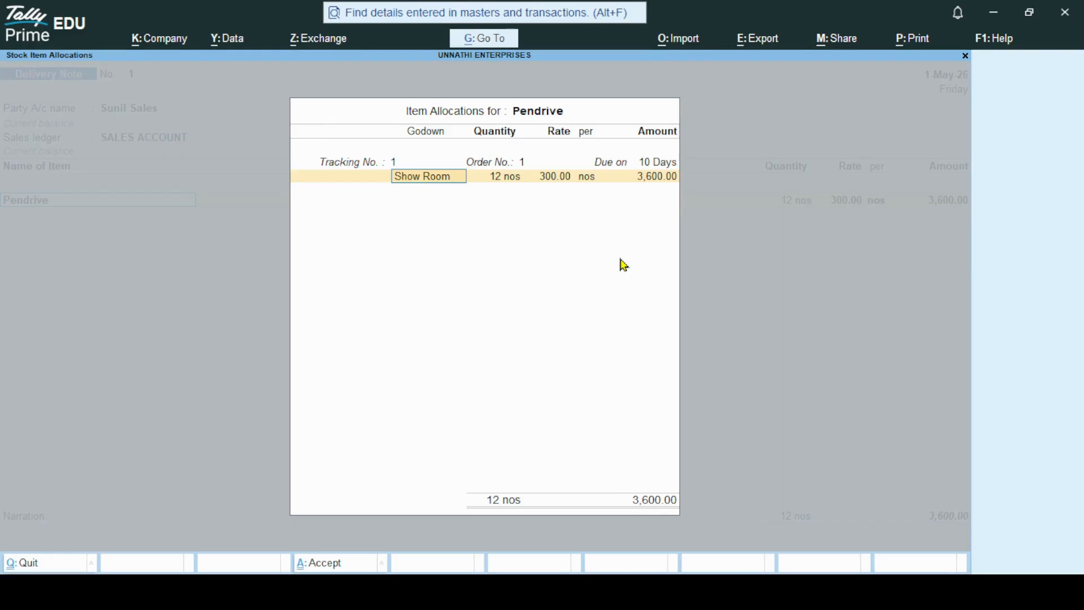
key("Return")
key("Return")
key("Return")
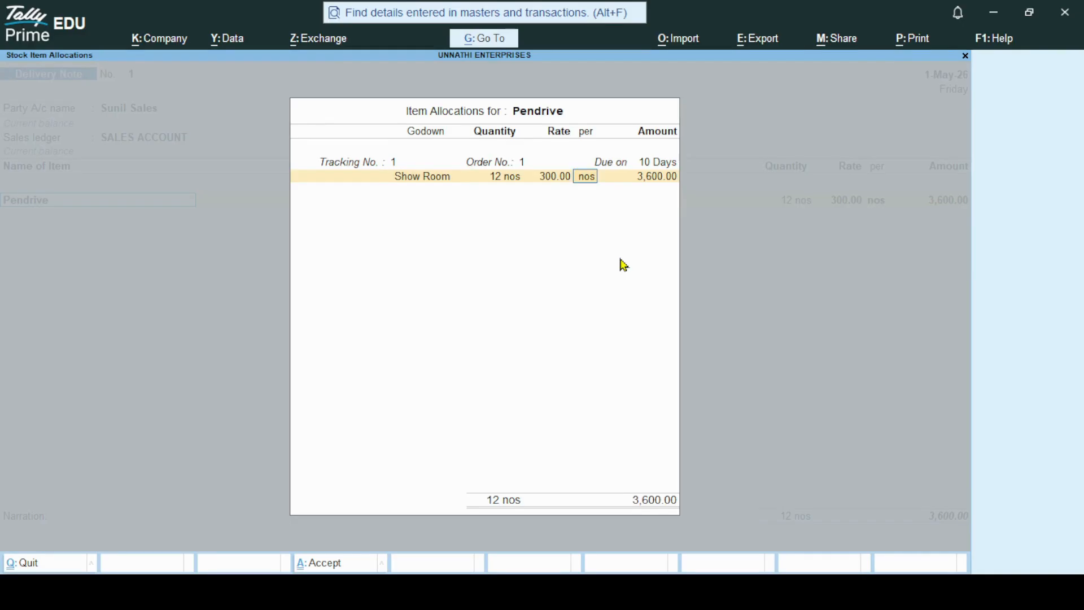
key("Return")
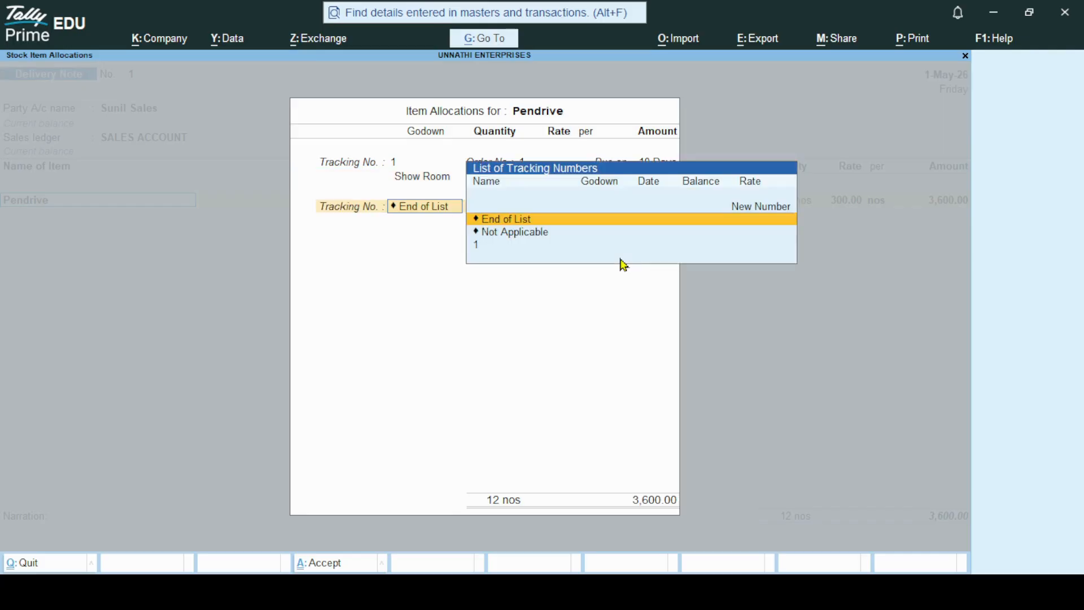
key("Return")
key("Return")
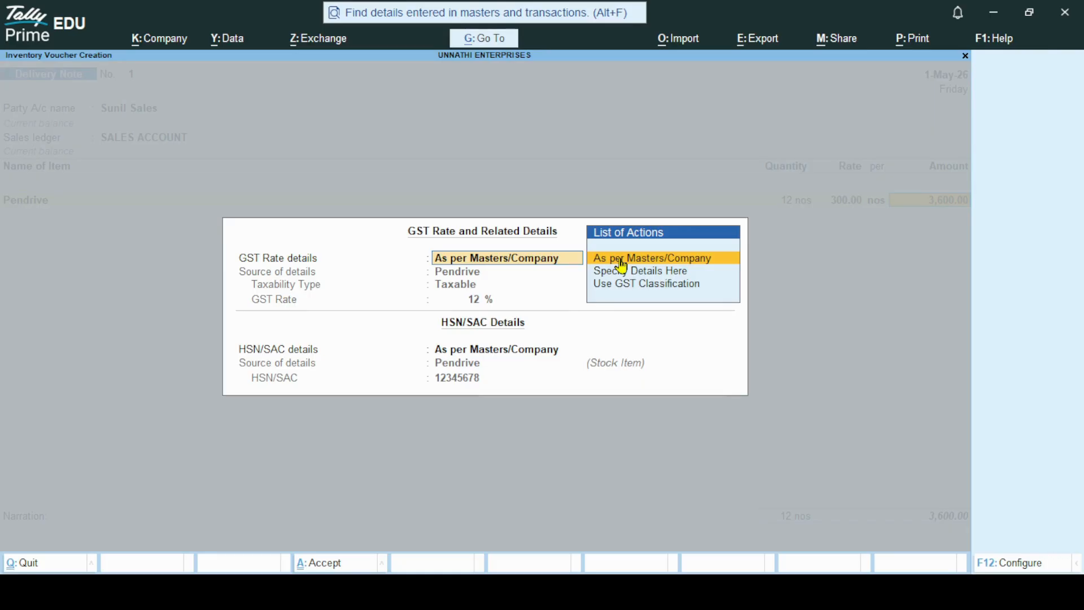
Step: Keep the GST rate details As per Masters/Company, end the item list and save the delivery note
left_click(623, 261)
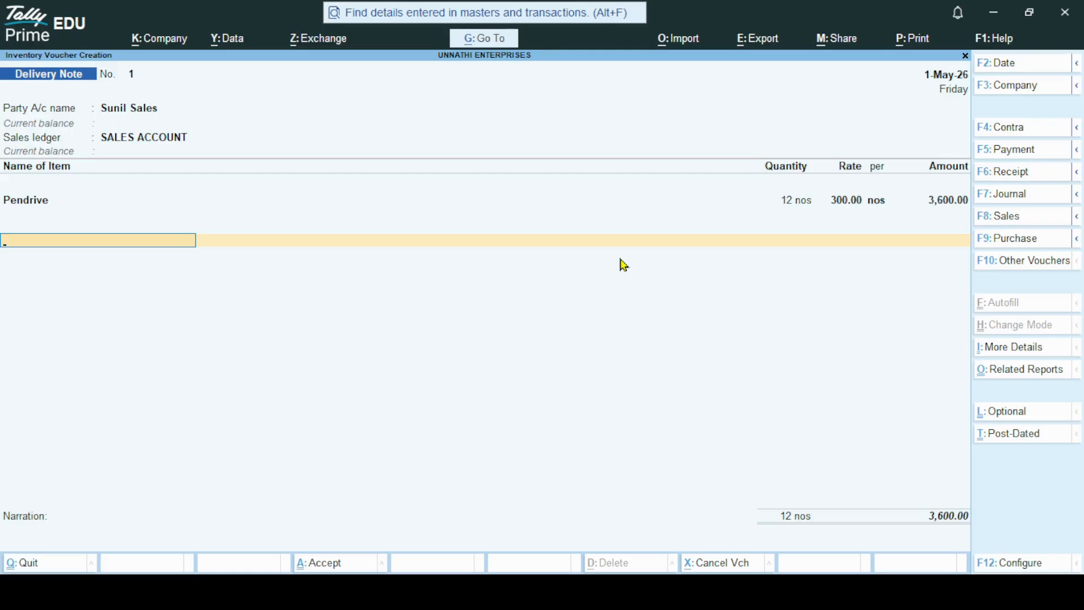
key("Return")
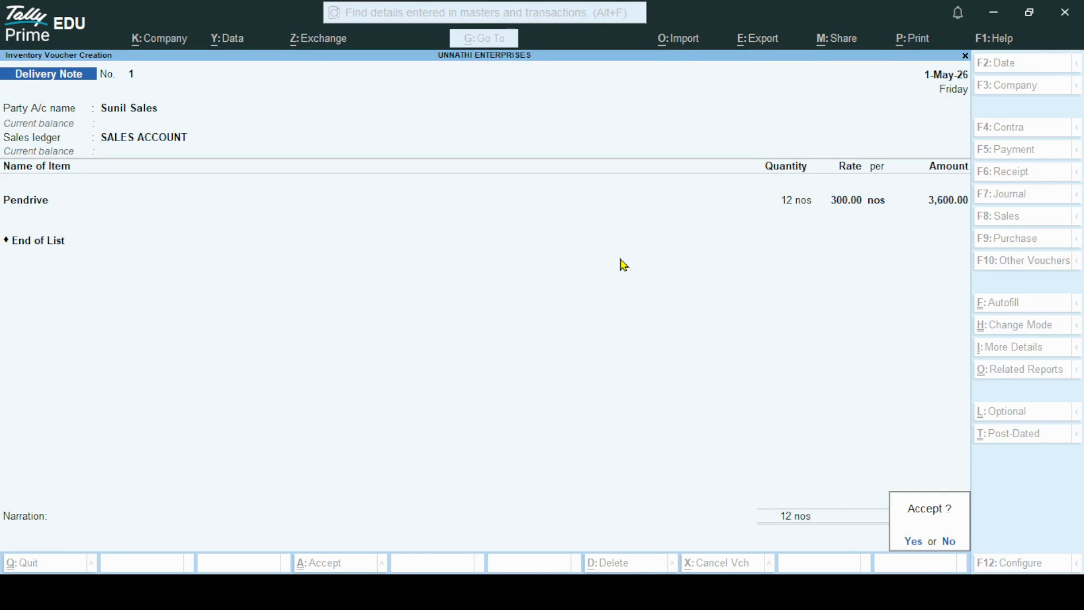
key("Return")
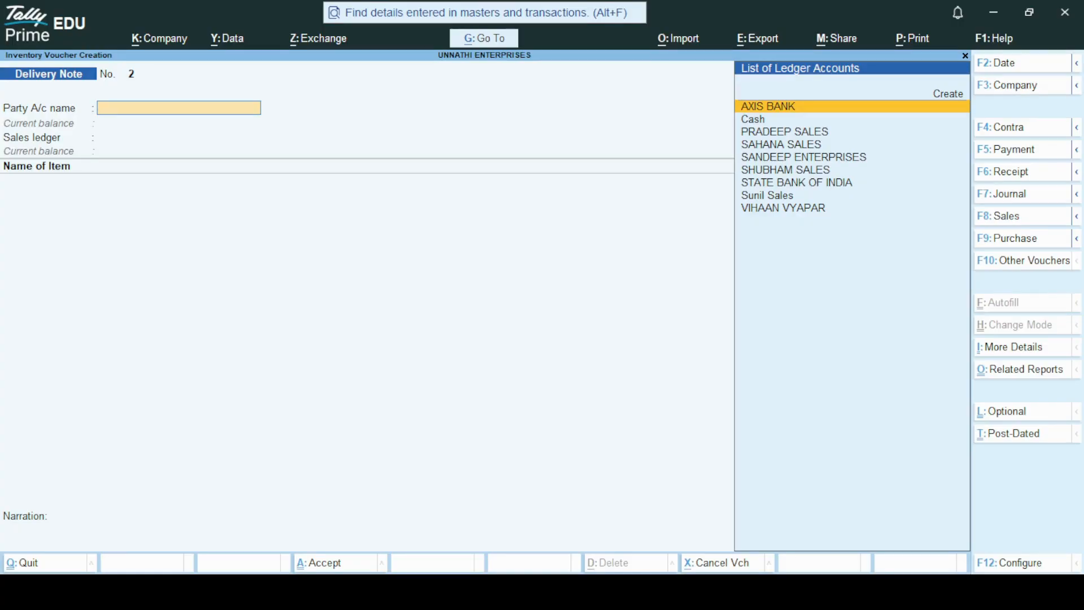
Step: Leave voucher entry and open Display More Reports from the Gateway of Tally
key("Escape")
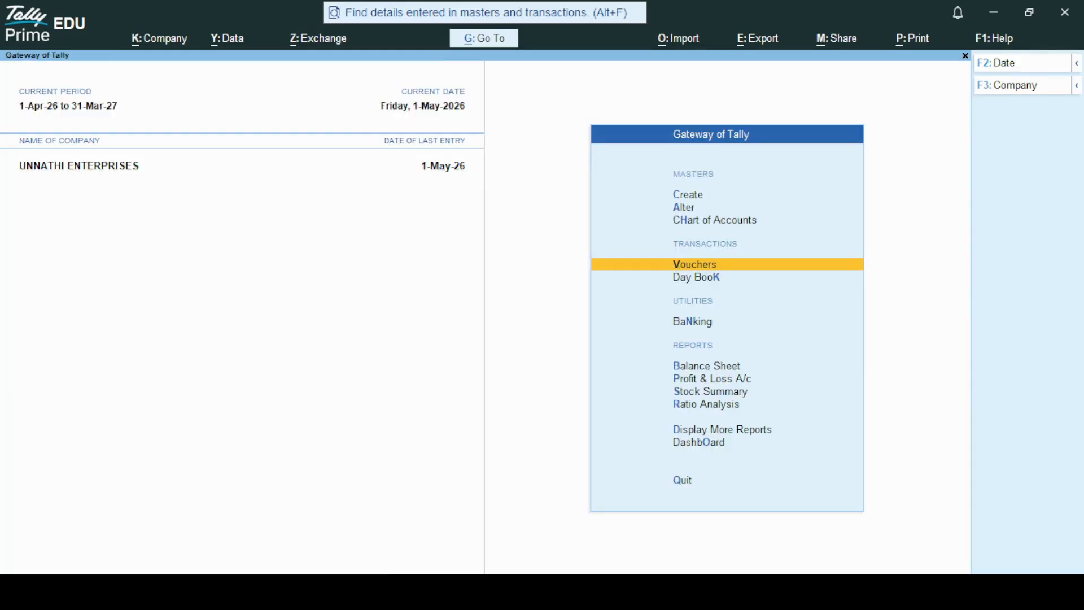
key("Down")
key("Down")
key("Down")
key("Down")
key("Down")
key("Down")
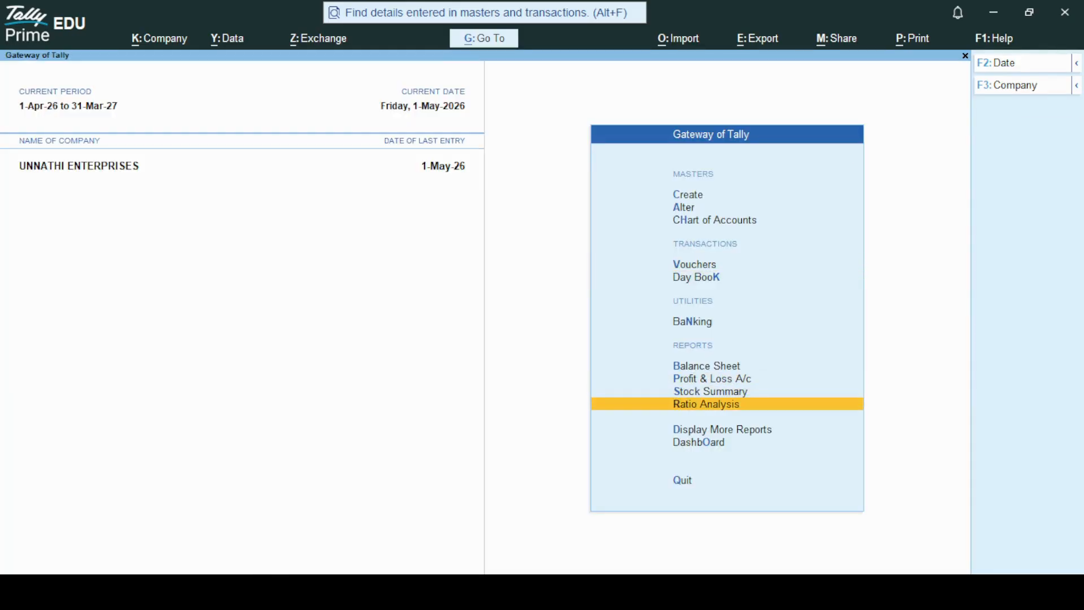
key("Down")
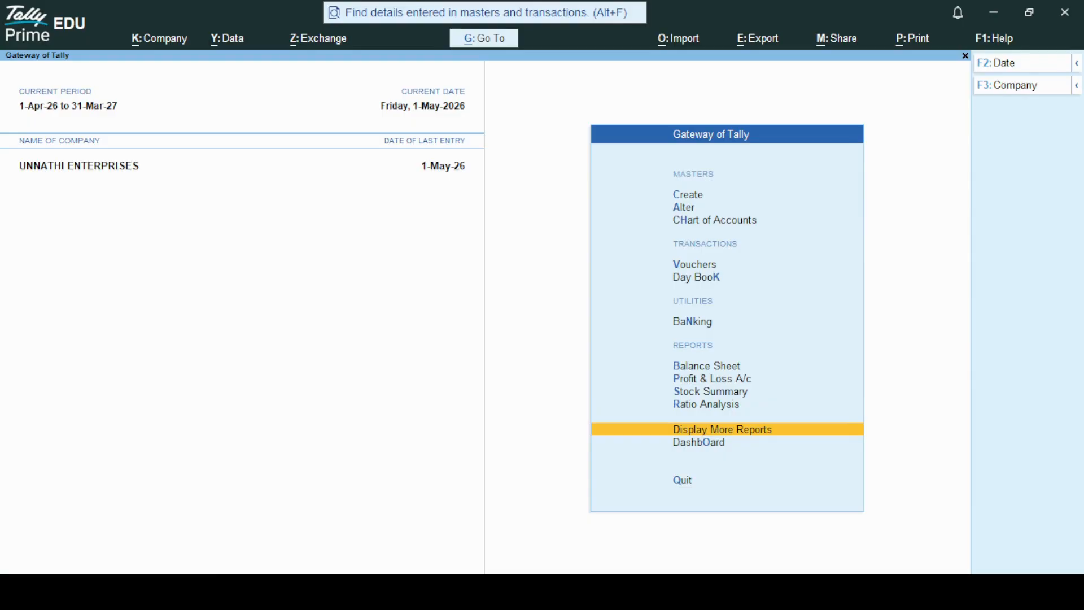
key("Return")
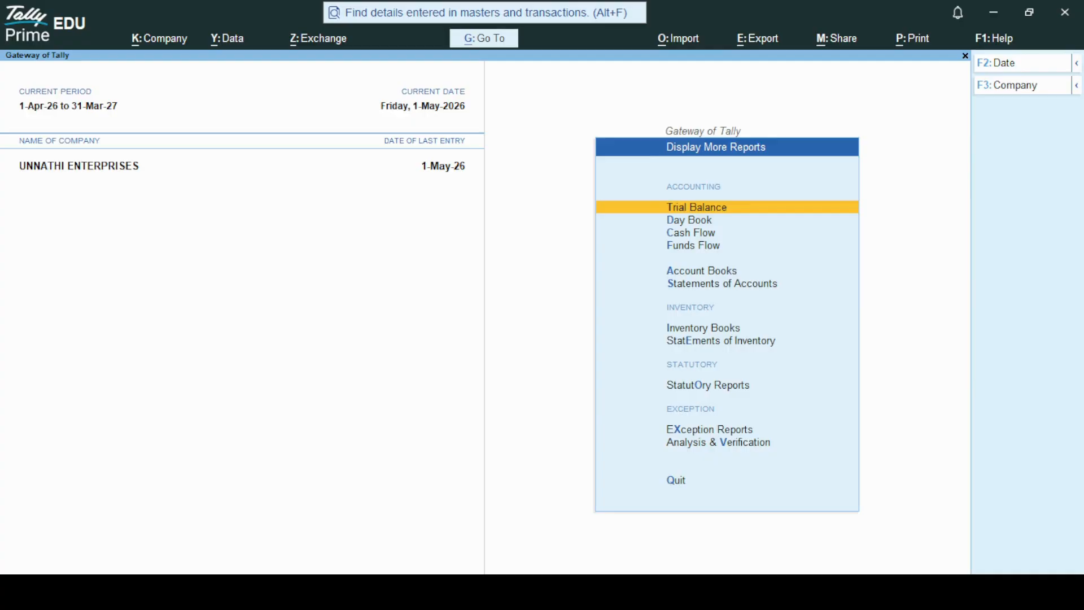
Step: Open Statements of Inventory among the inventory reports
key("Down")
key("Down")
key("Down")
key("Down")
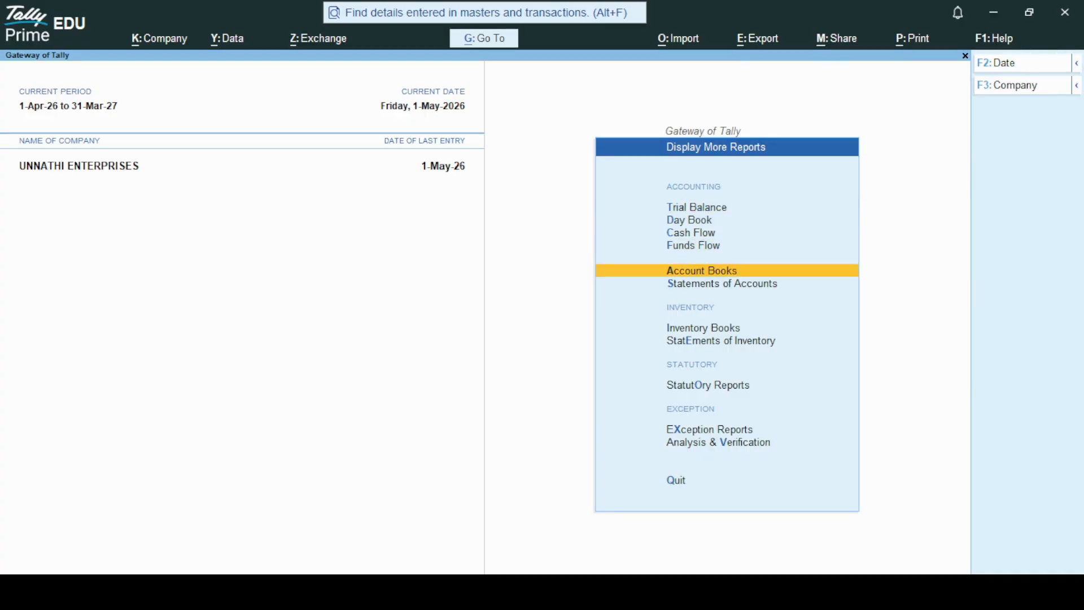
key("Down")
key("Down")
key("Down")
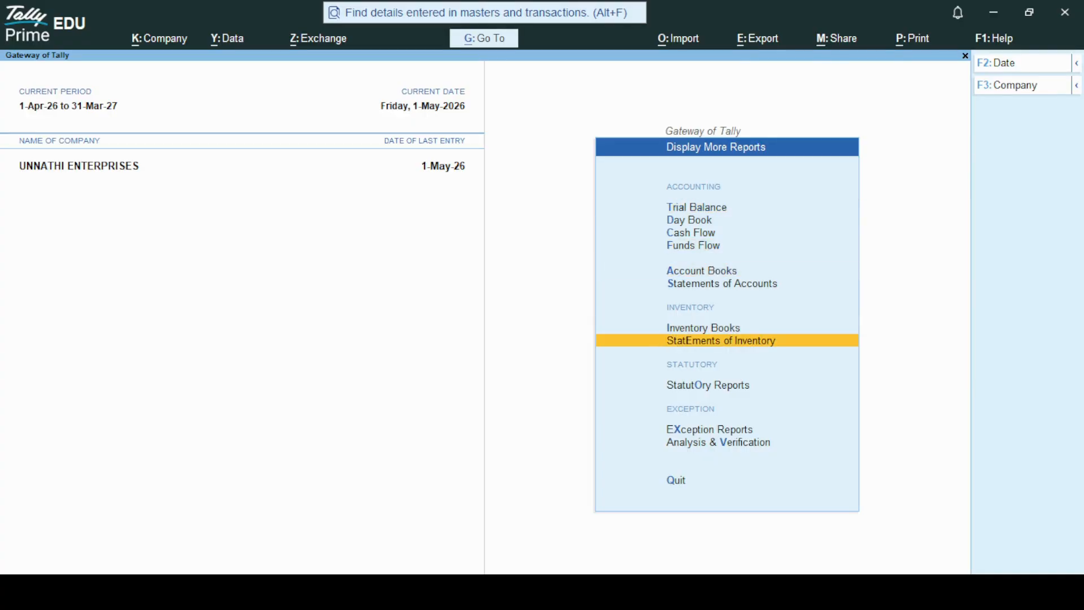
key("Return")
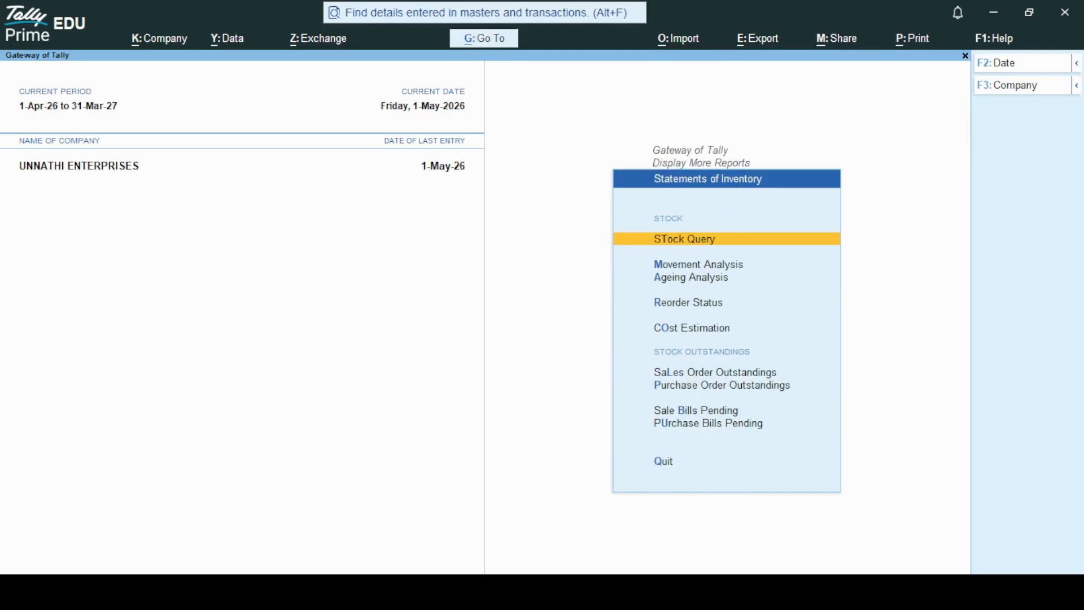
Step: Open Sale Bills Pending, examine the goods delivered but not yet billed, and close the report
key("Down")
key("Down")
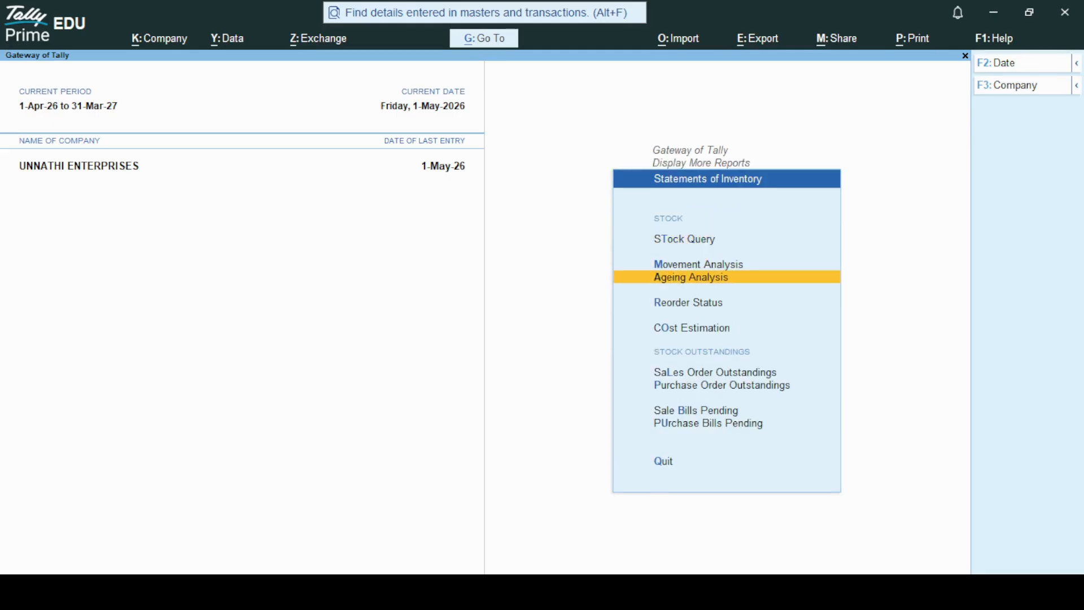
key("Down")
key("Down")
key("Down")
key("Down")
key("Down")
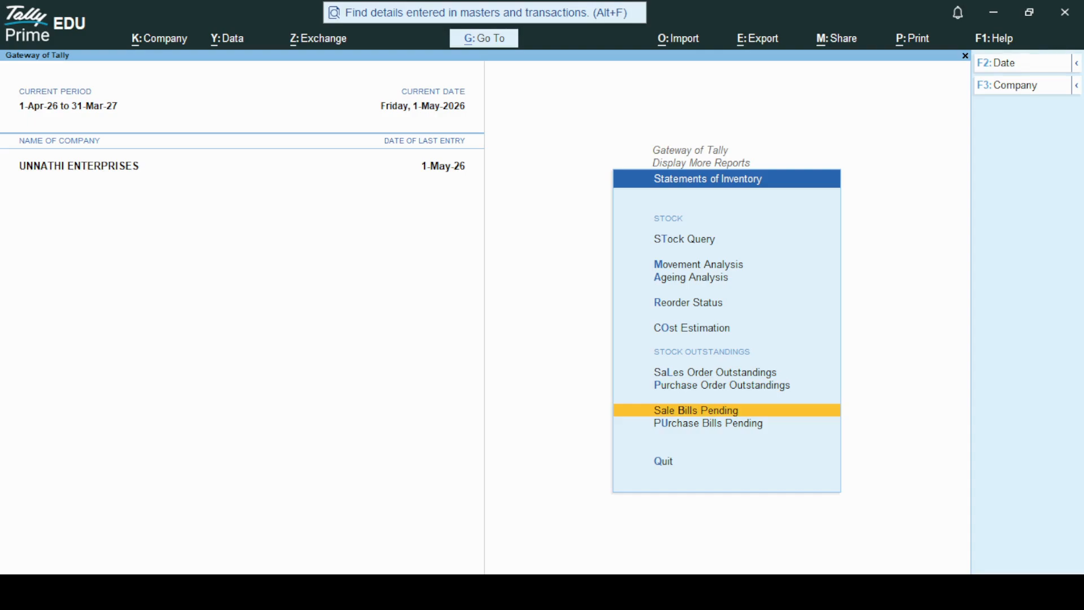
key("Return")
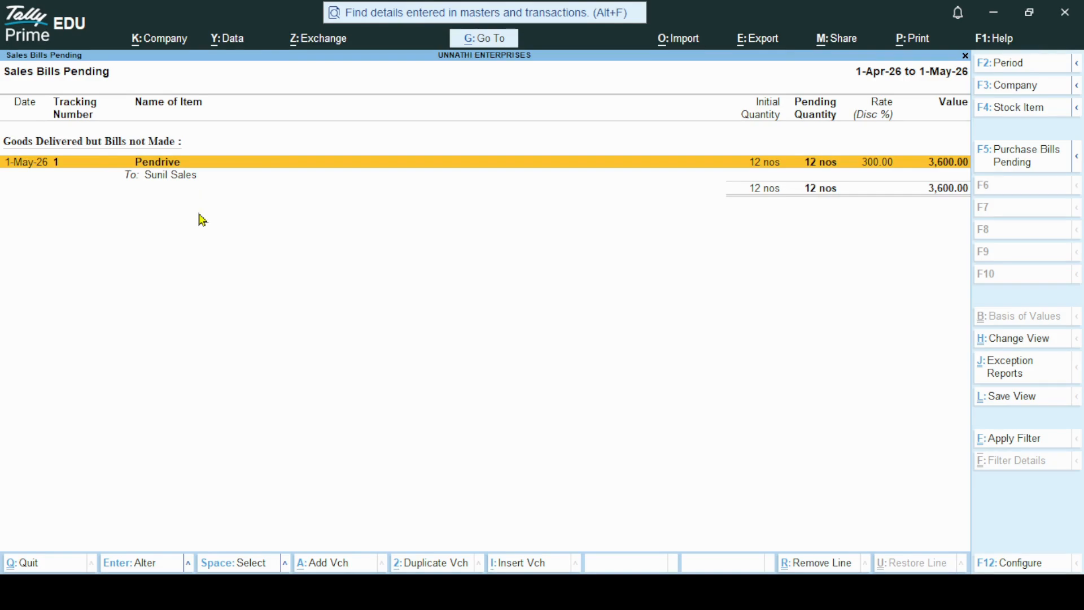
key("Escape")
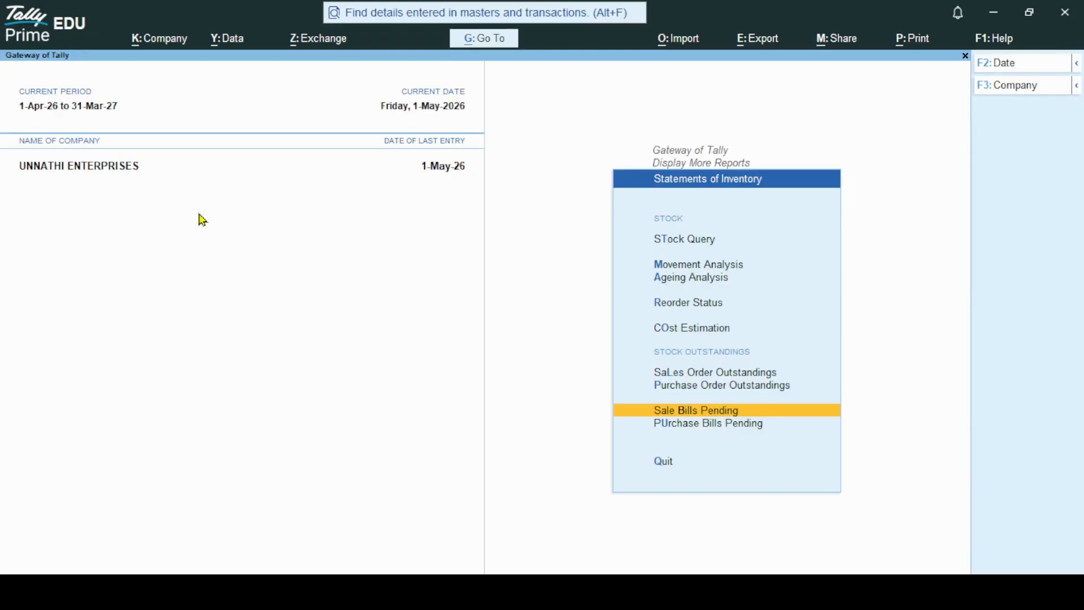
Step: Return to the Gateway of Tally, open voucher entry and switch to a new Sales voucher
key("Escape")
key("Escape")
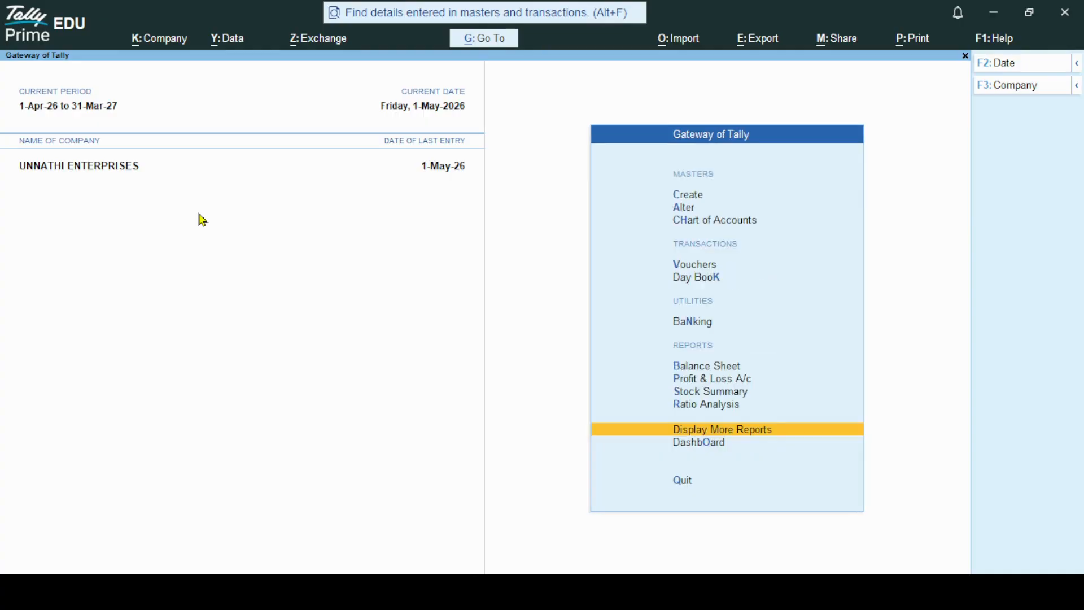
key("Escape")
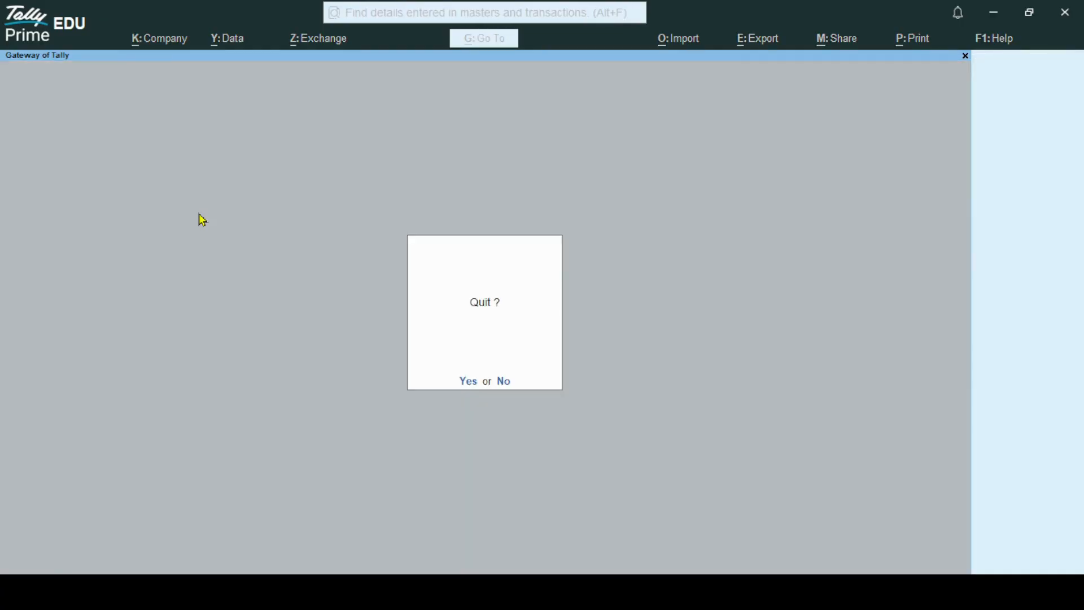
key("Escape")
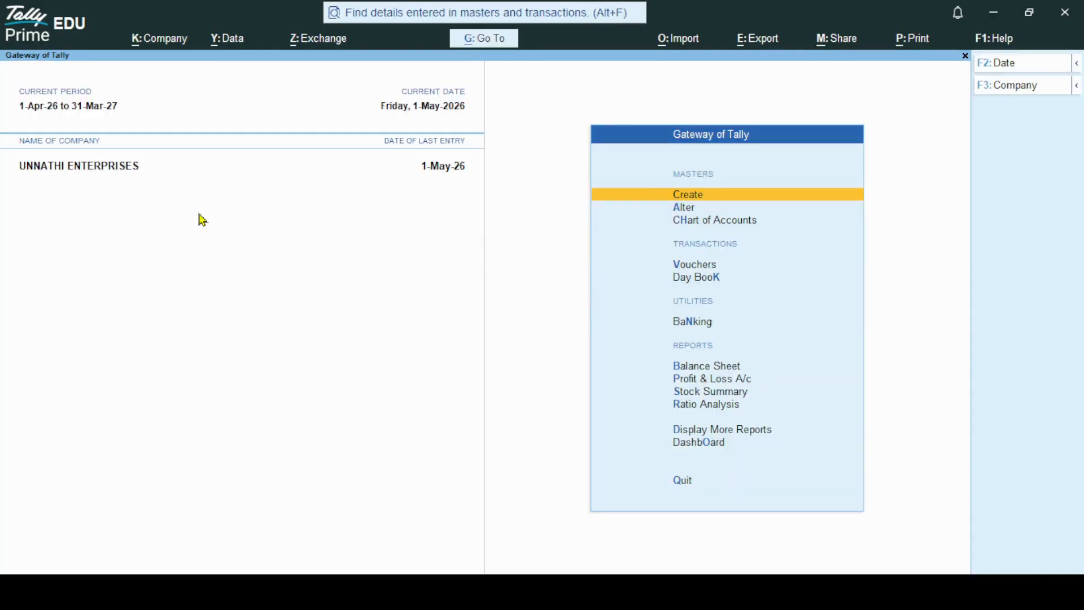
key("Down")
key("Down")
key("Down")
key("Return")
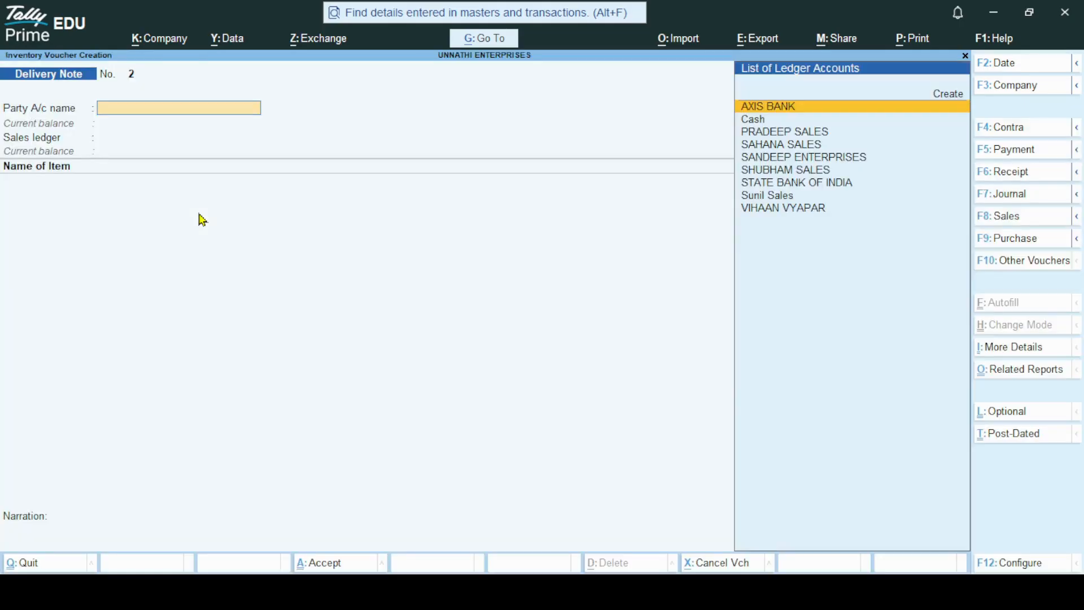
left_click(1016, 227)
left_click(1016, 227)
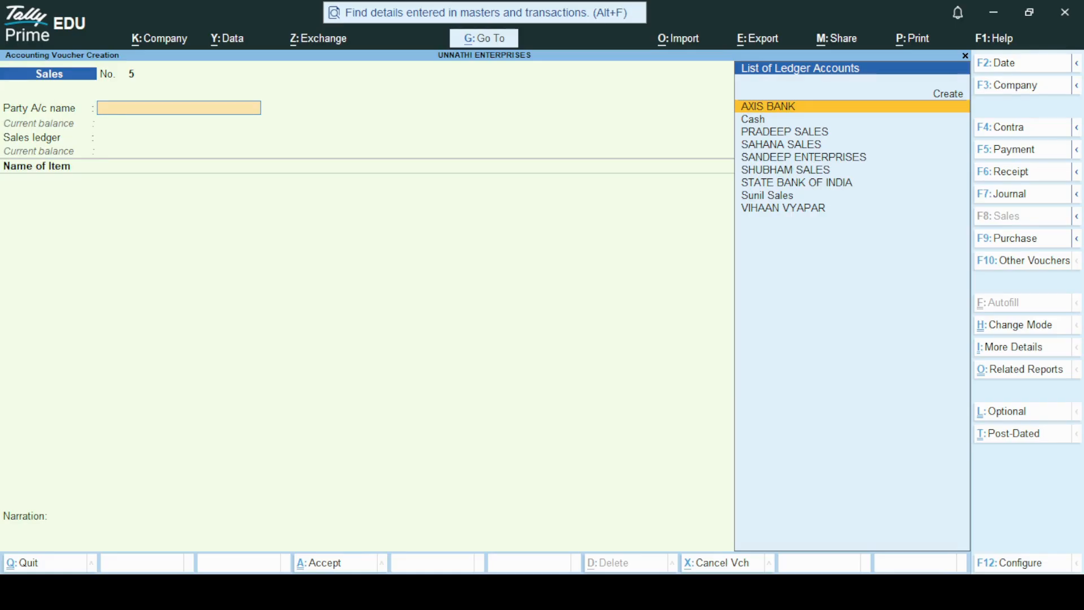
Step: Choose Sunil Sales as the party account of the sales voucher
key("alt+Tab")
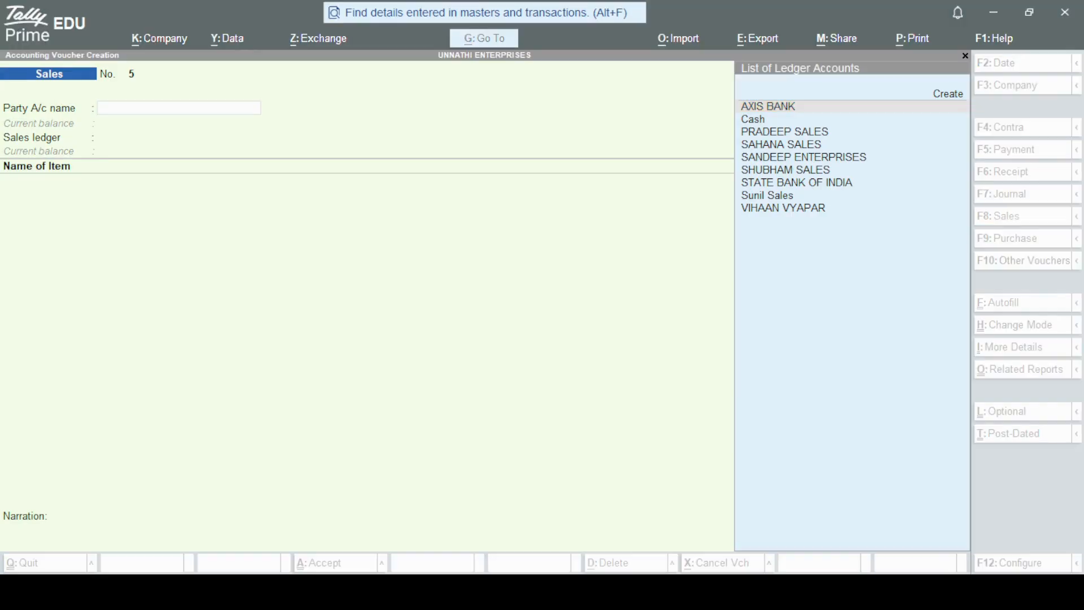
key("alt+Tab")
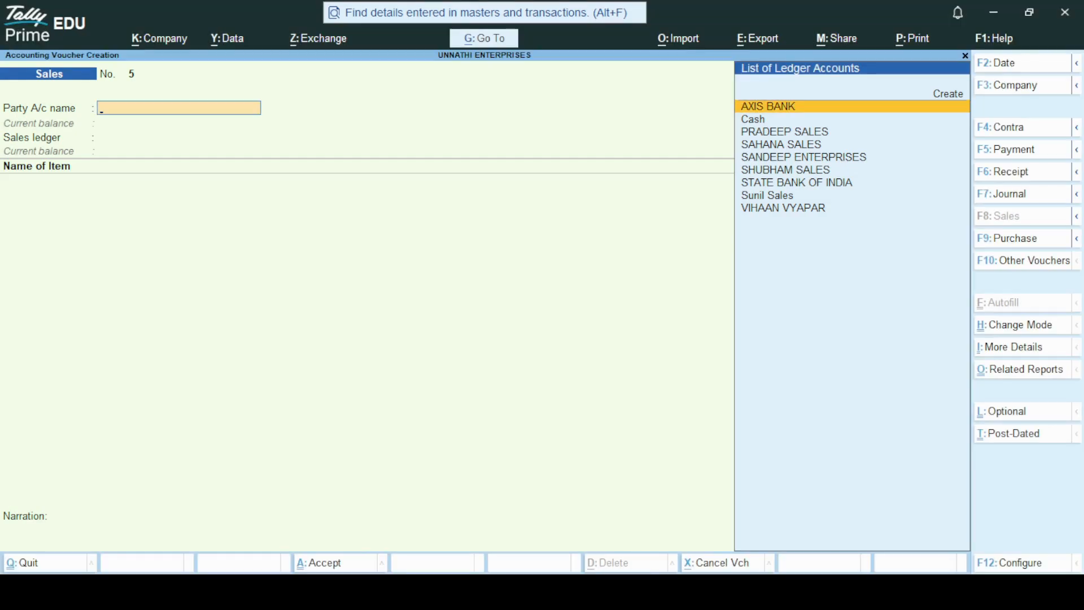
key("Down")
key("Down")
key("Down")
key("Down")
key("Down")
key("Down")
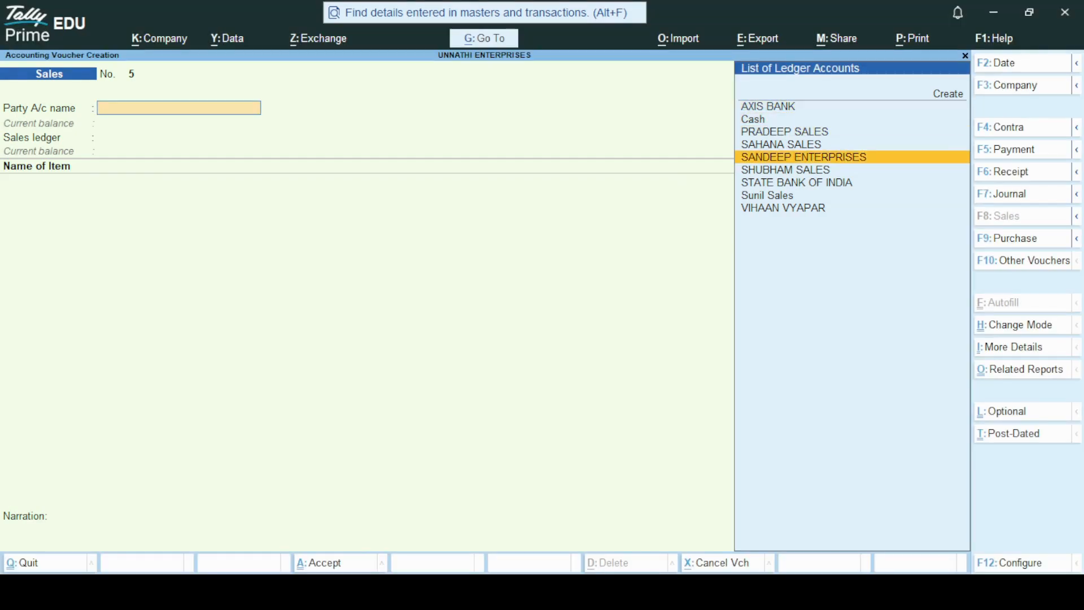
key("Down")
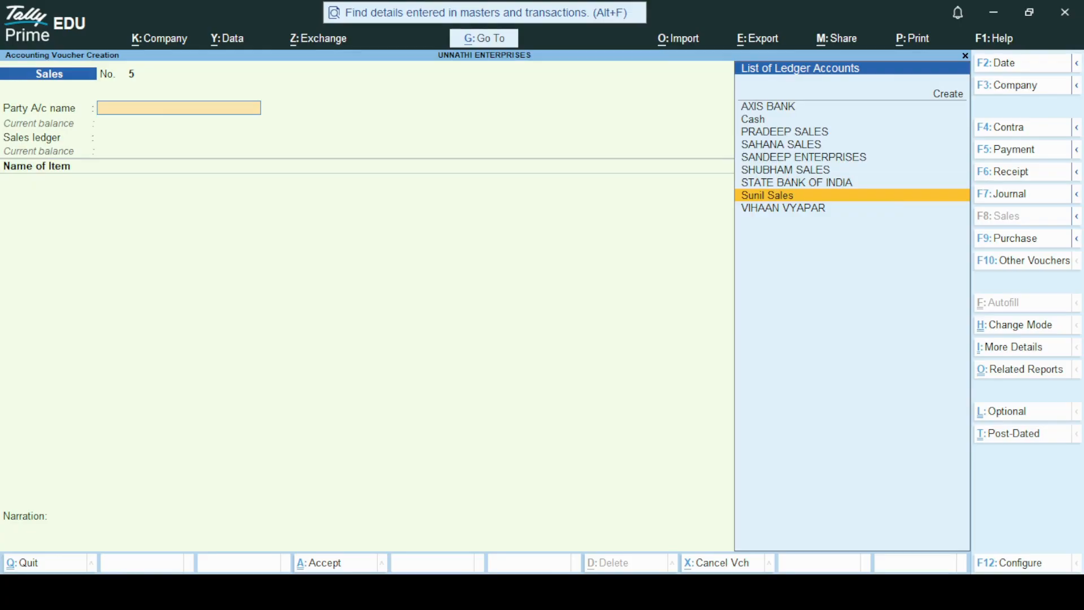
key("Return")
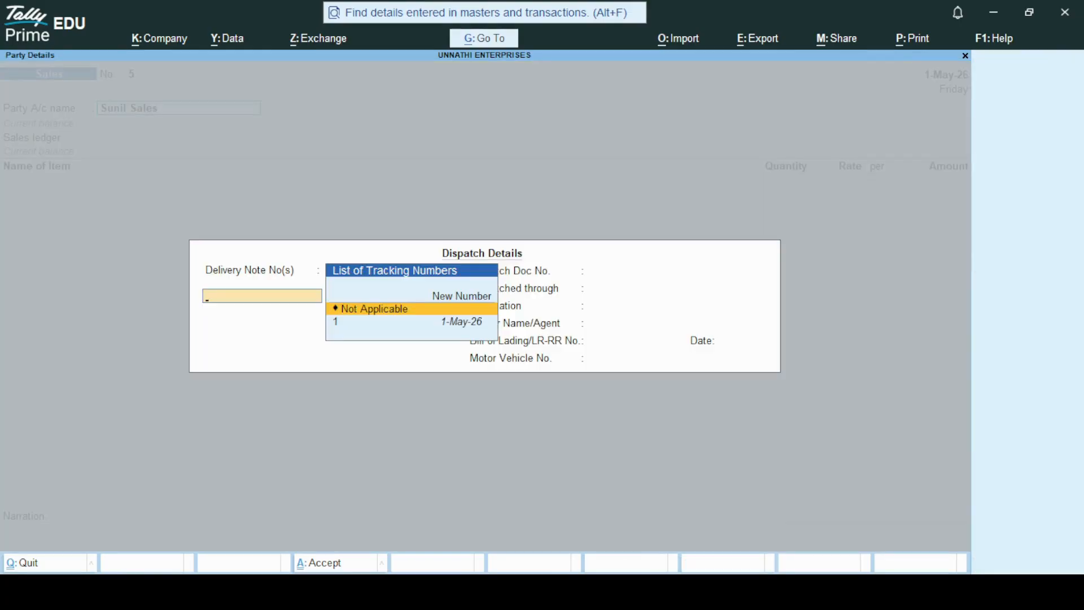
Step: Link the sales voucher to delivery note 1 dated 1-May-26 and end the tracking number list
key("Down")
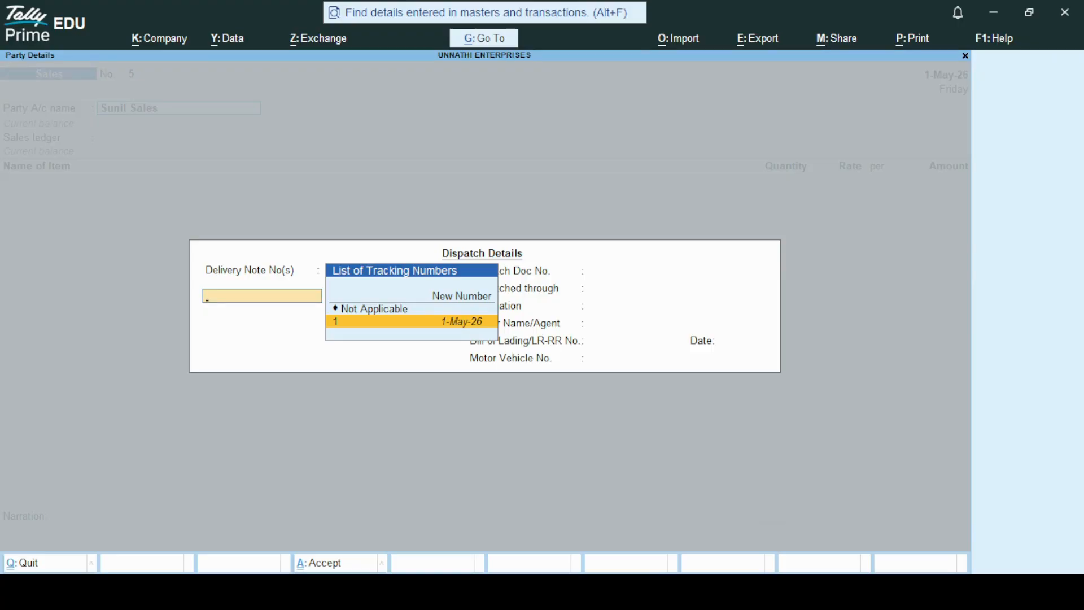
key("Return")
key("Return")
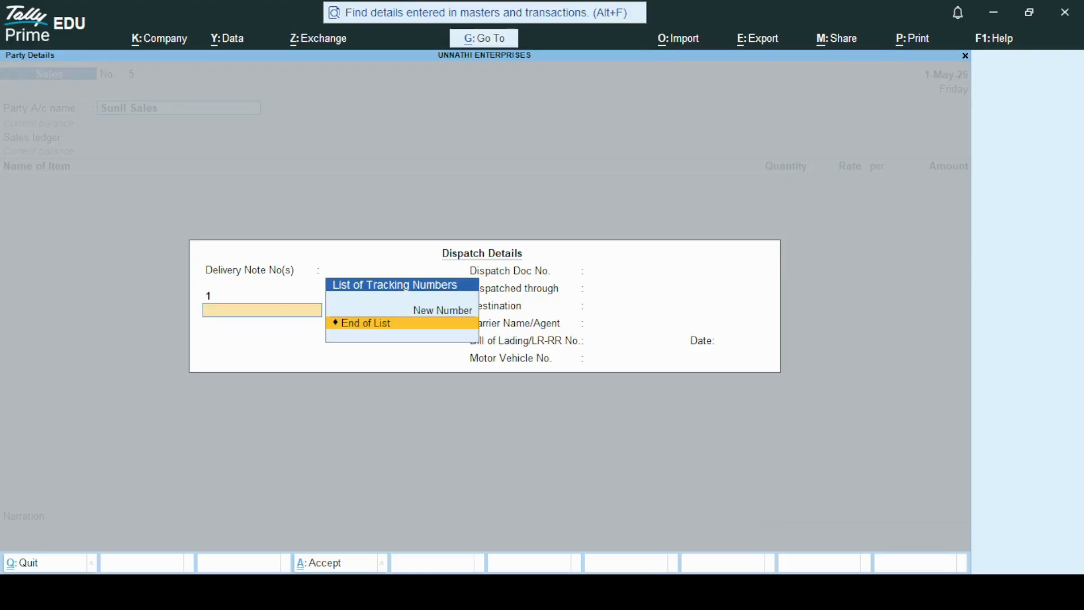
key("Return")
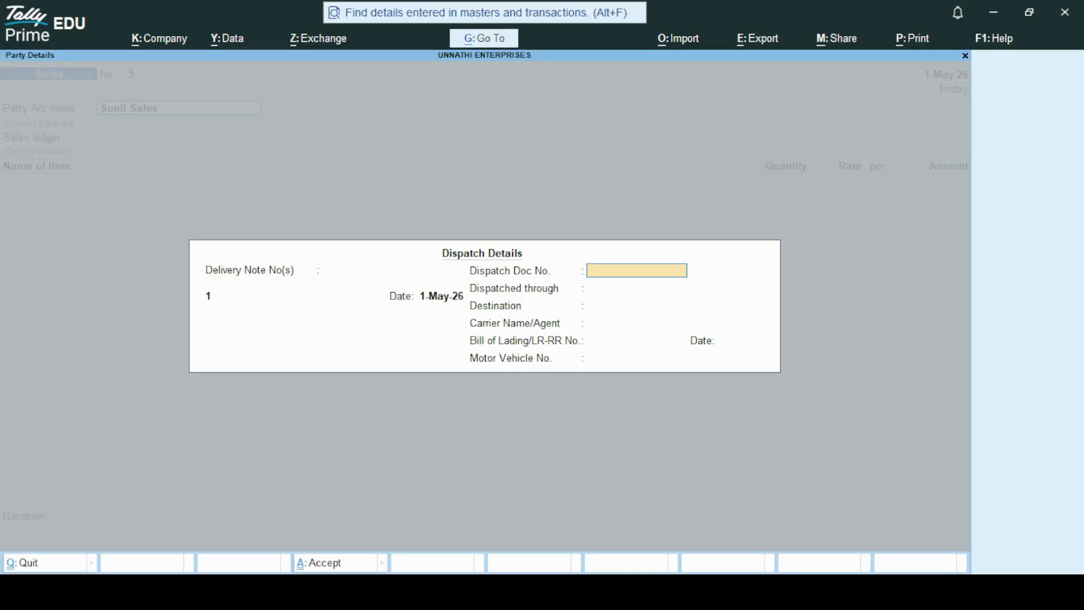
Step: Set the Dispatch Doc No. to 100, leave the remaining dispatch fields blank and accept the dispatch details
type("100")
key("Return")
key("Return")
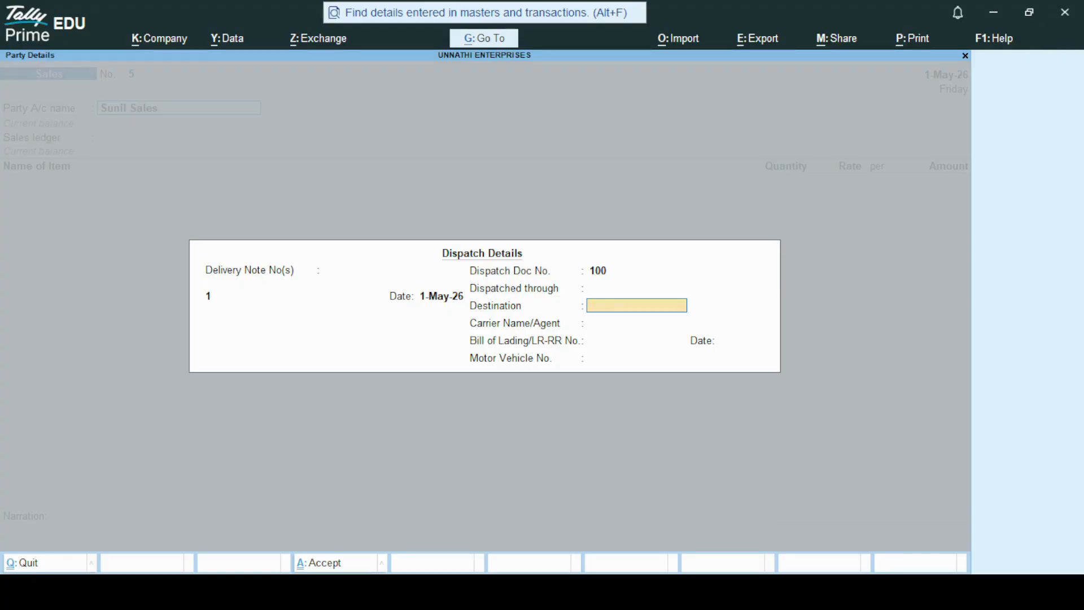
key("Return")
key("Return")
key("Return")
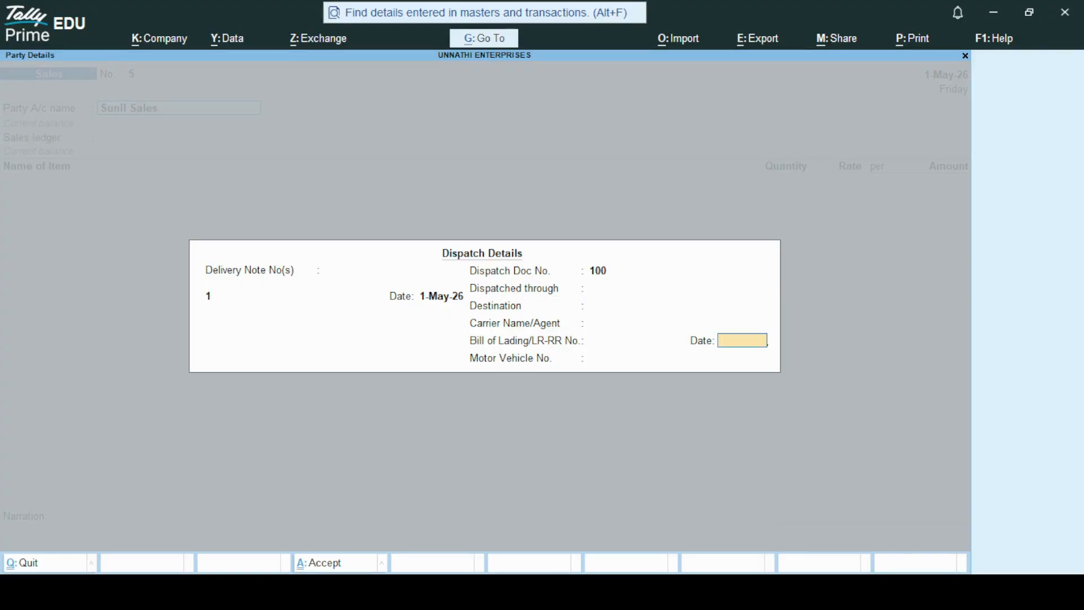
key("Return")
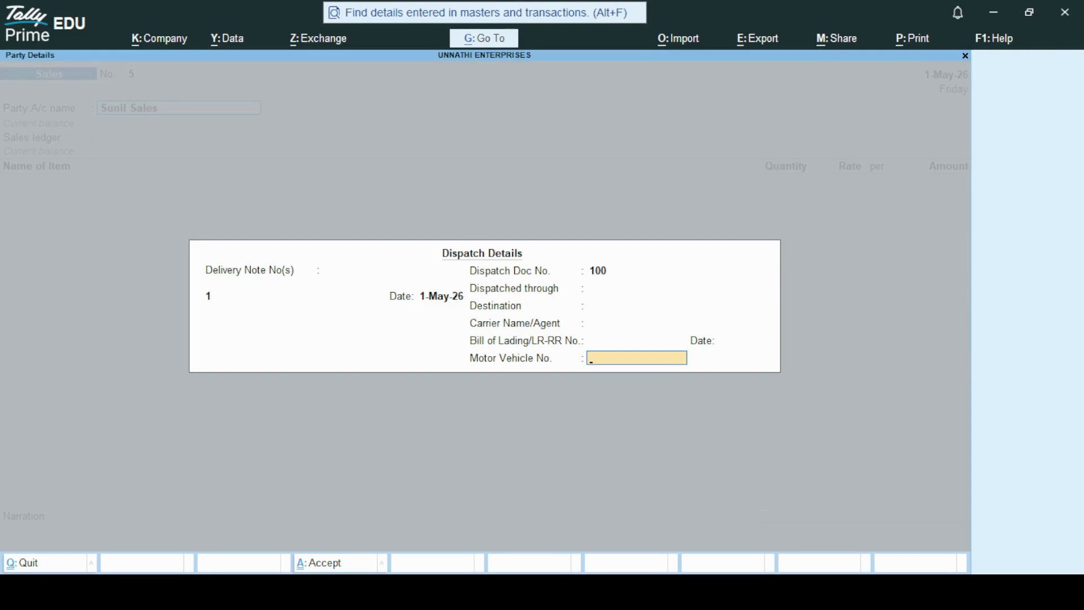
key("Return")
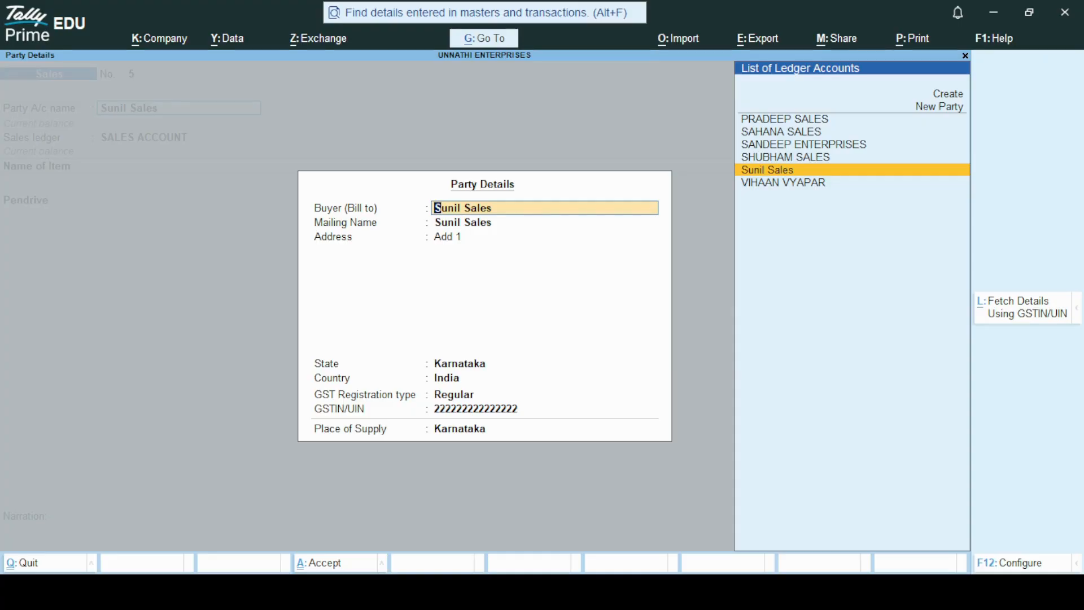
Step: Keep the buyer's party details as filled in and accept SALES ACCOUNT as the sales ledger
key("Return")
key("Return")
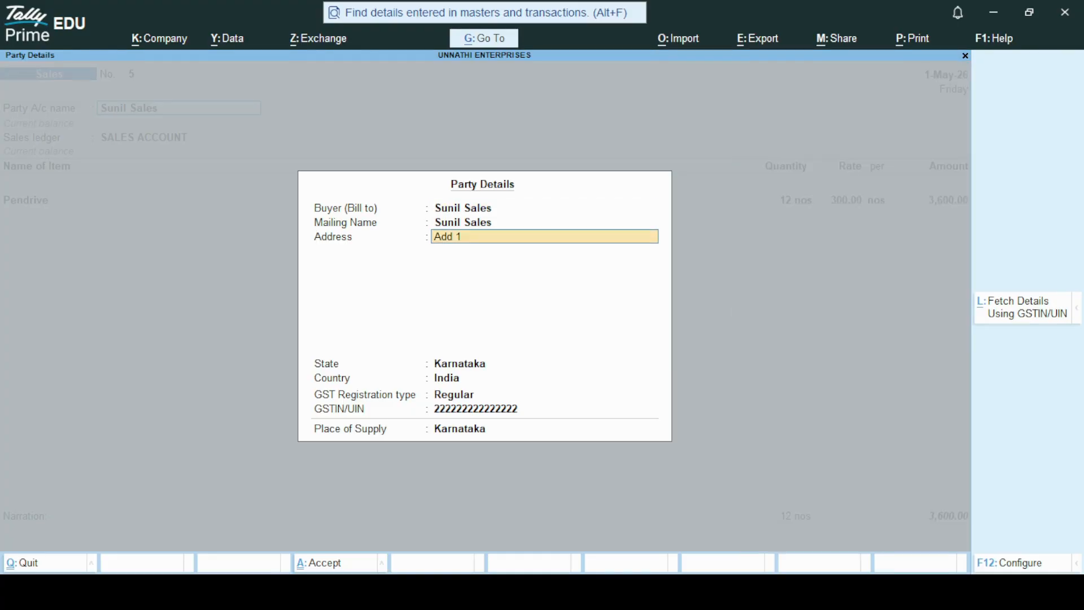
key("Return")
key("Return")
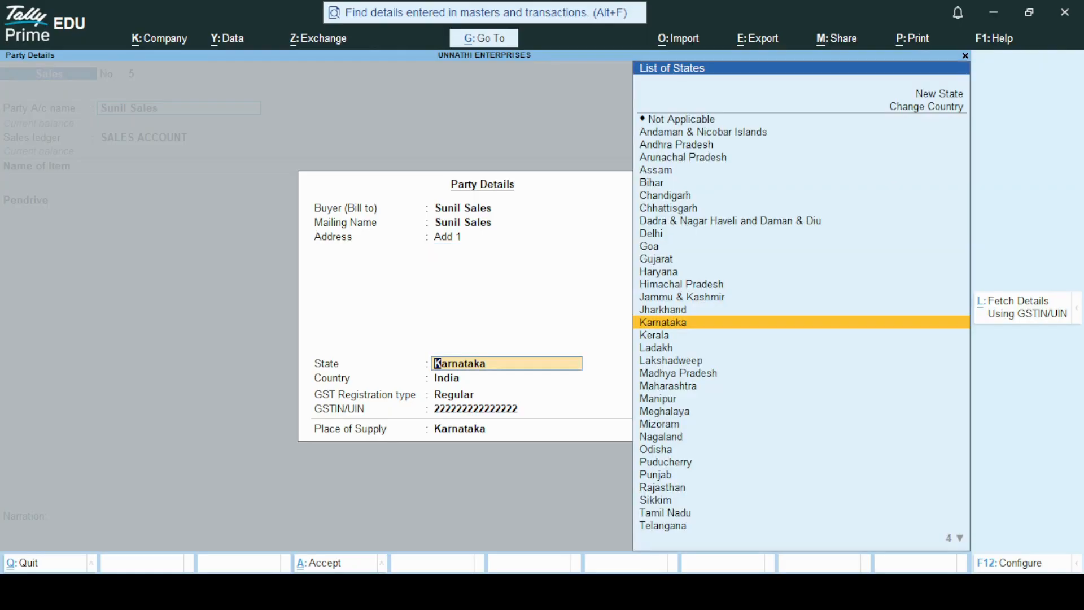
key("Return")
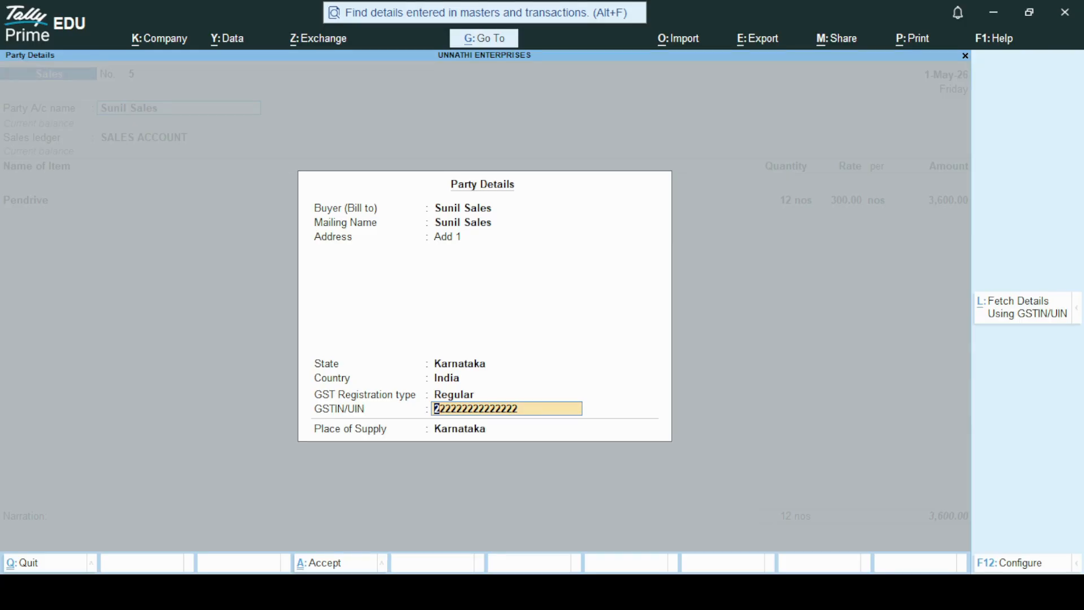
key("Return")
key("Return")
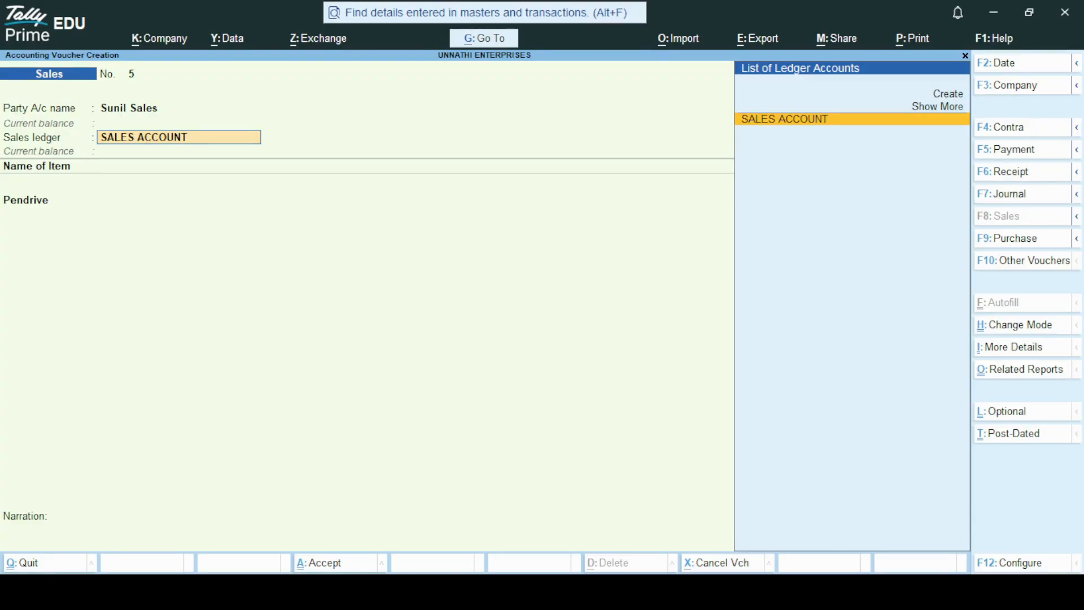
key("Return")
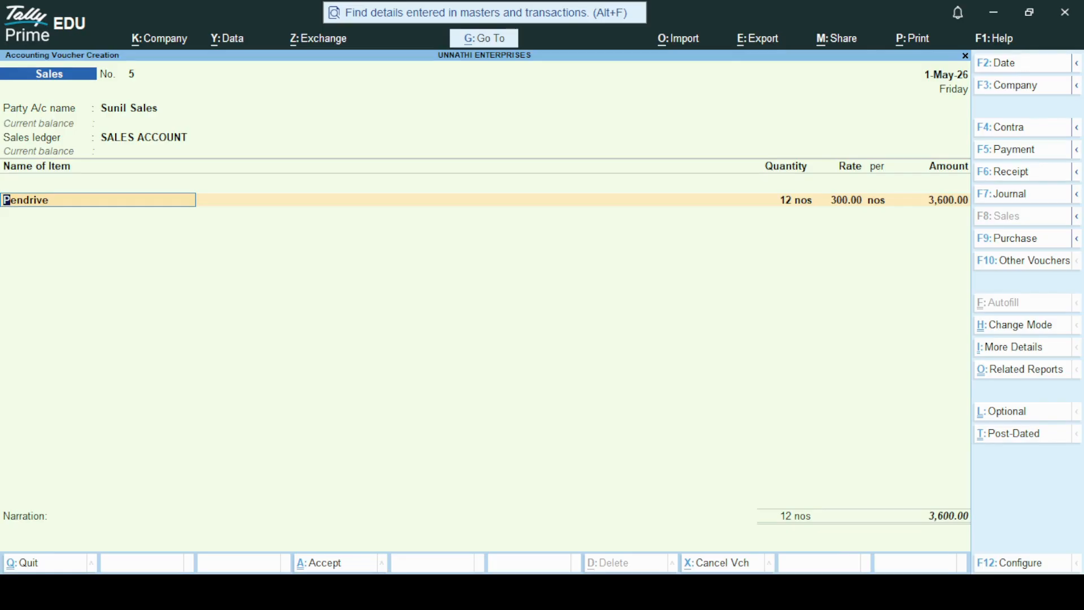
Step: Keep the Pendrive allocation of 12 nos at 300.00 under tracking number 1, end the allocation list and accept the item line
key("Return")
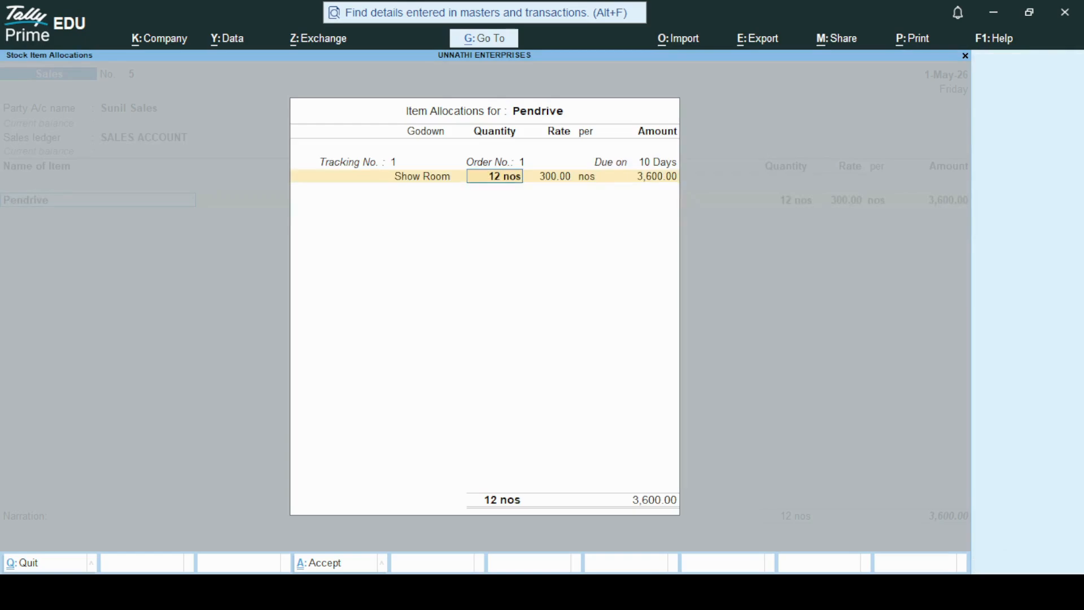
key("Return")
key("Return")
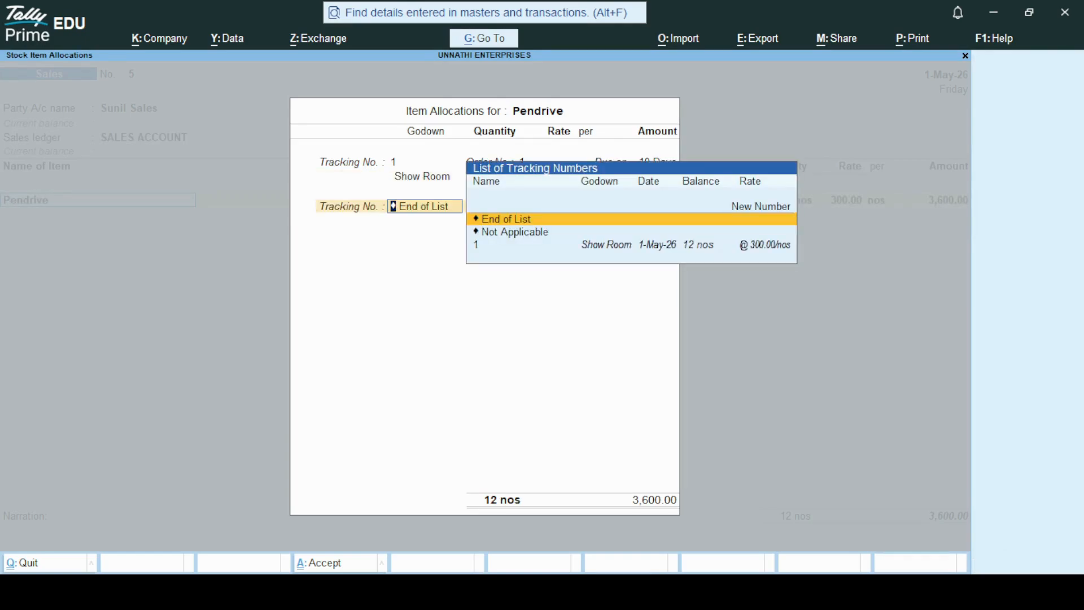
key("Down")
key("Down")
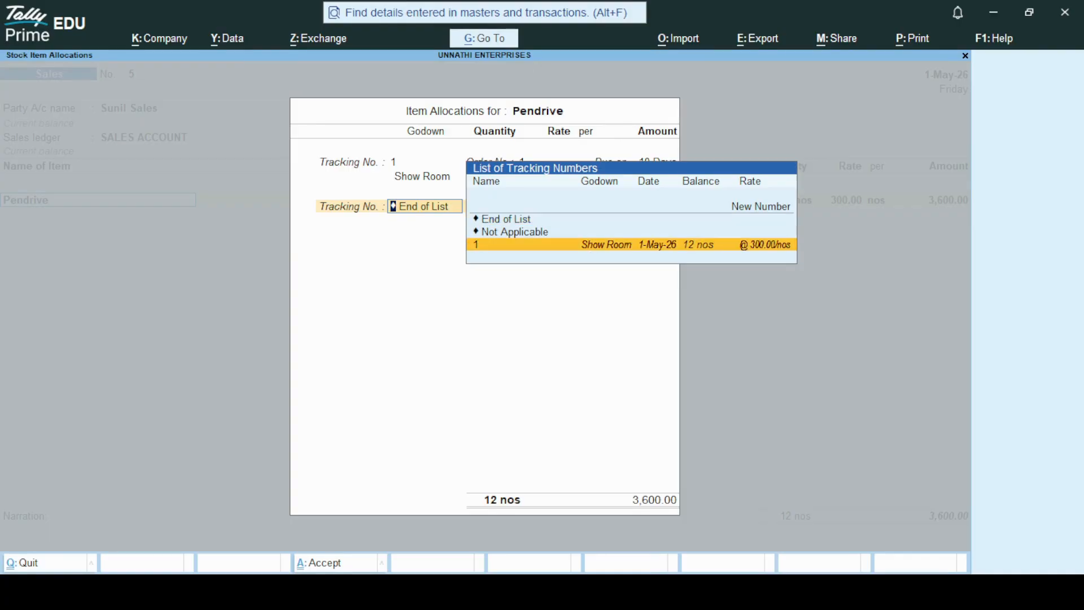
key("Up")
key("Up")
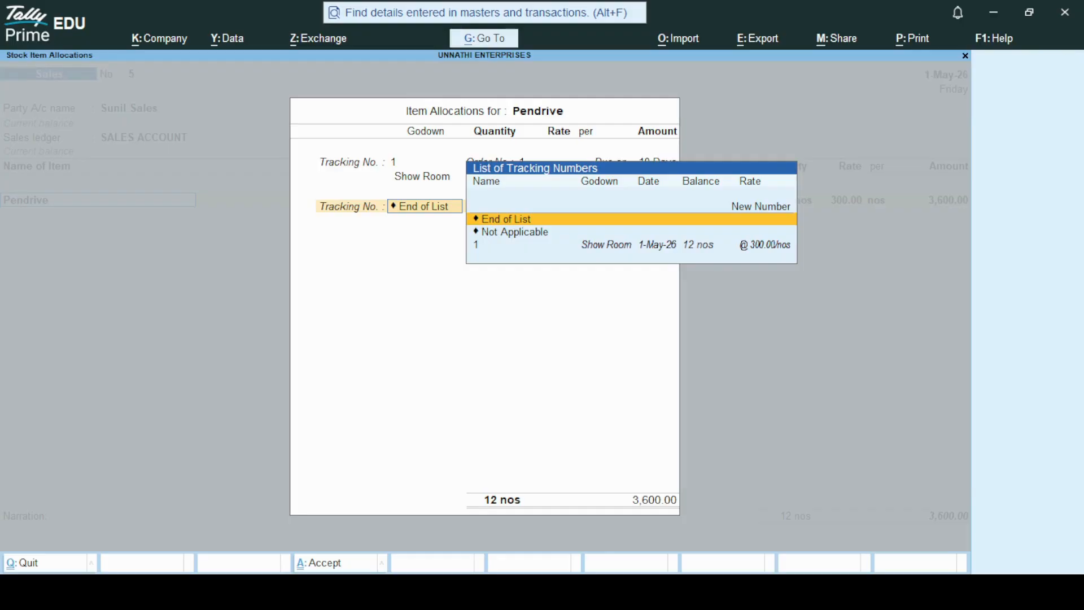
key("Return")
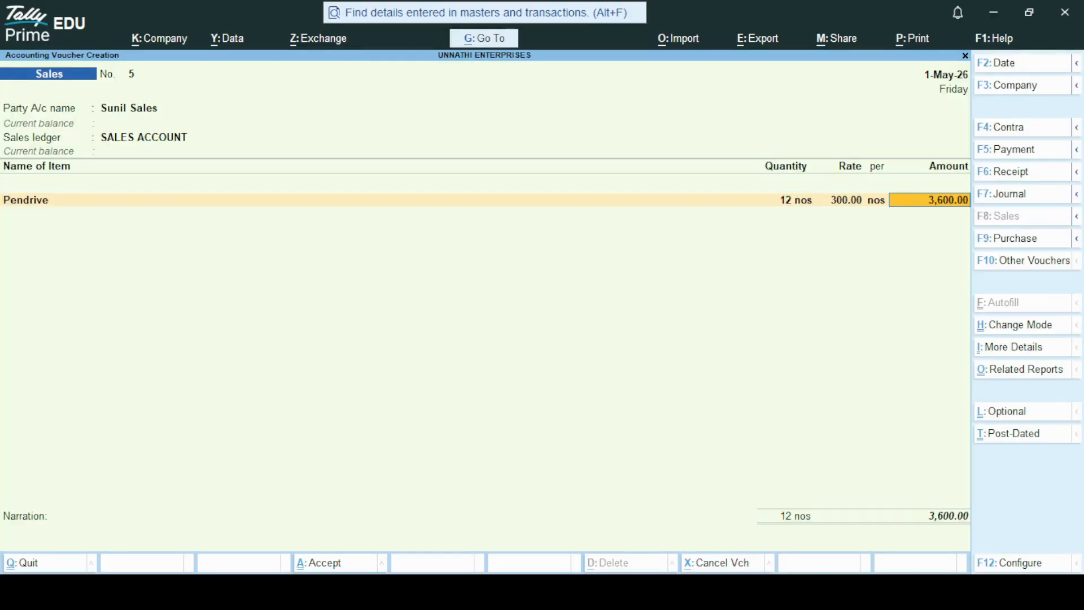
key("Return")
key("Return")
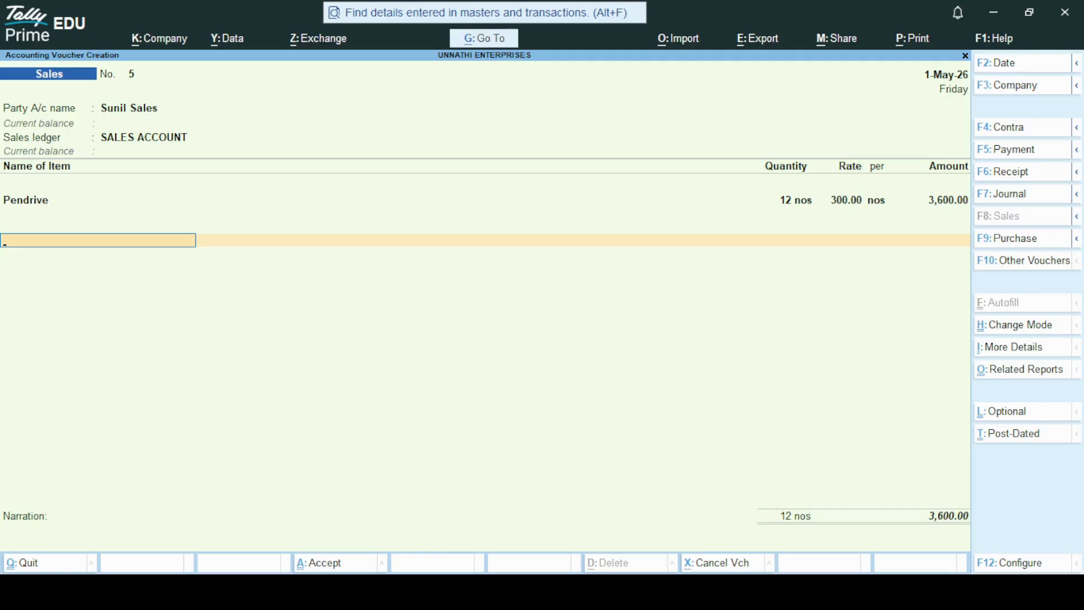
Step: Add the CGST and SGST ledgers below the Pendrive item with their calculated amounts and end the ledger list
type("cgst")
key("Return")
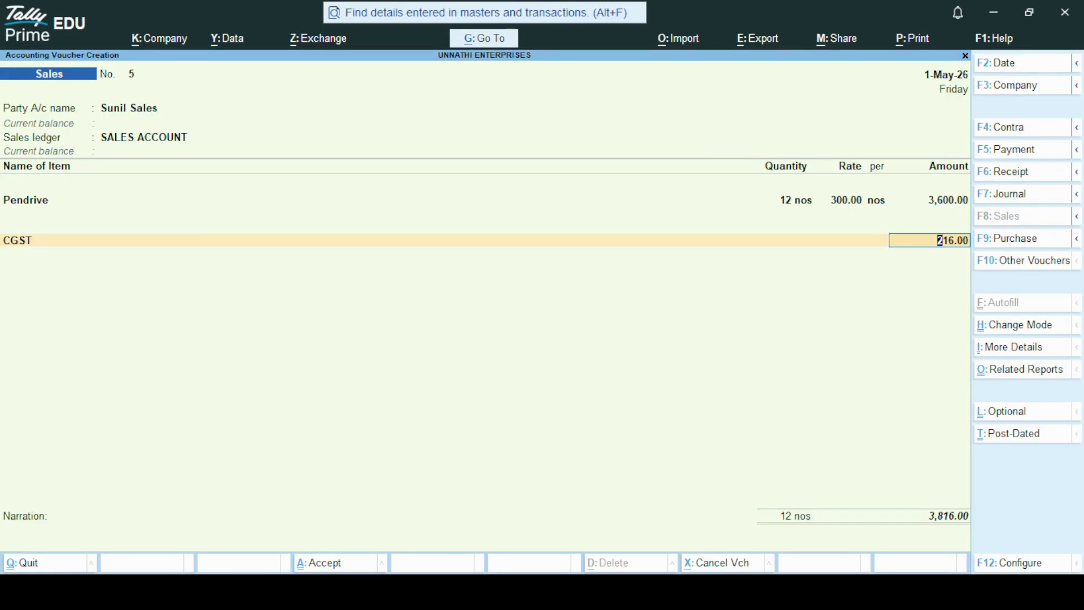
key("Return")
type("S")
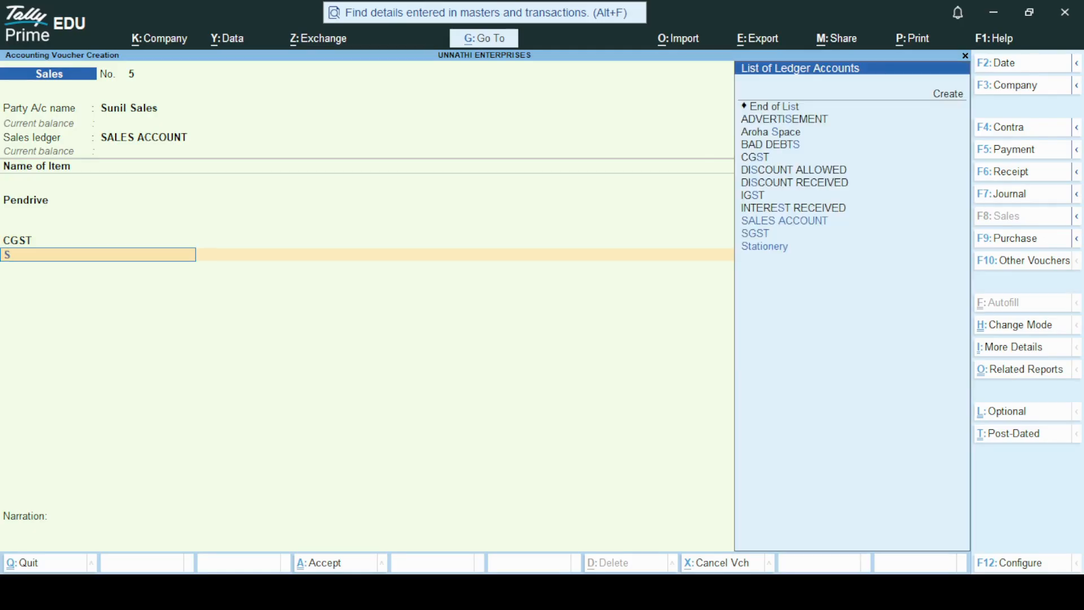
type("g")
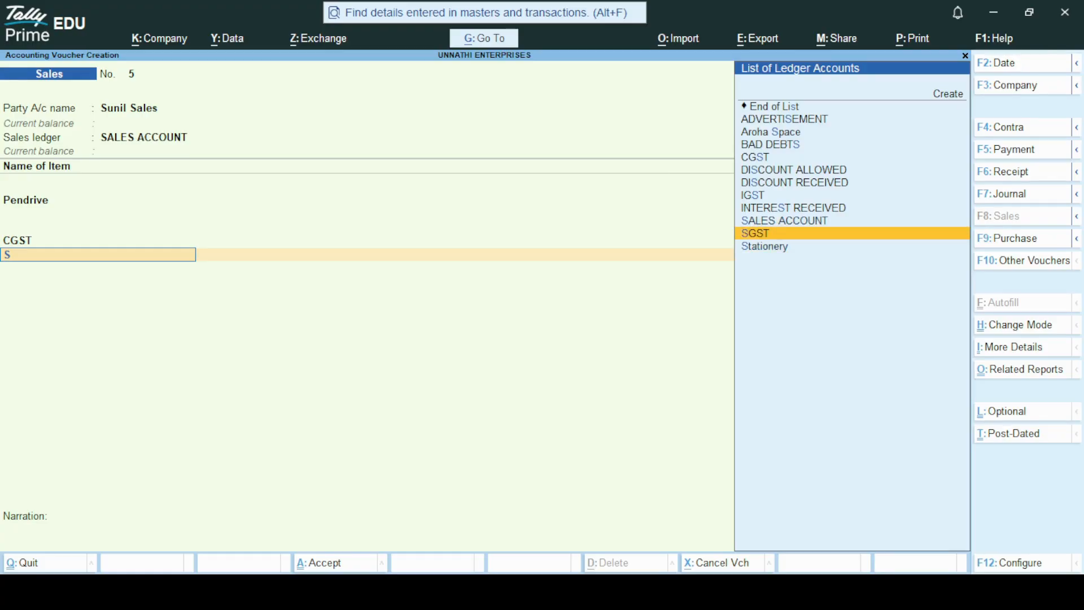
key("Return")
key("Return")
key("Return")
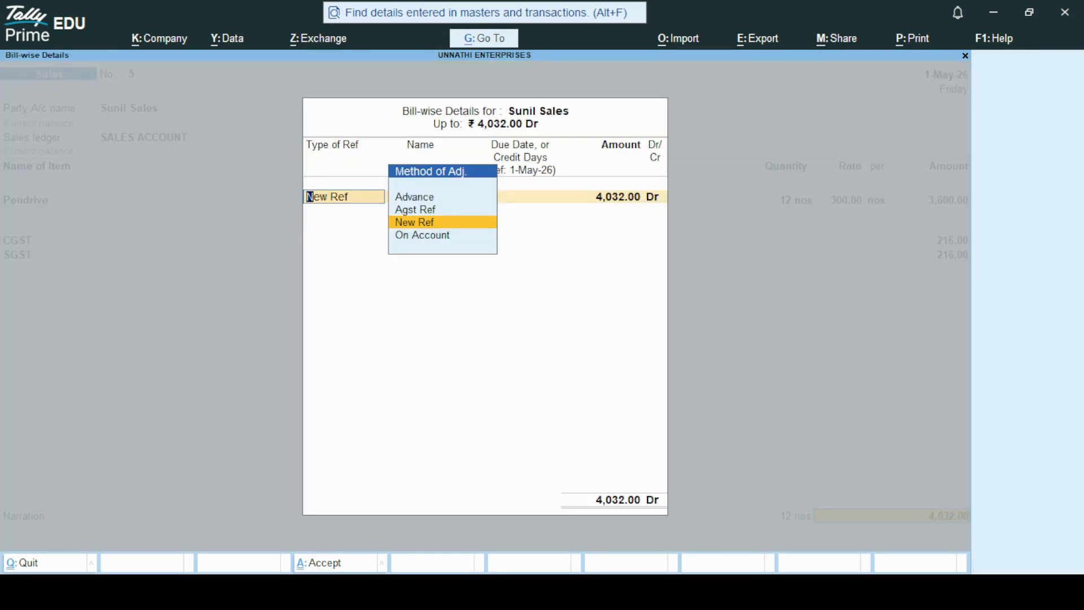
Step: Keep bill reference New Ref 5 for the full amount, save the sales voucher without narration and leave voucher entry
key("Return")
key("Return")
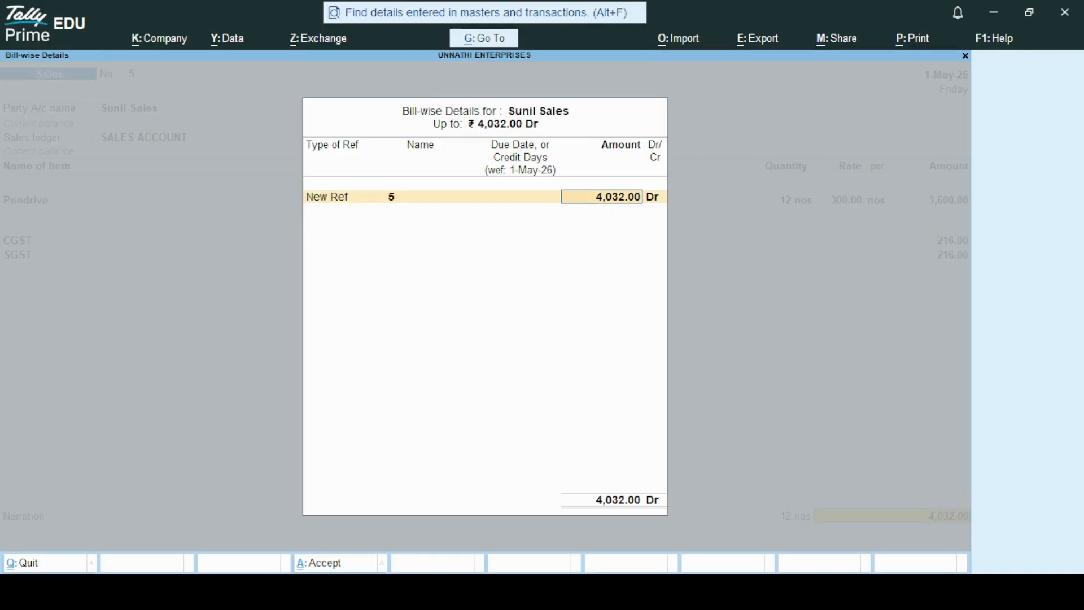
key("Return")
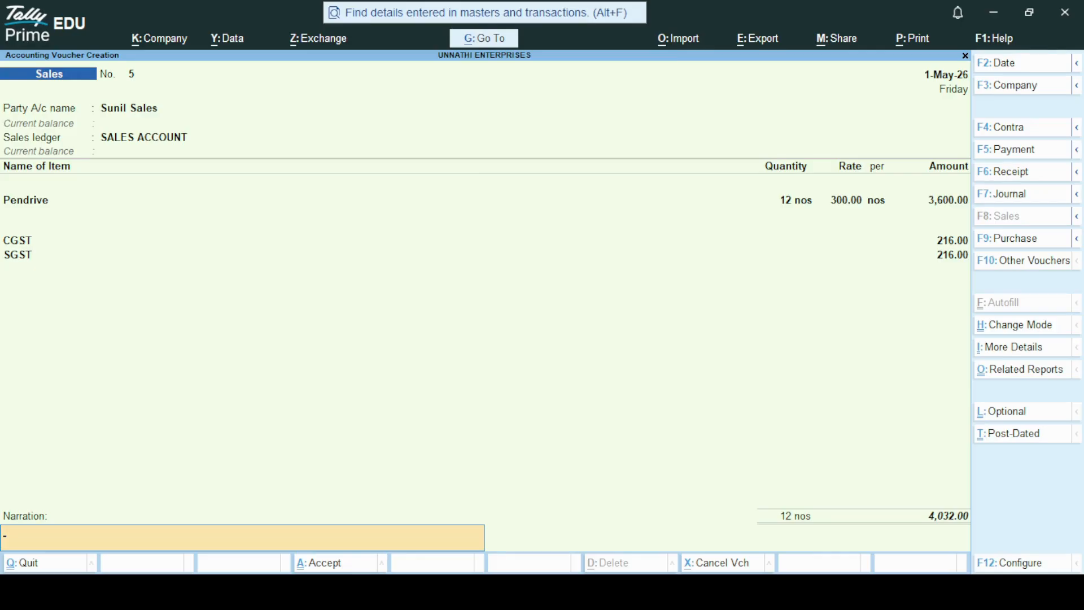
key("Return")
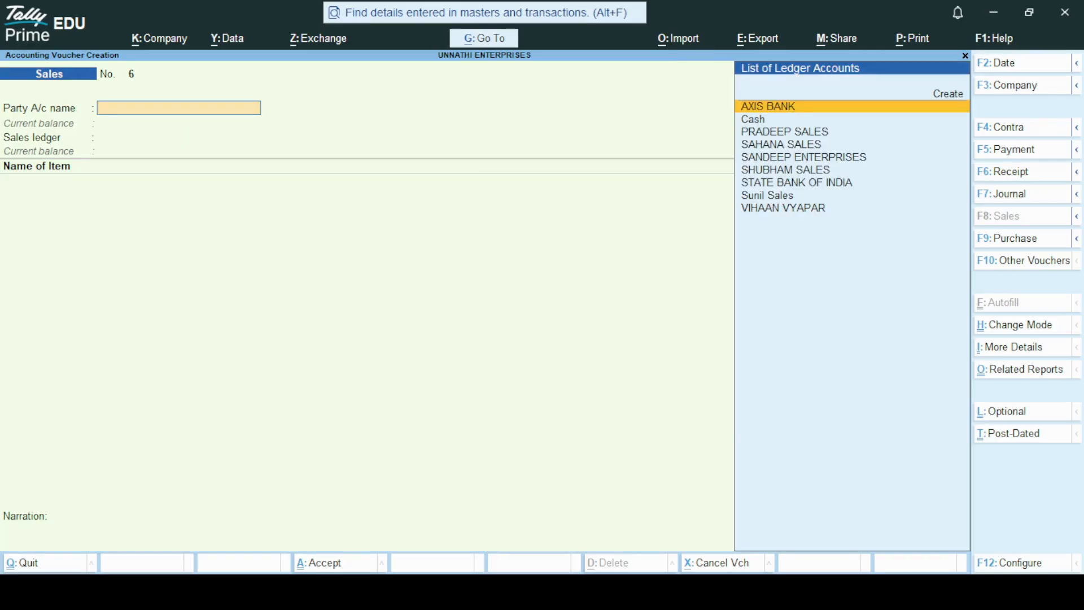
key("Escape")
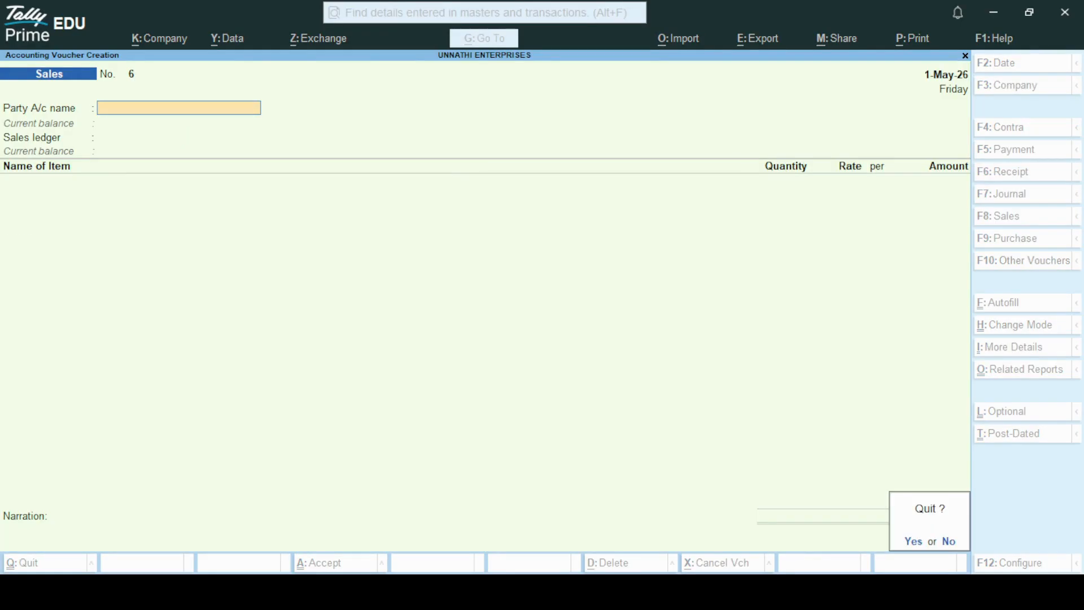
key("y")
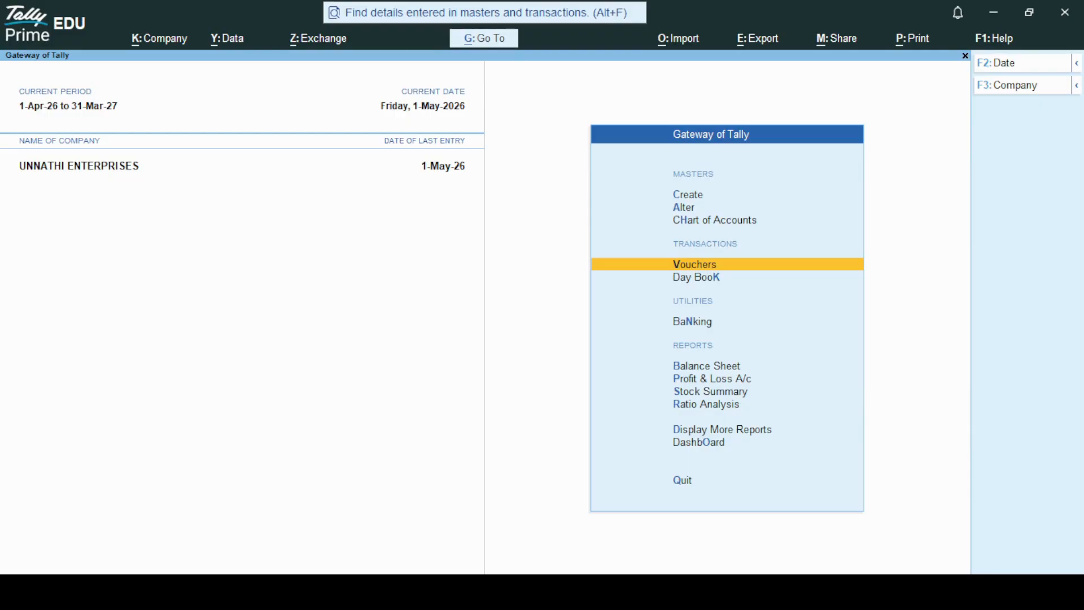
key("alt+Tab")
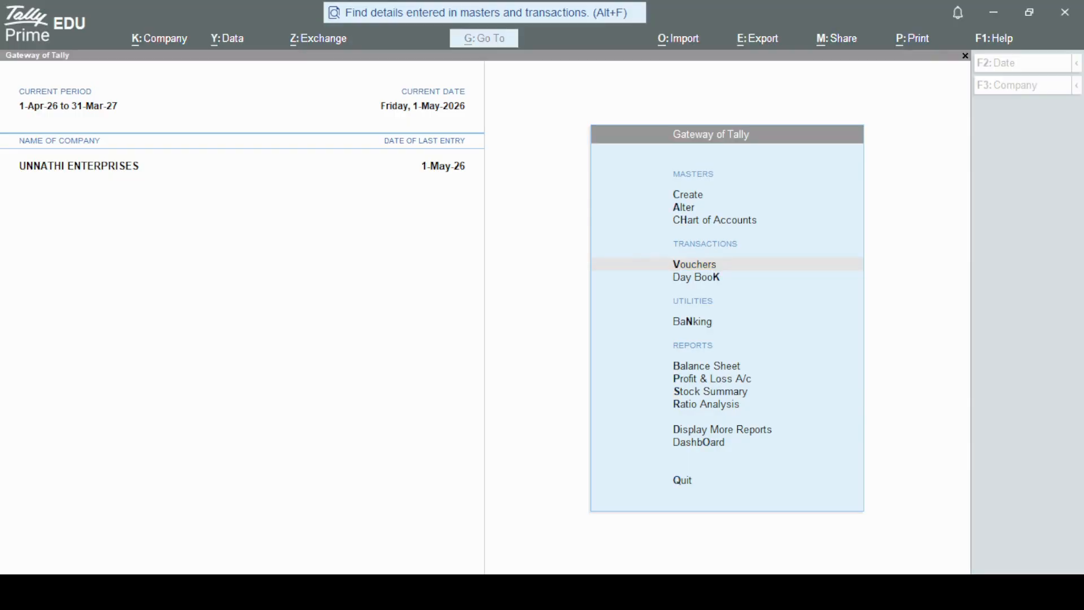
key("alt+Tab")
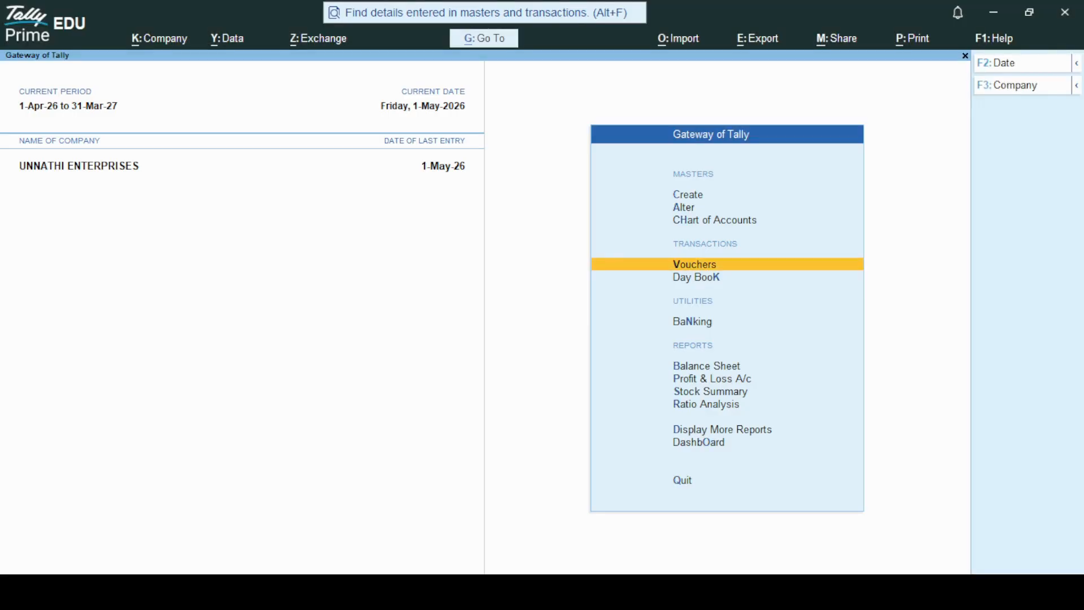